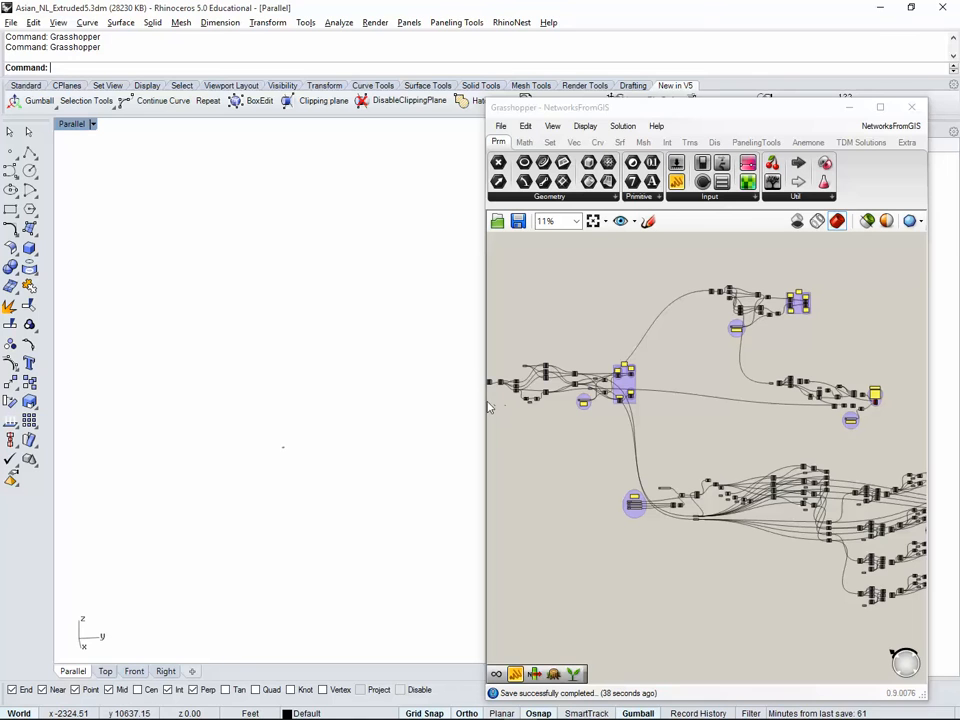
Step: Examine the Diagram 4 output groups and the slider for the length of network lines from the top
mouse_move(488, 407)
mouse_down()
mouse_move(514, 401)
mouse_move(501, 405)
mouse_up()
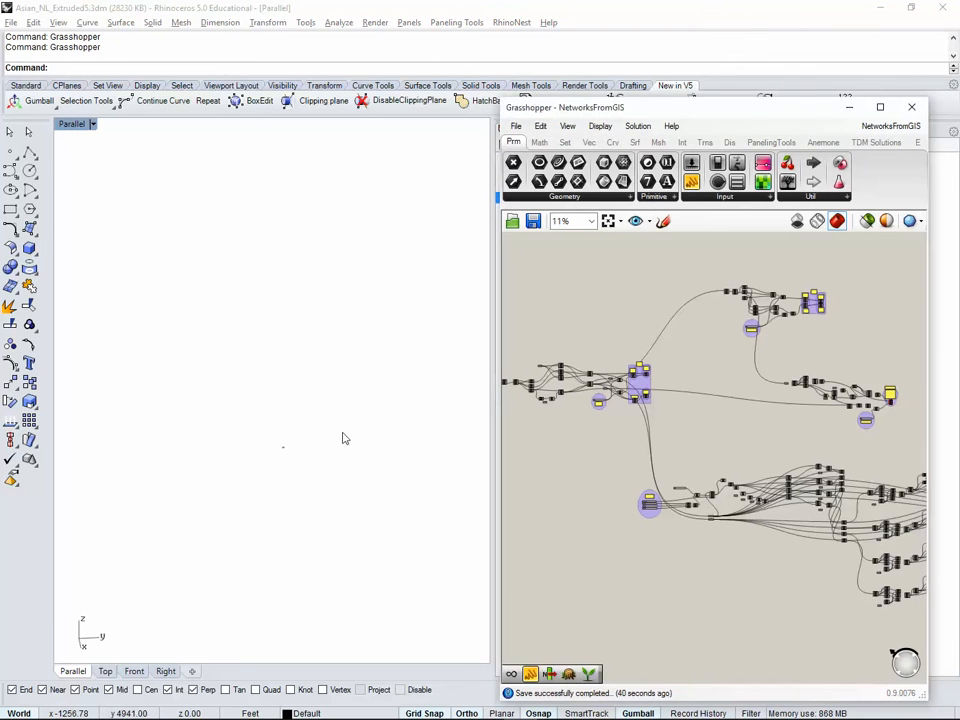
click(800, 472)
scroll(800, 472, up, 10)
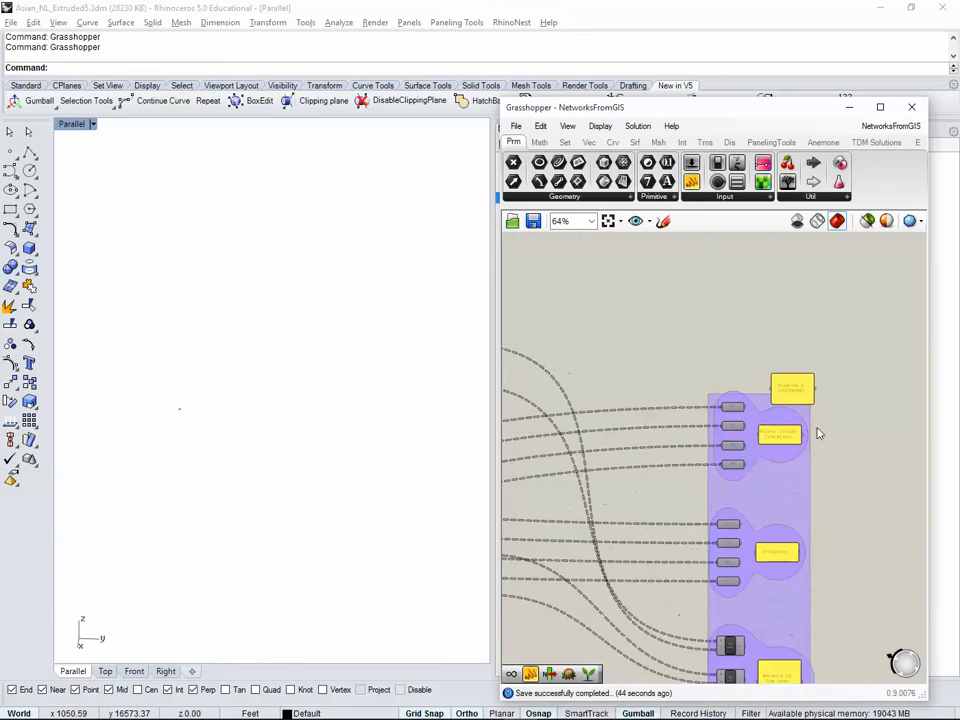
scroll(778, 400, down, 4)
scroll(768, 500, up, 4)
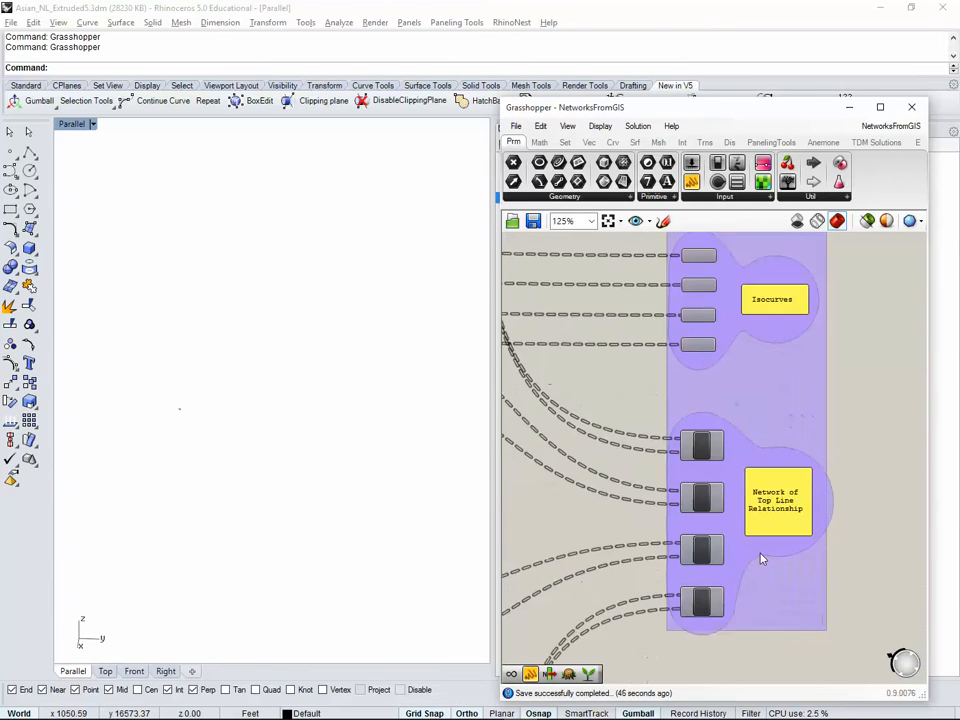
scroll(785, 520, down, 4)
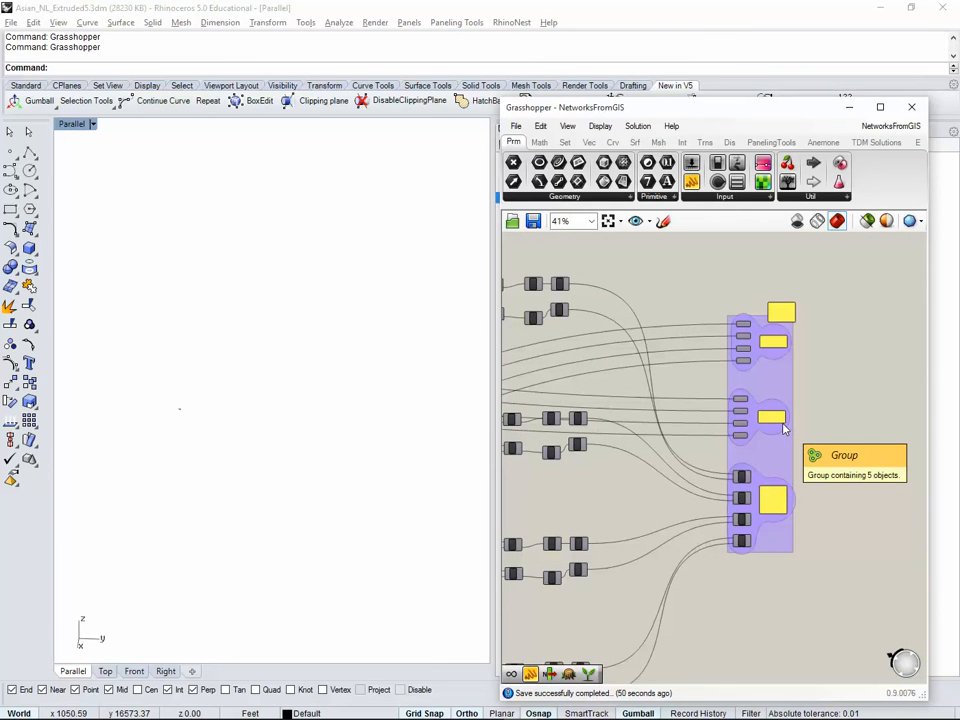
scroll(780, 424, up, 3)
scroll(620, 470, down, 5)
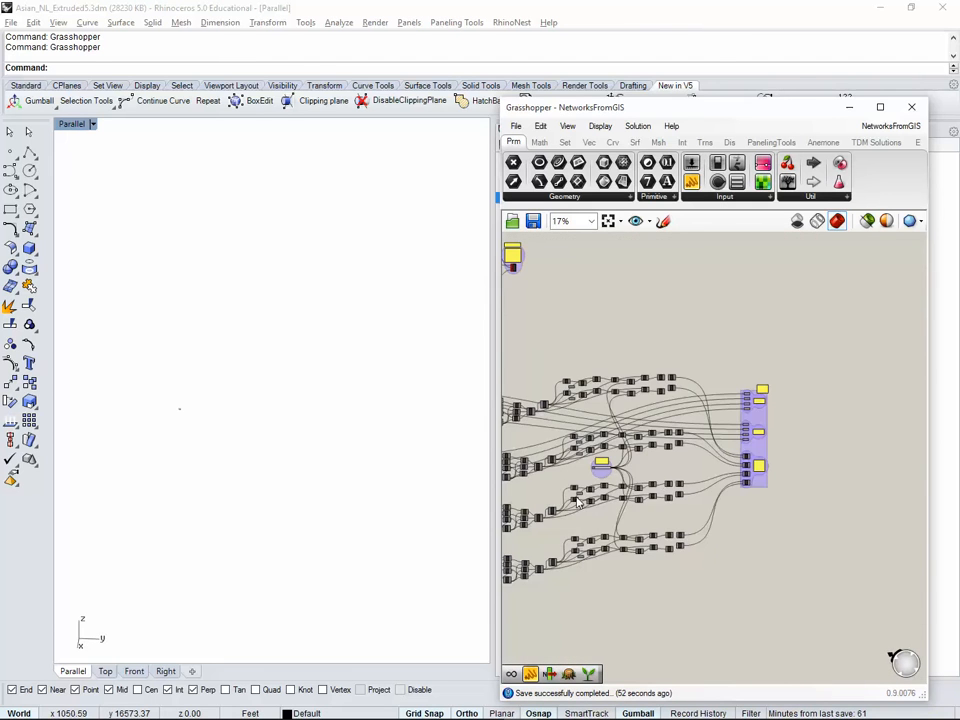
scroll(577, 503, up, 6)
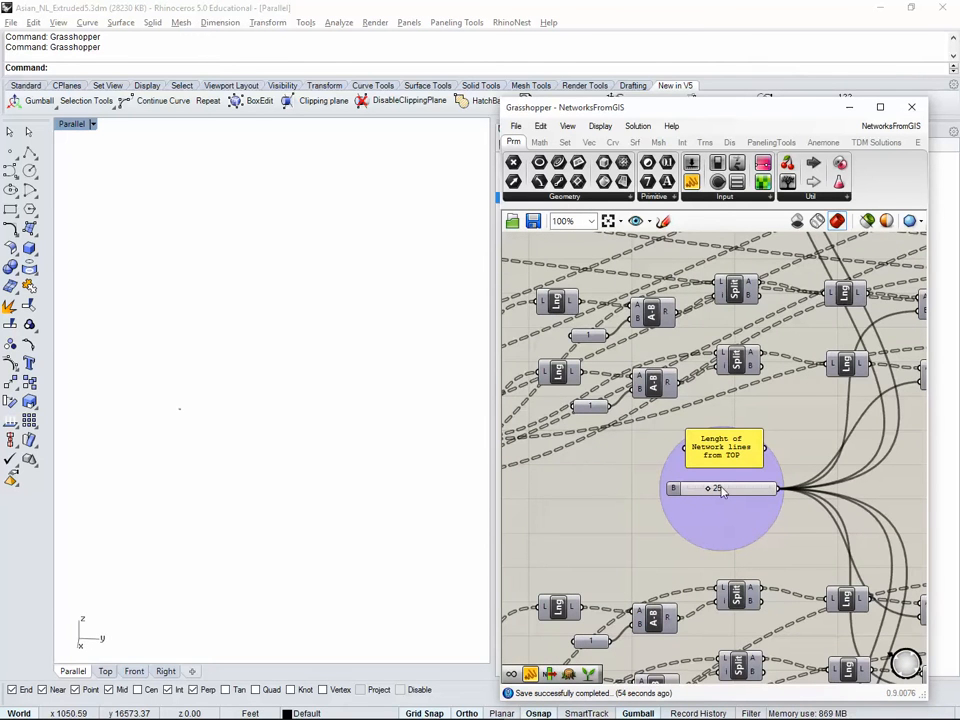
scroll(730, 490, up, 1)
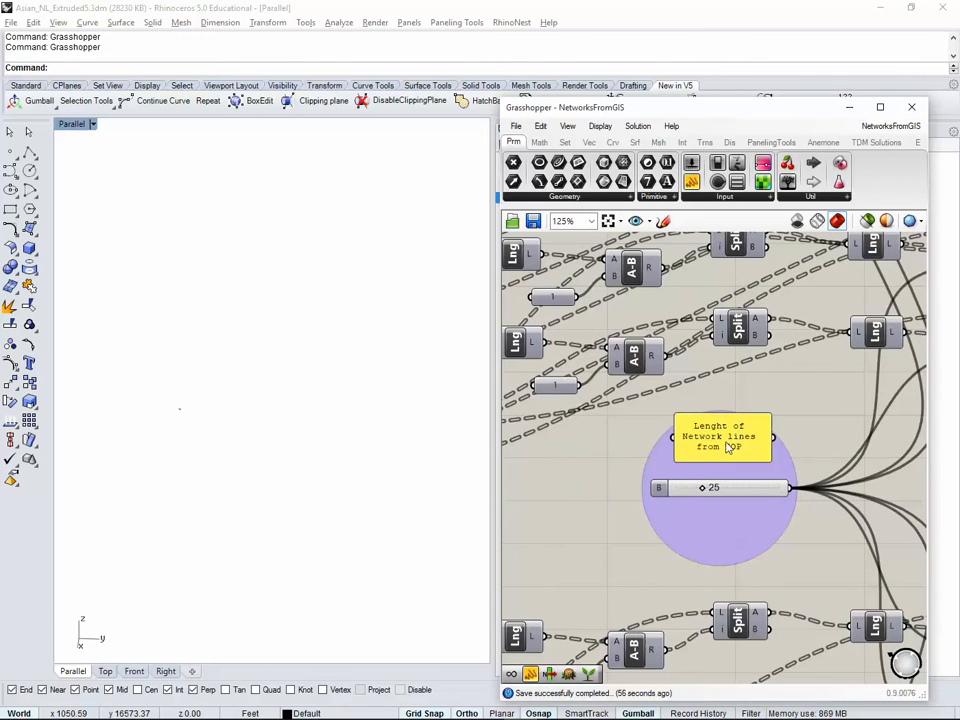
Step: Examine the MetaBall Accuracy, Start, Step and Count sliders and the components they feed
scroll(730, 450, down, 6)
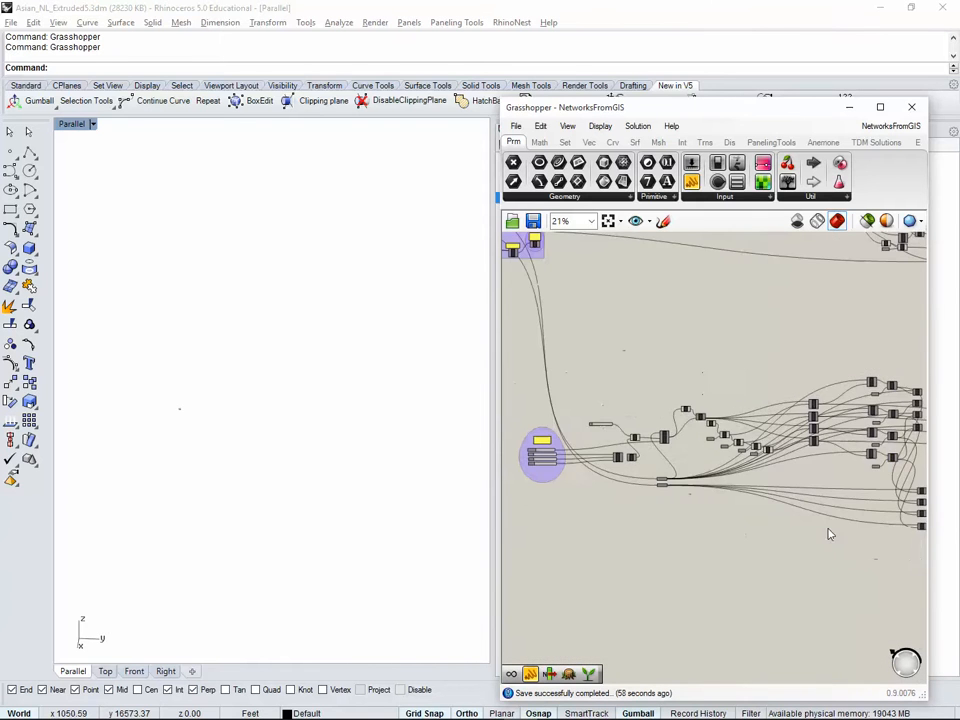
scroll(606, 454, up, 7)
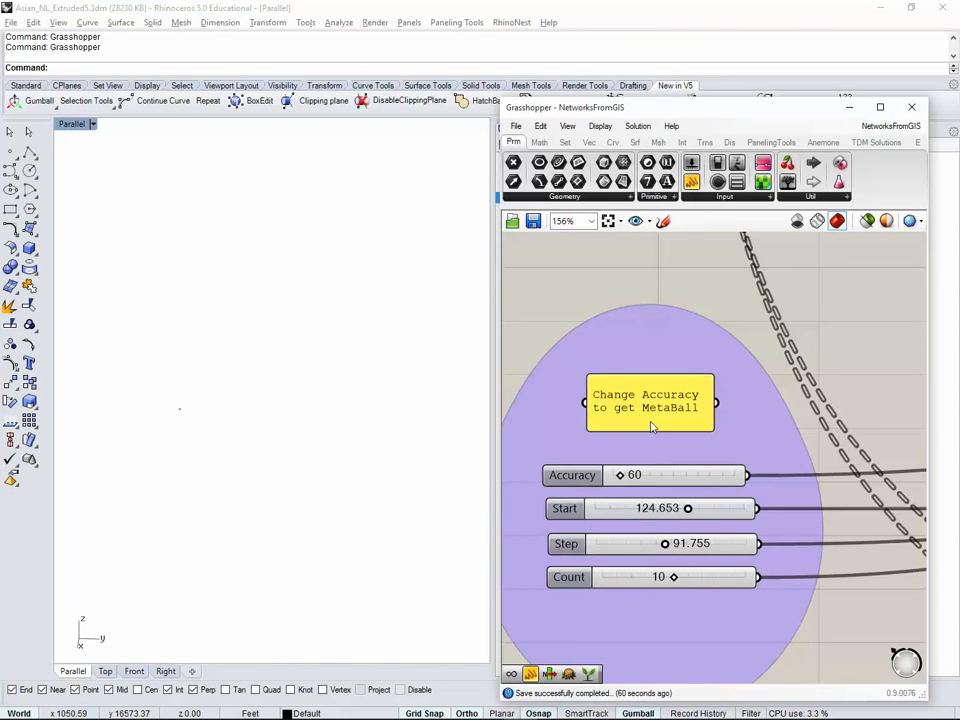
scroll(658, 424, down, 4)
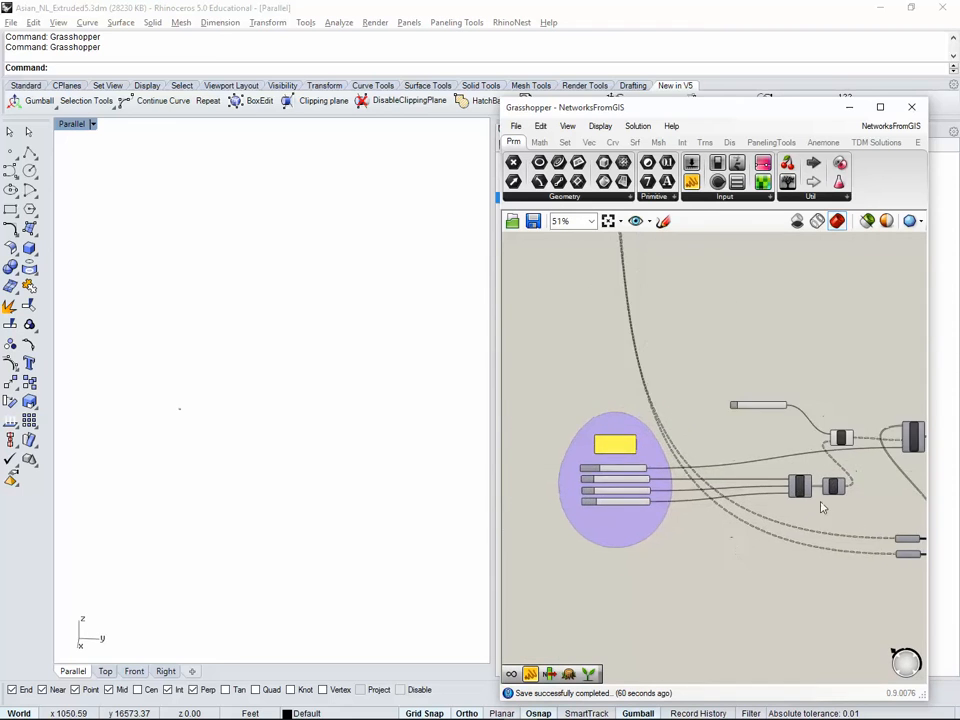
right_drag(822, 508, 637, 508)
scroll(688, 390, up, 4)
scroll(692, 398, down, 4)
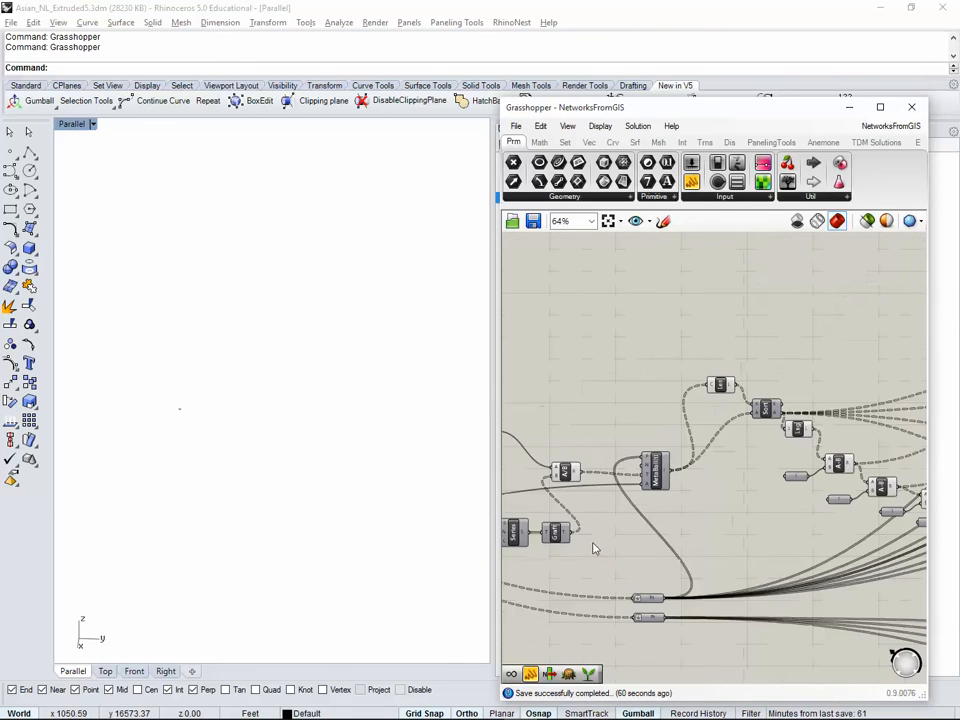
right_drag(596, 549, 664, 546)
scroll(671, 546, down, 3)
scroll(656, 506, up, 4)
scroll(649, 485, up, 2)
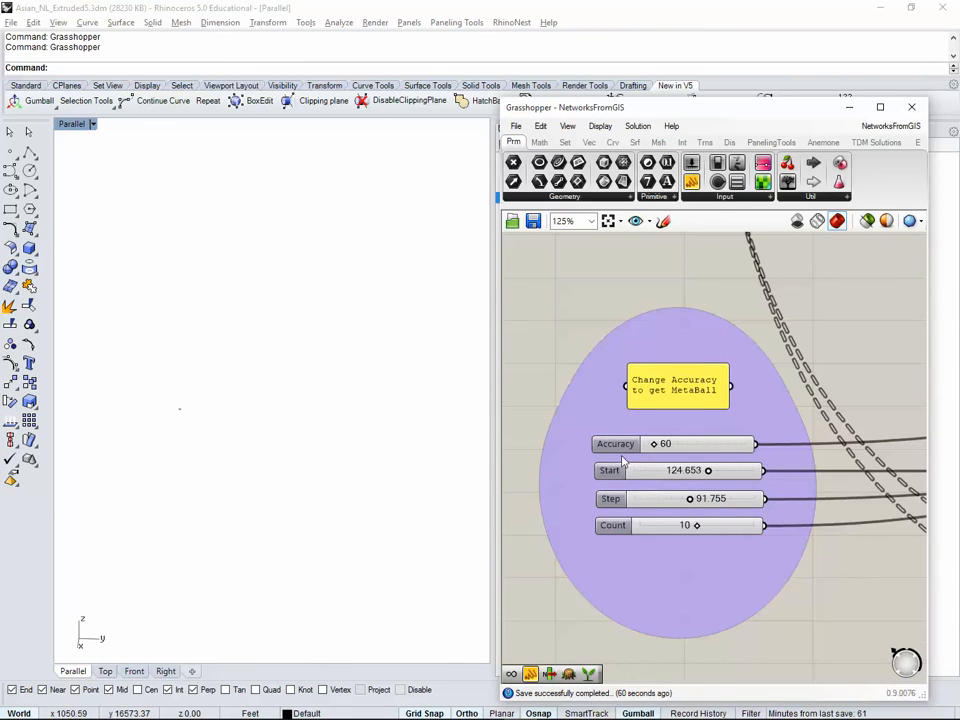
scroll(627, 449, down, 3)
right_drag(784, 546, 812, 488)
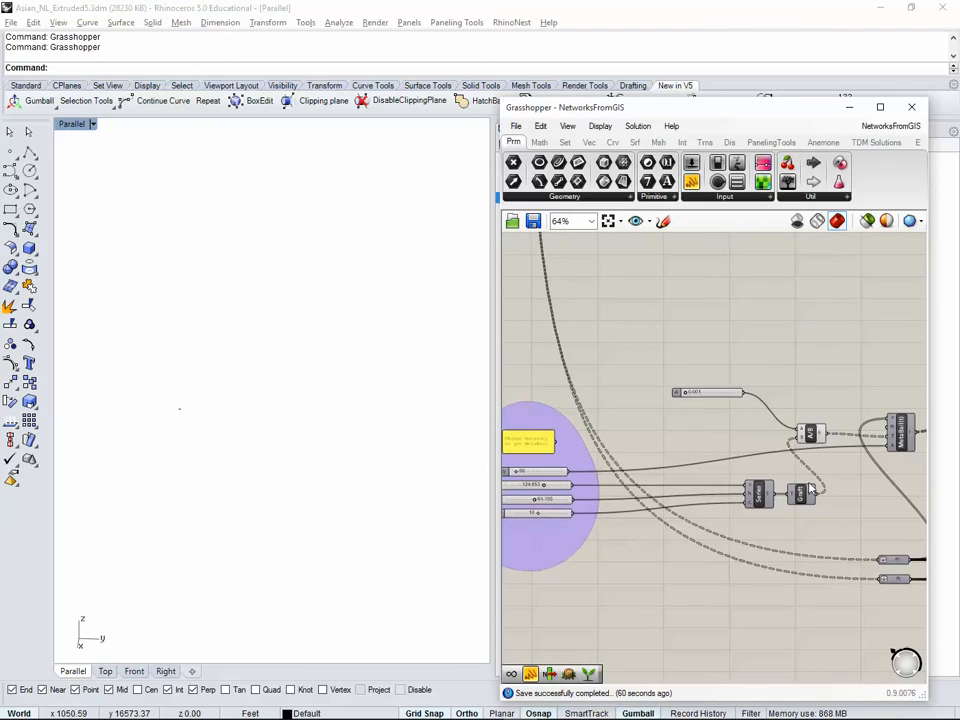
right_drag(571, 574, 671, 562)
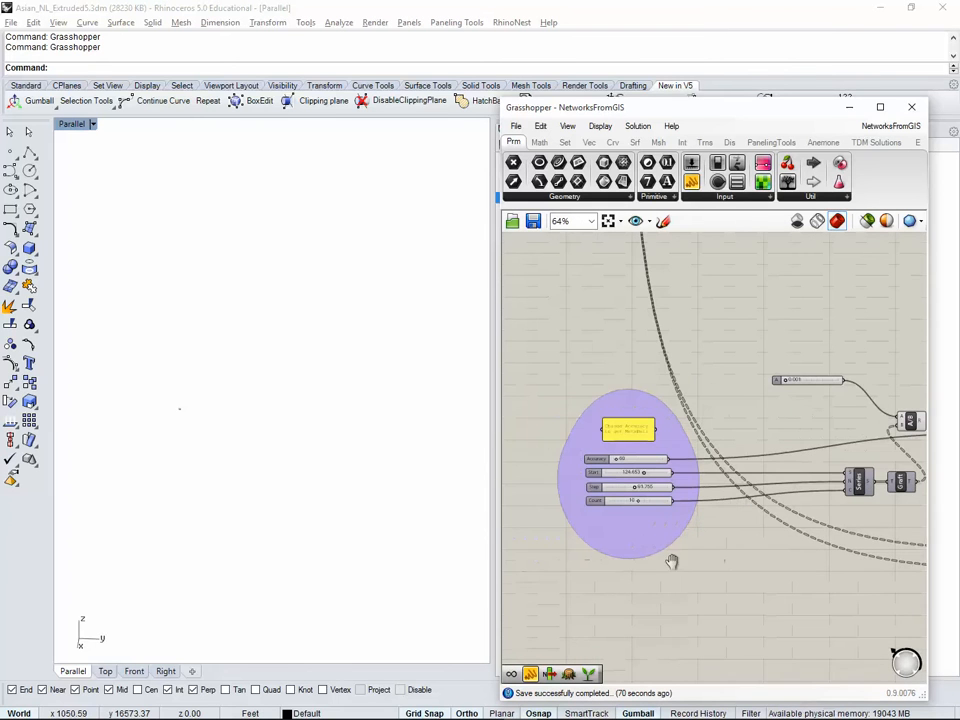
scroll(738, 321, down, 8)
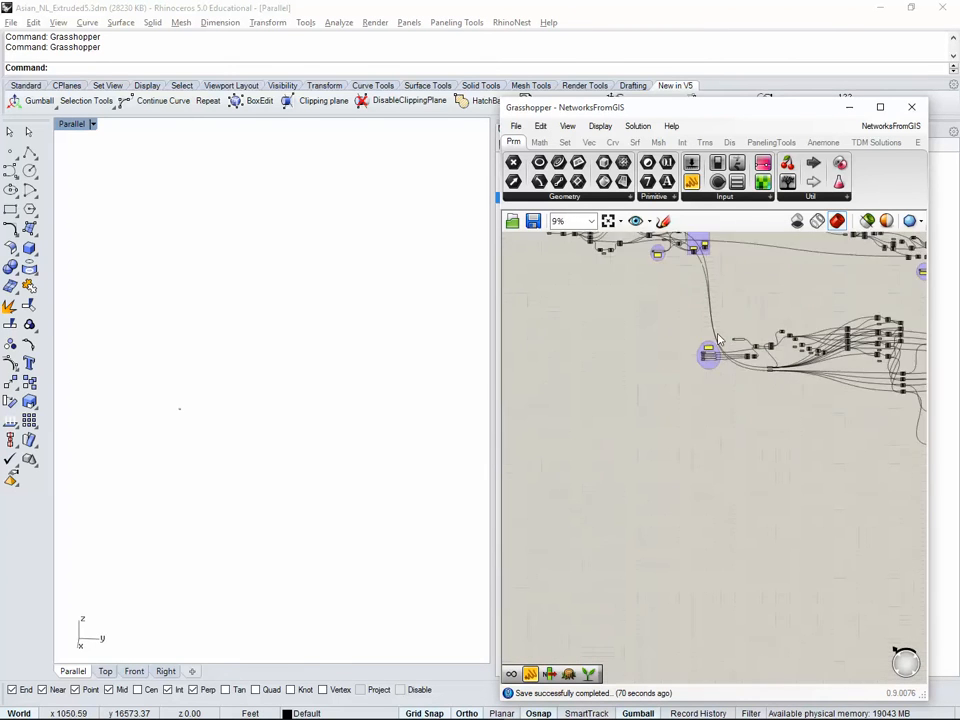
Step: Open the definition file NetworksFromGIS.gh from the Stuff folder
click(923, 147)
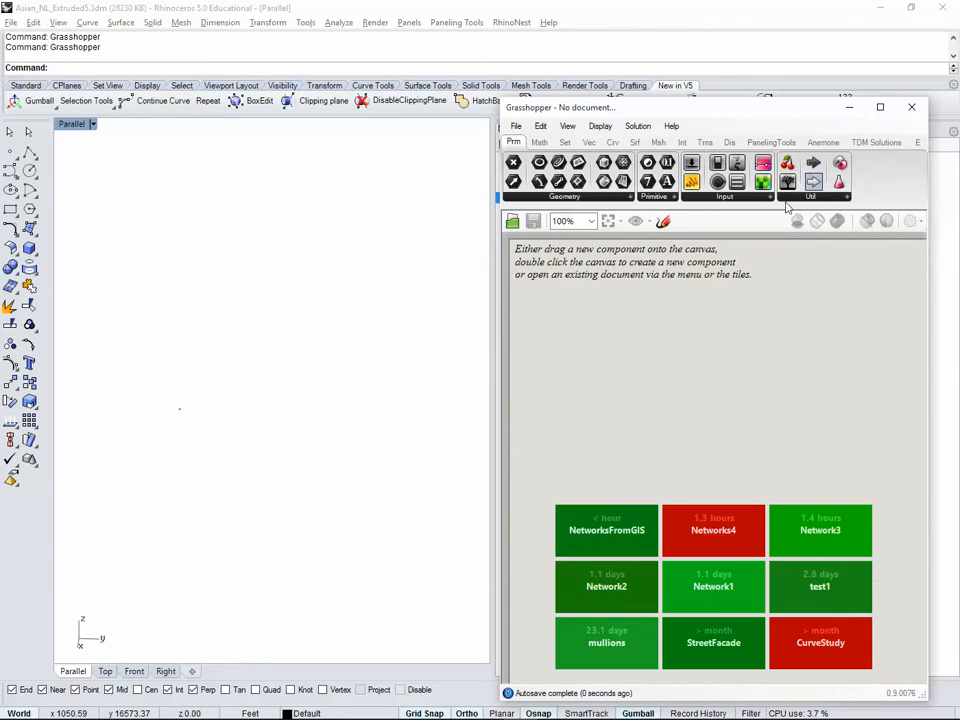
click(516, 126)
click(546, 162)
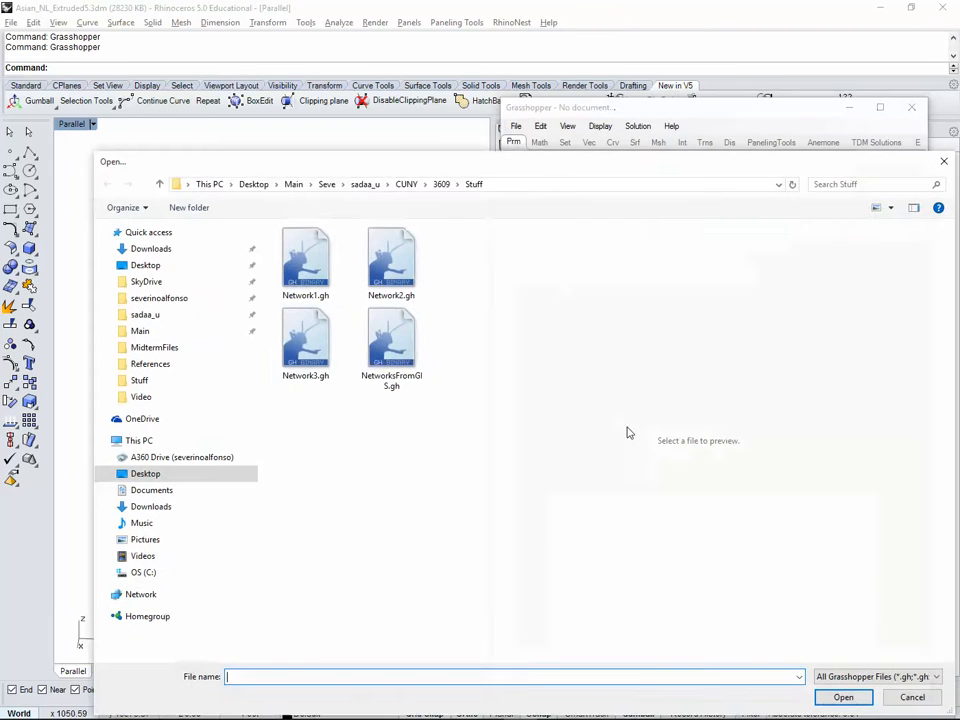
click(391, 350)
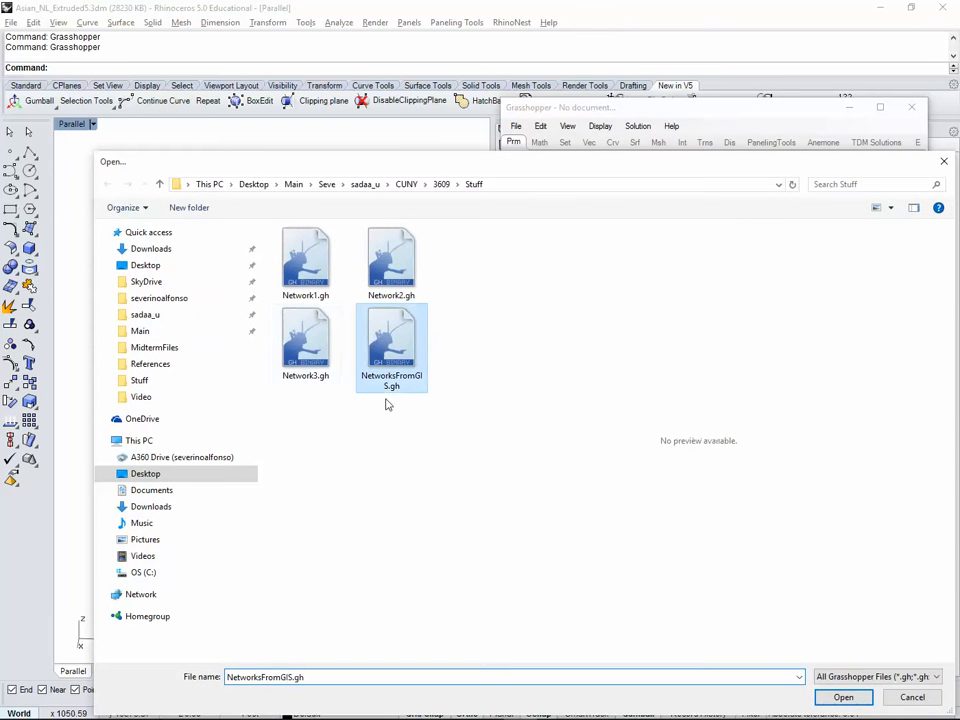
click(852, 699)
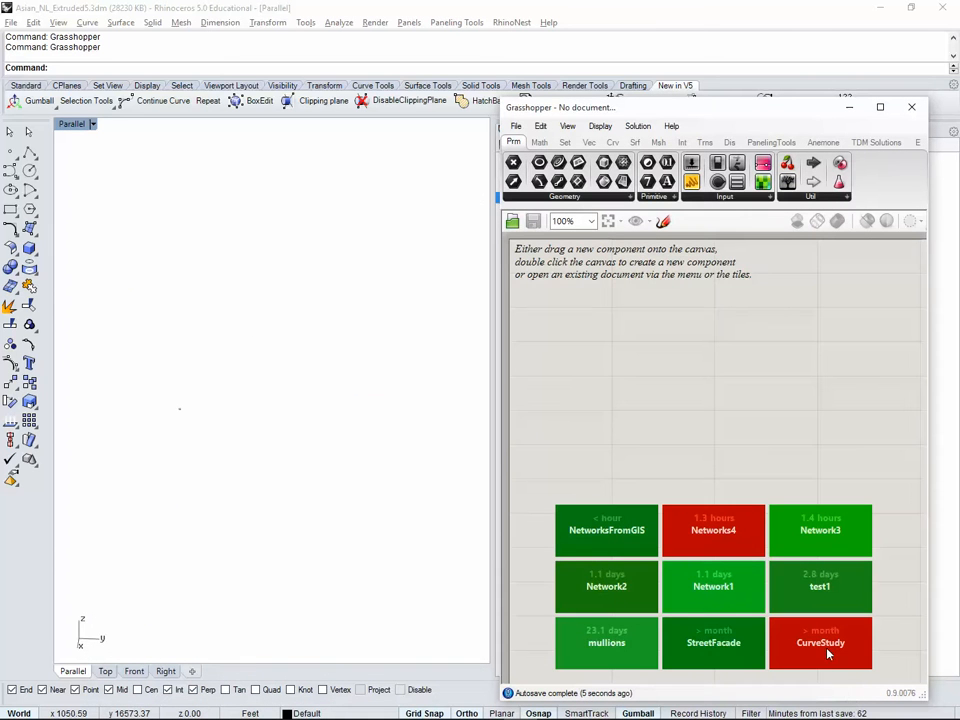
Step: Locate the Geo parameter at the start of the definition and read the note above it
right_drag(678, 346, 650, 460)
scroll(650, 460, down, 5)
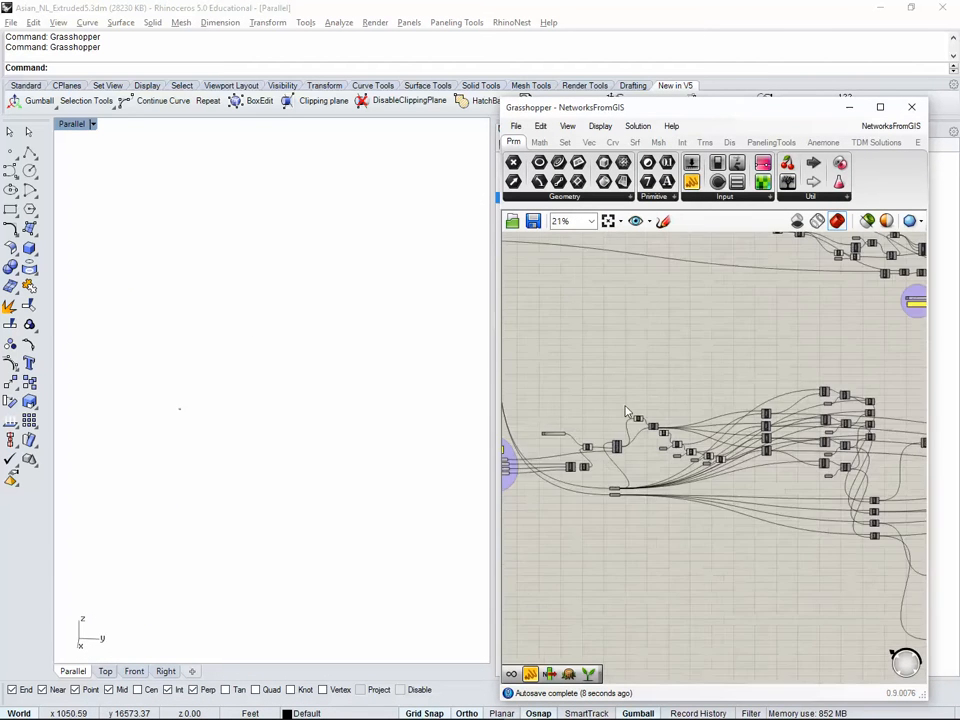
right_drag(614, 398, 822, 572)
right_drag(580, 430, 840, 484)
scroll(646, 447, up, 4)
scroll(687, 447, up, 6)
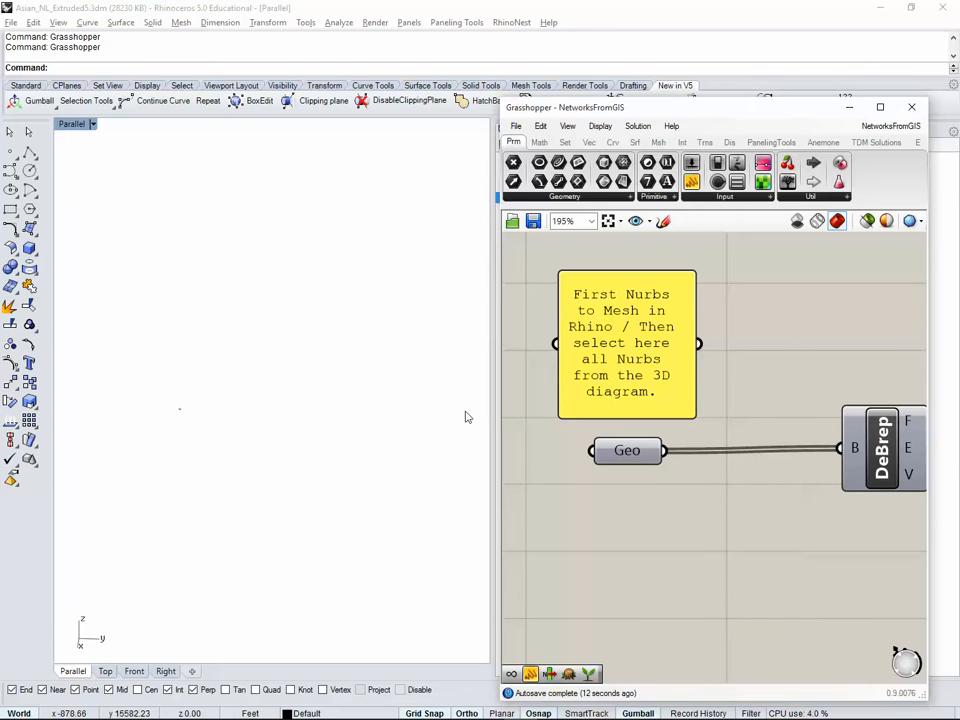
Step: Move the Grasshopper window off the layer list and turn on the DiagramBulk layer to view the 3D buildings
drag(730, 101, 722, 290)
click(613, 194)
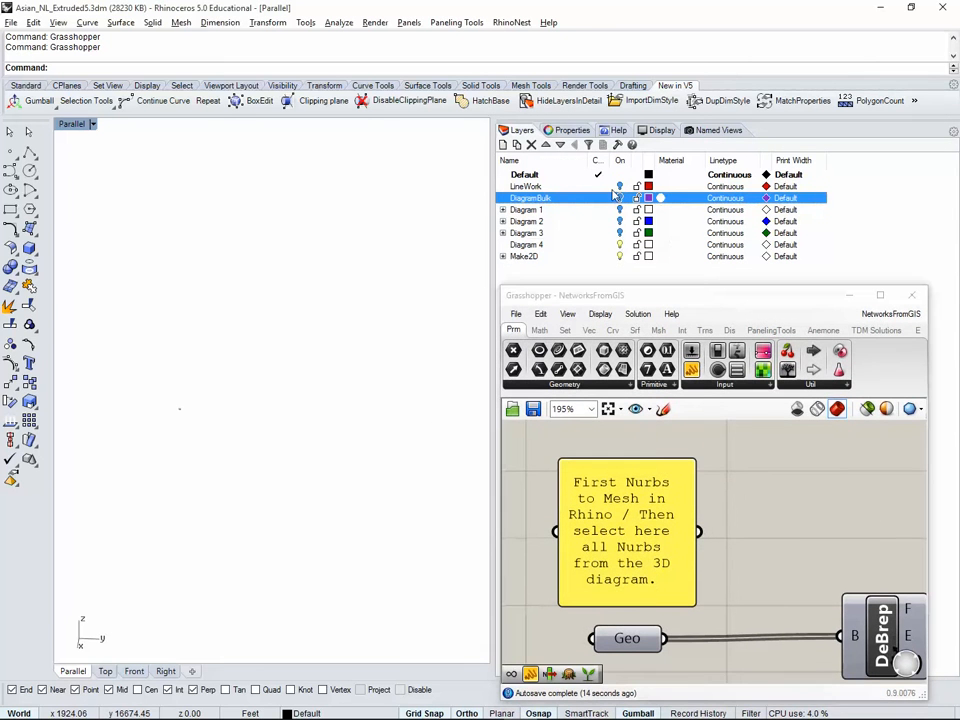
click(620, 198)
mouse_move(424, 456)
right_down()
mouse_move(336, 456)
mouse_move(410, 462)
right_up()
scroll(652, 445, down, 5)
scroll(648, 515, up, 2)
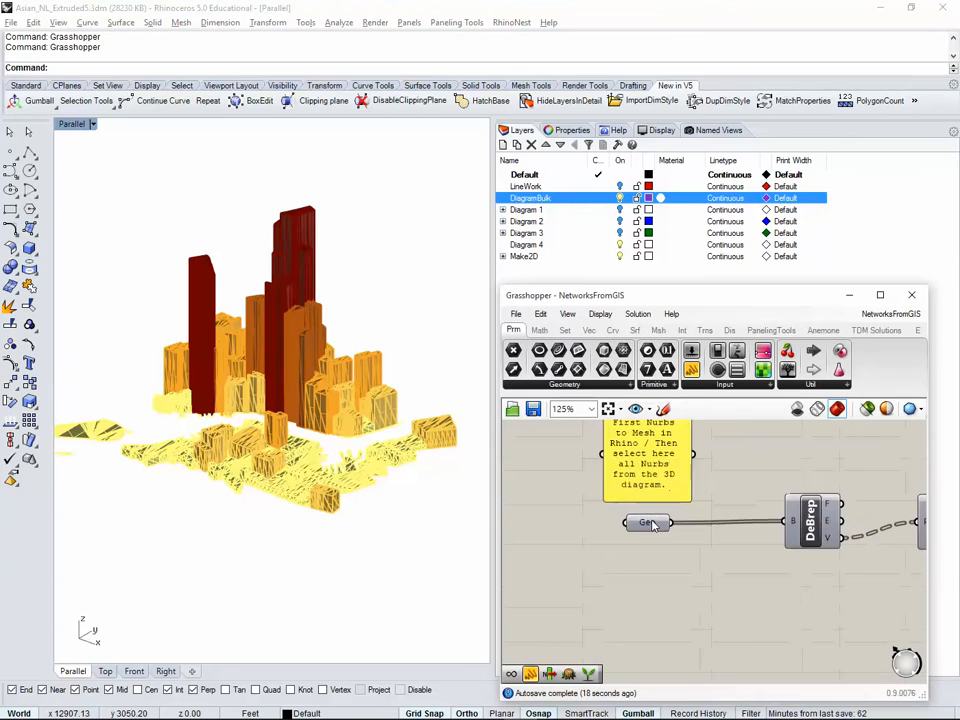
Step: Check the Geo parameter's options for setting geometry, dismiss them, and turn off the DiagramBulk layer
right_click(650, 522)
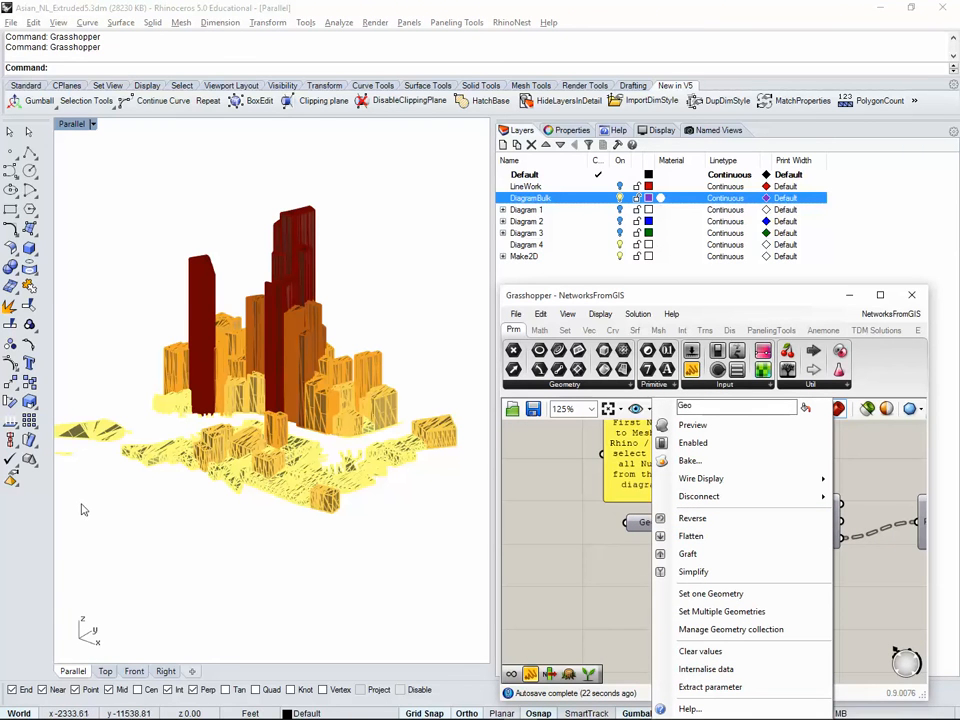
click(404, 492)
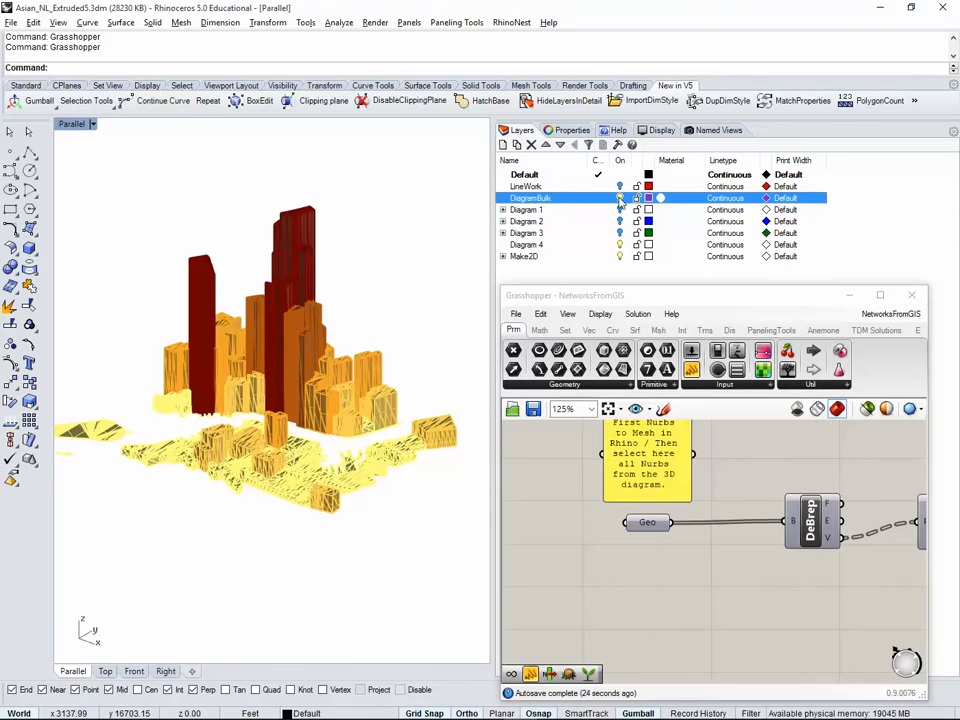
click(620, 198)
Step: Examine the definition from the Geo input through to the Points Inside Isocurves and Isocurves outputs of Diagram 4
click(636, 591)
scroll(572, 491, up, 1)
scroll(684, 567, down, 4)
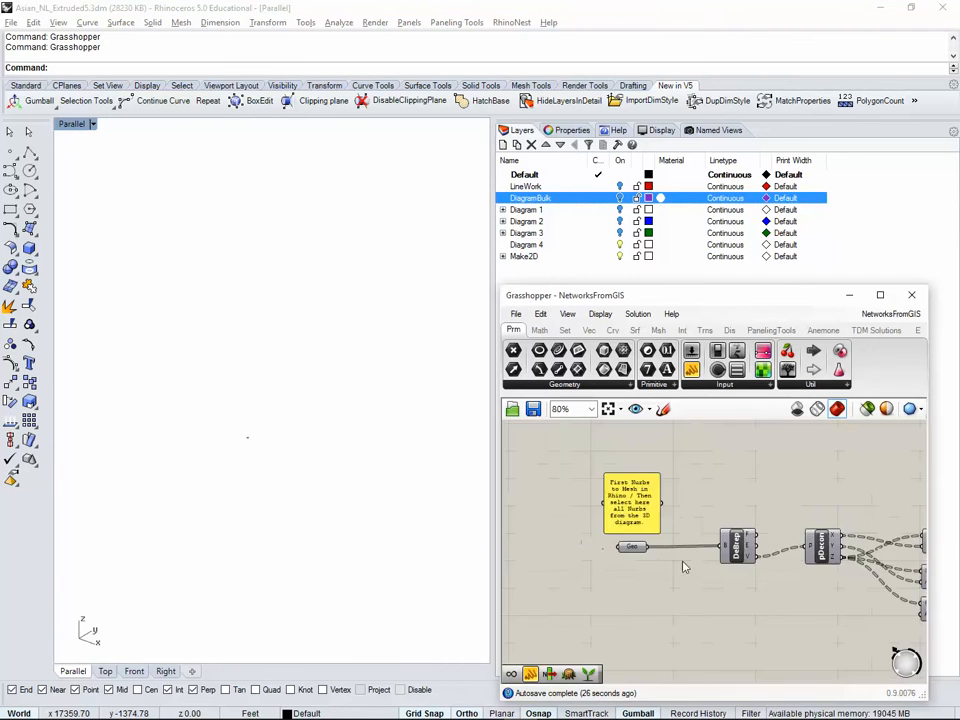
scroll(684, 567, down, 2)
scroll(620, 520, down, 4)
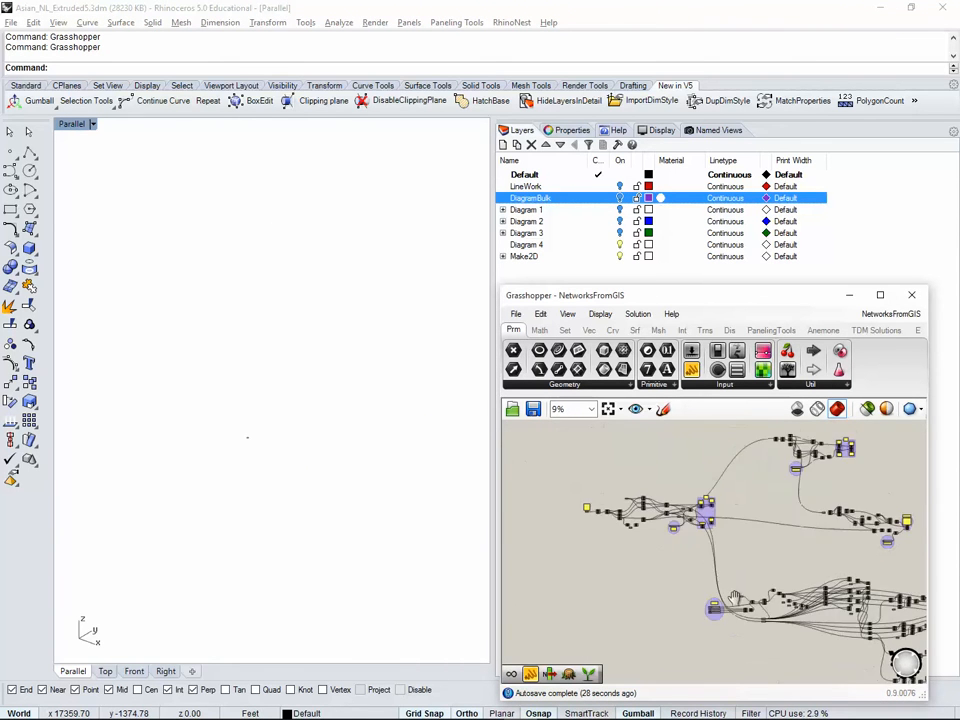
right_drag(735, 597, 623, 507)
right_drag(775, 549, 612, 556)
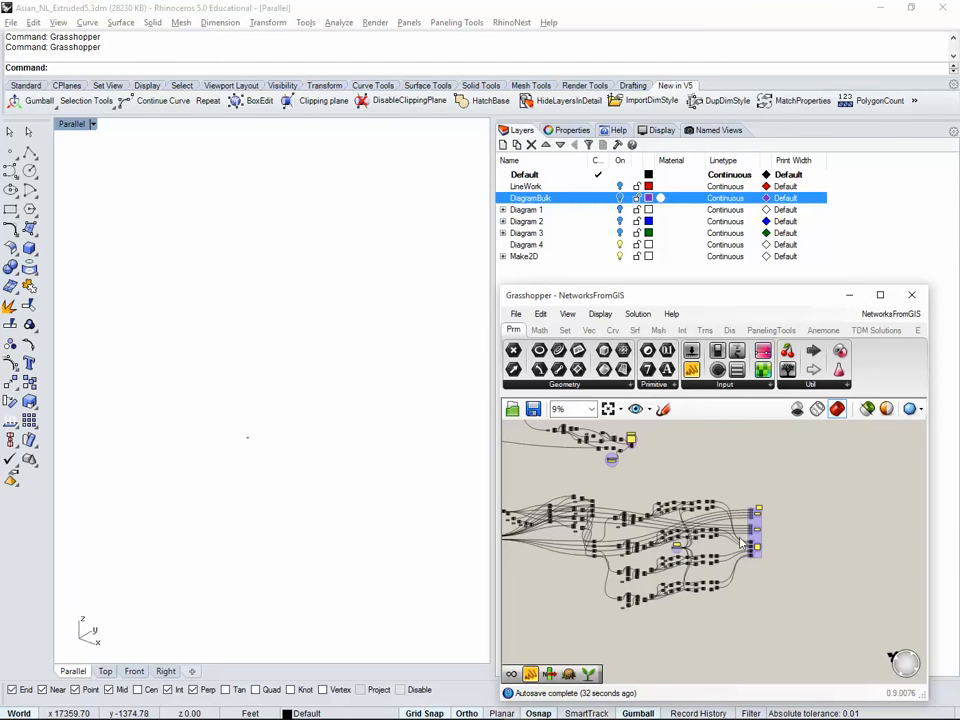
scroll(760, 505, up, 8)
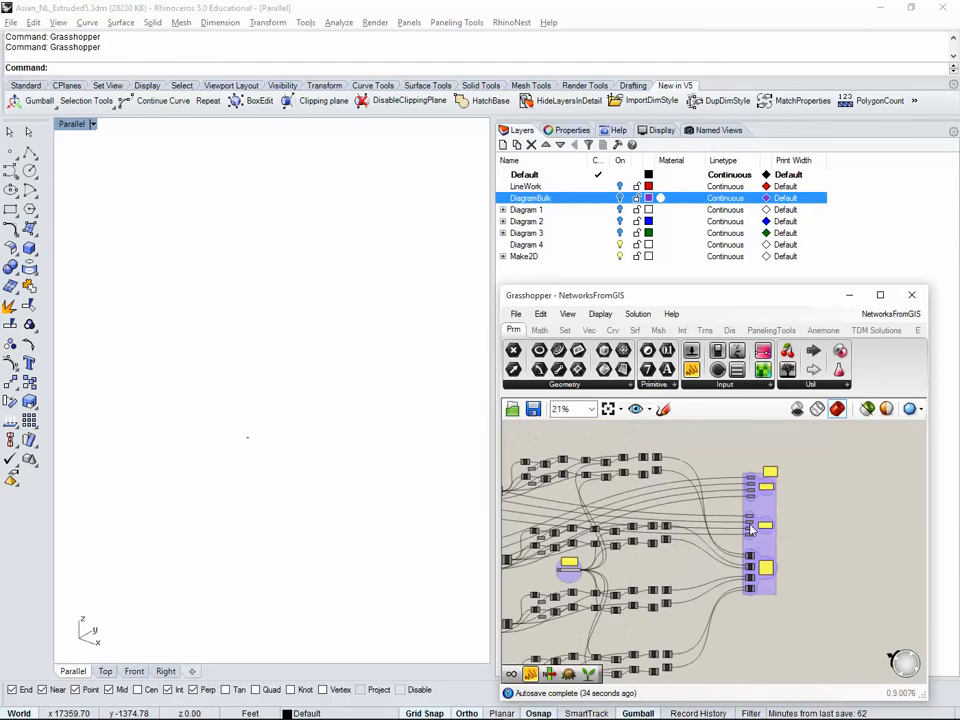
scroll(773, 463, up, 3)
scroll(740, 520, down, 3)
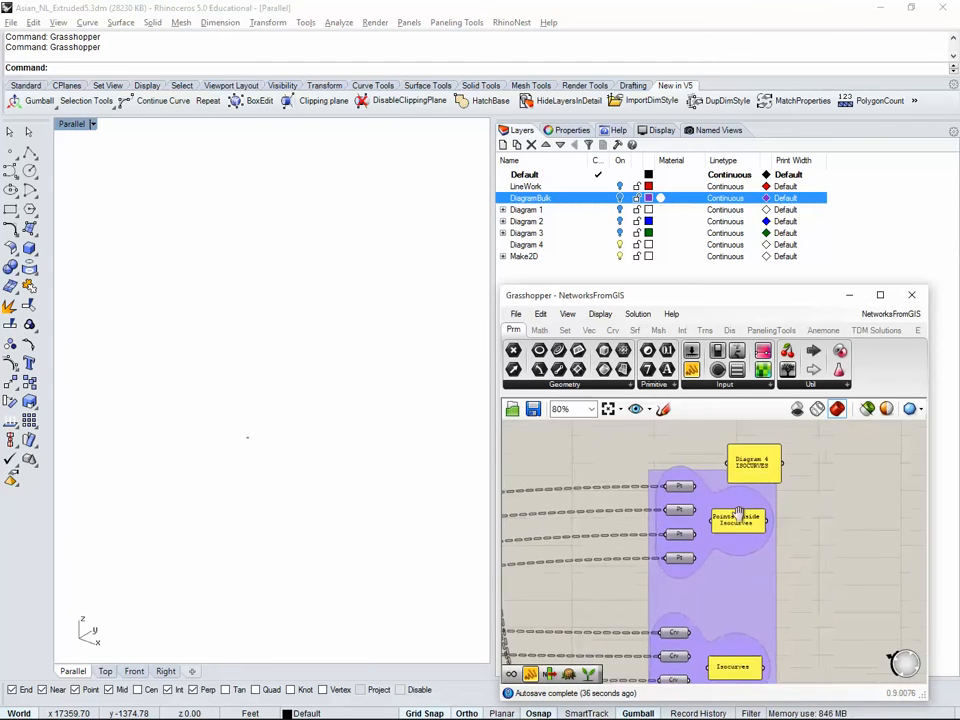
scroll(728, 585, up, 2)
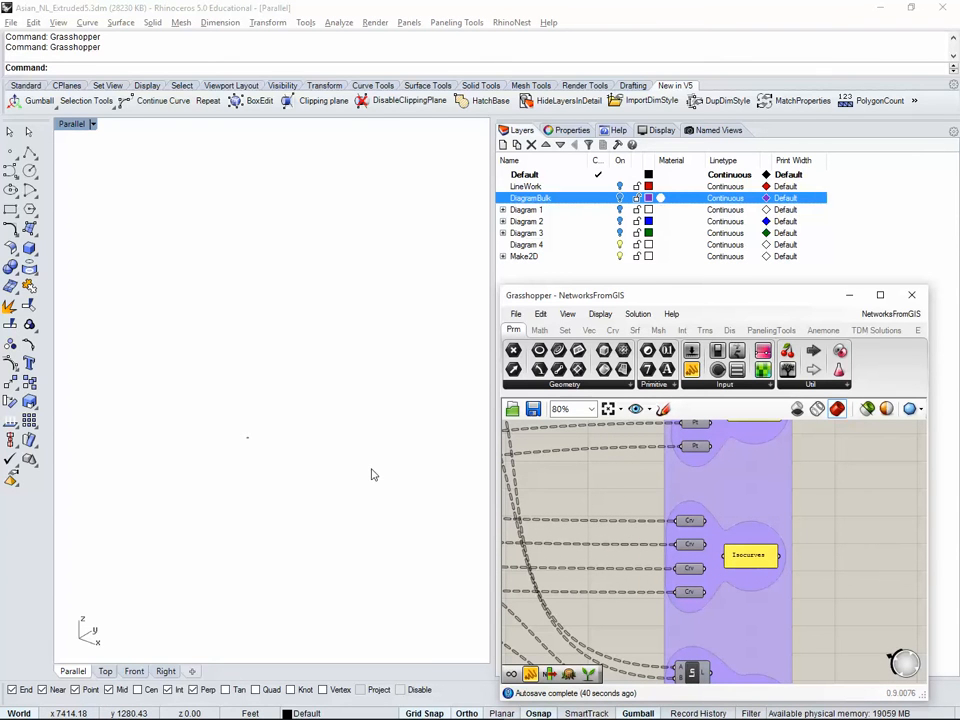
right_drag(629, 512, 615, 477)
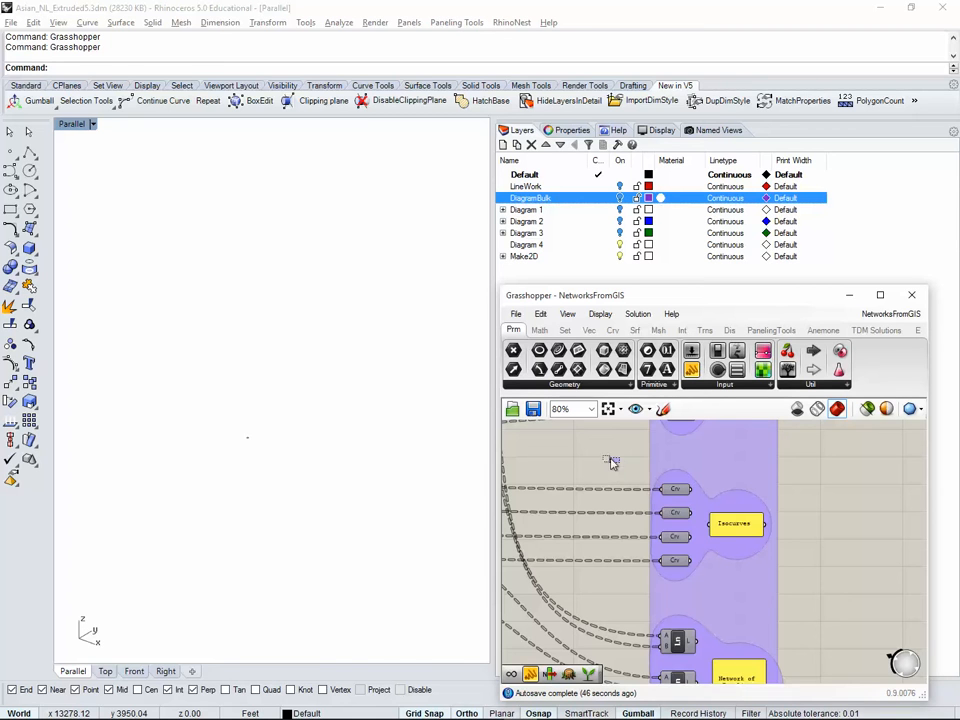
Step: Enable the preview of the four curve parameters in the Isocurves group
drag(626, 488, 714, 596)
drag(612, 453, 718, 561)
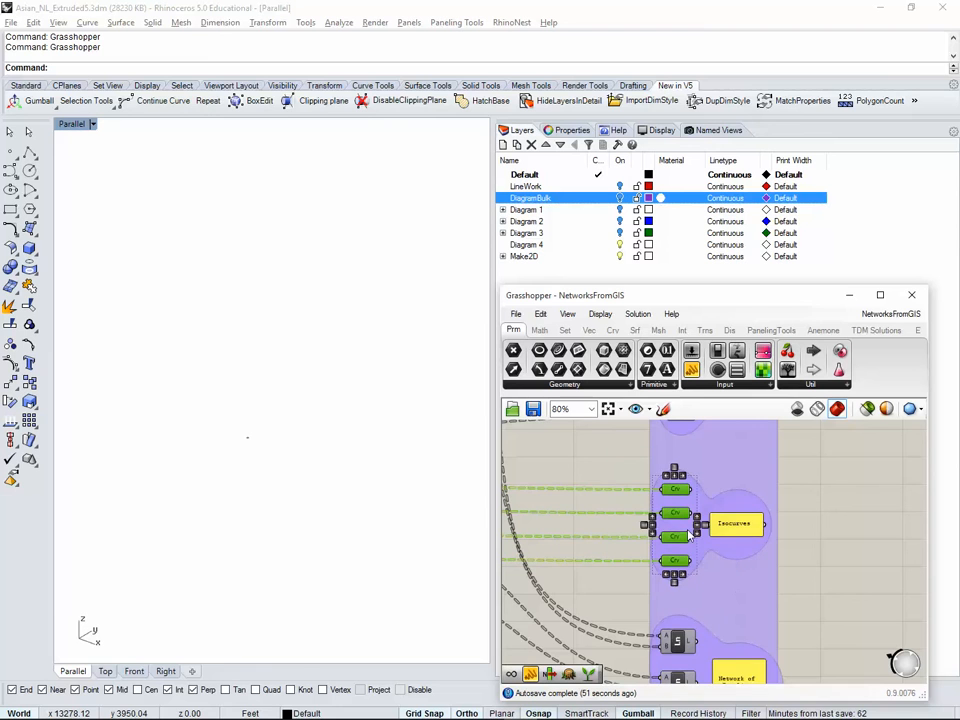
middle_click(683, 517)
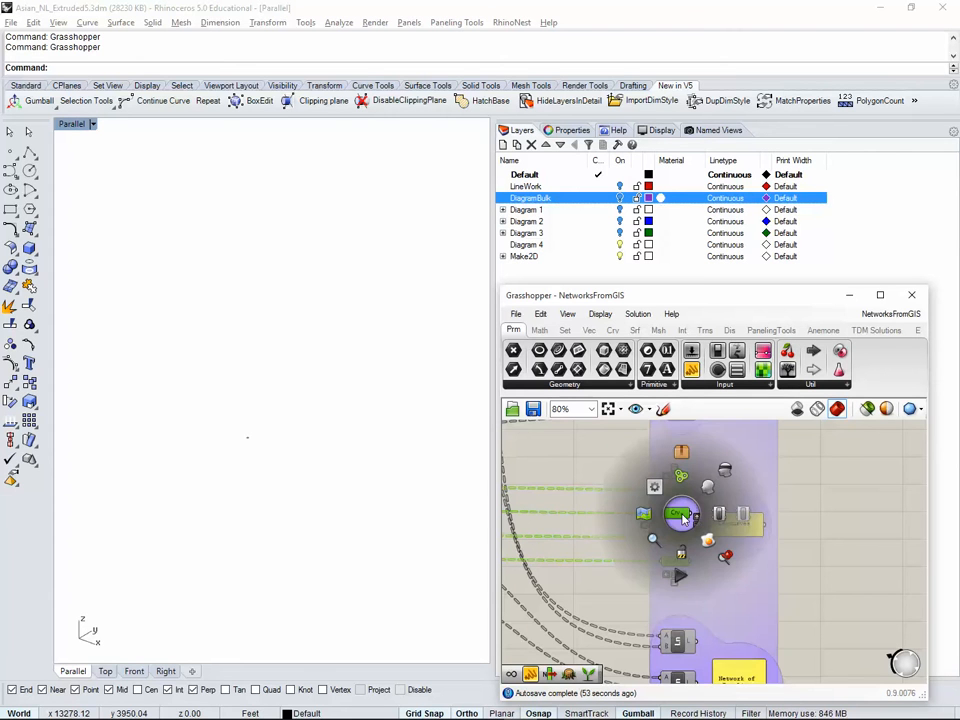
click(711, 488)
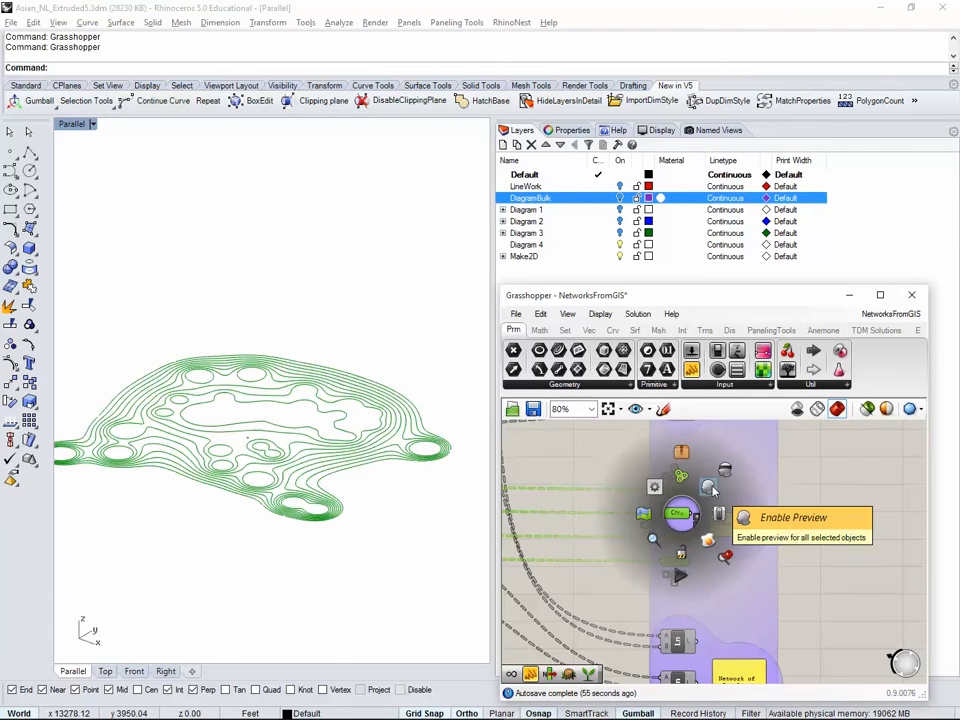
Step: Deselect the isocurve parameters and enable the preview of the upper of the two flattened Pt parameters
right_drag(235, 567, 285, 495)
click(561, 463)
scroll(561, 463, down, 3)
right_drag(240, 560, 300, 478)
scroll(553, 470, down, 4)
right_drag(553, 495, 850, 498)
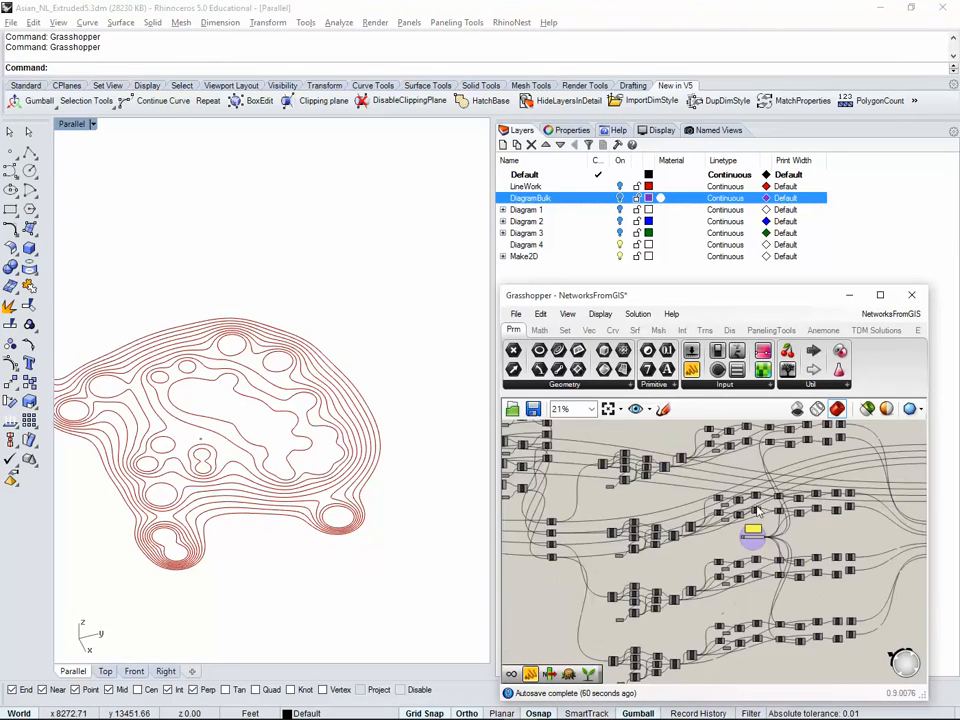
scroll(587, 522, down, 2)
right_drag(587, 522, 793, 523)
scroll(636, 504, up, 6)
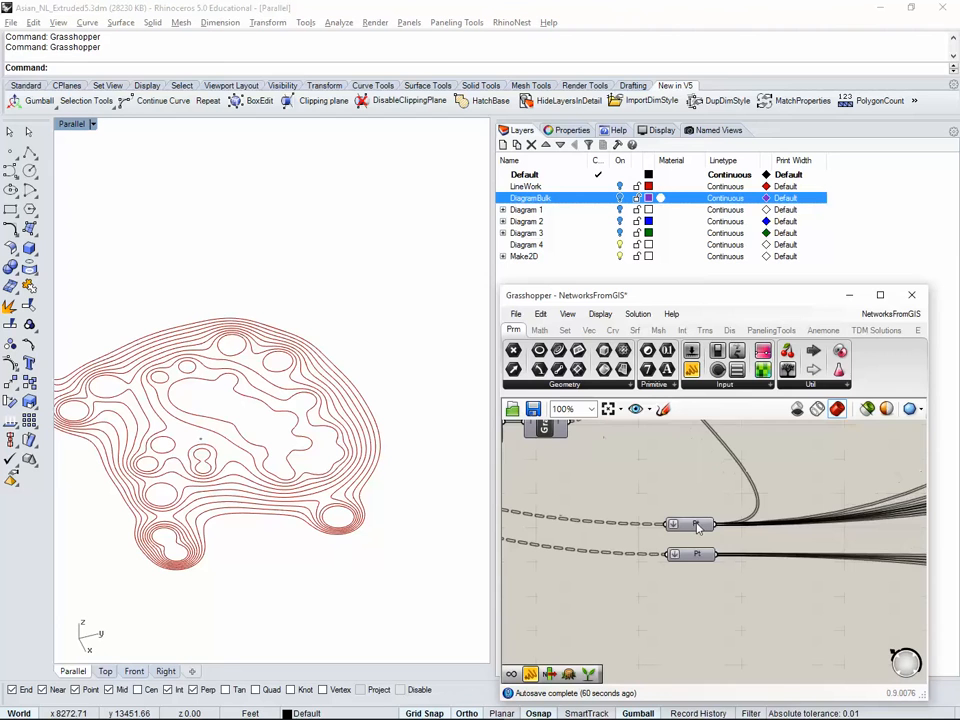
right_click(690, 523)
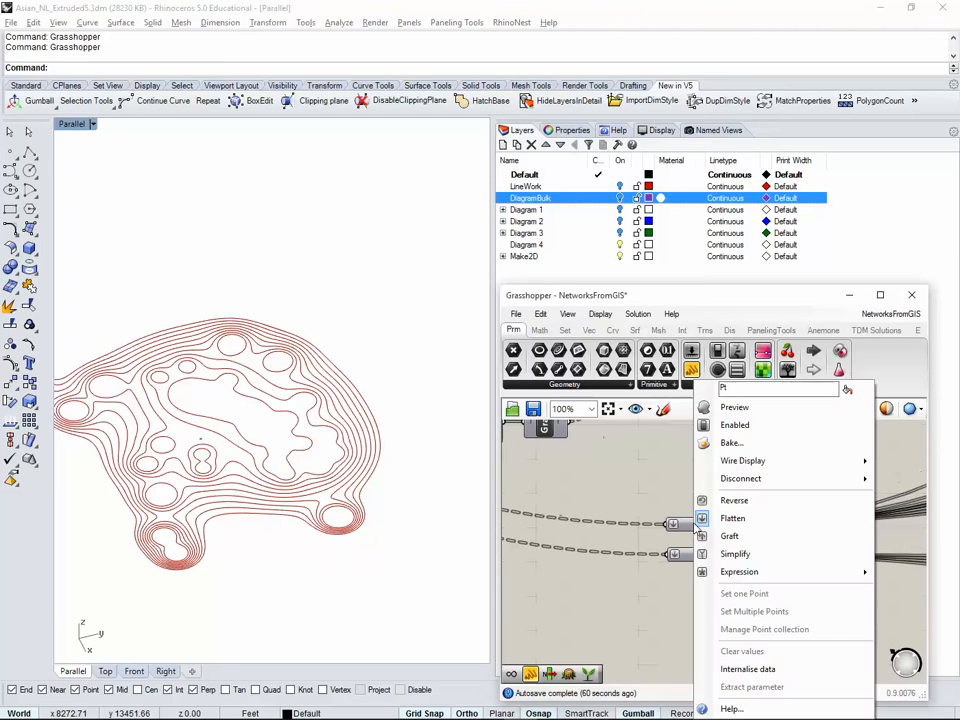
click(730, 407)
Step: Examine the previewed points within the isocurves and the Accuracy, Start, Step and Count sliders of the MetaBall group
mouse_move(295, 555)
right_down()
mouse_move(332, 538)
mouse_move(318, 527)
right_up()
scroll(343, 432, up, 4)
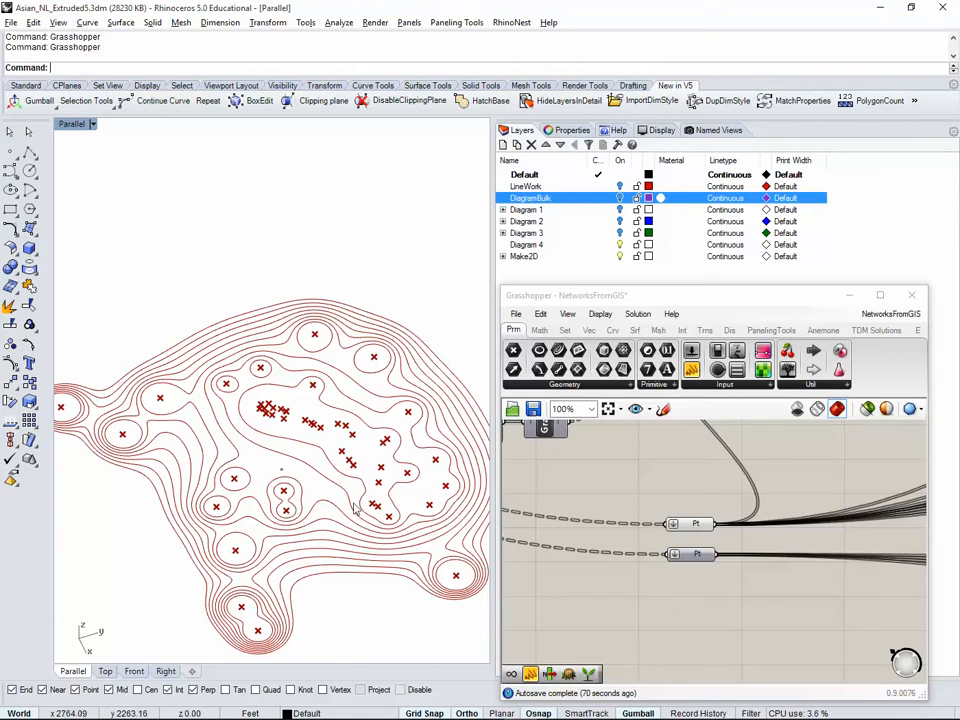
mouse_move(398, 488)
right_down()
mouse_move(296, 448)
mouse_move(270, 497)
right_up()
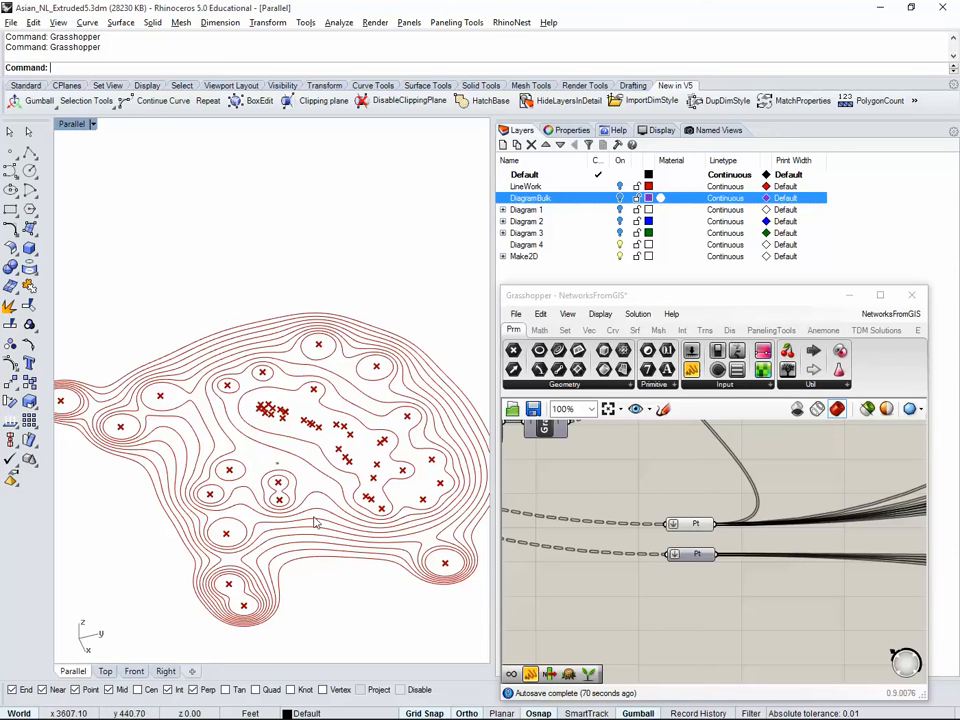
right_drag(405, 460, 372, 494)
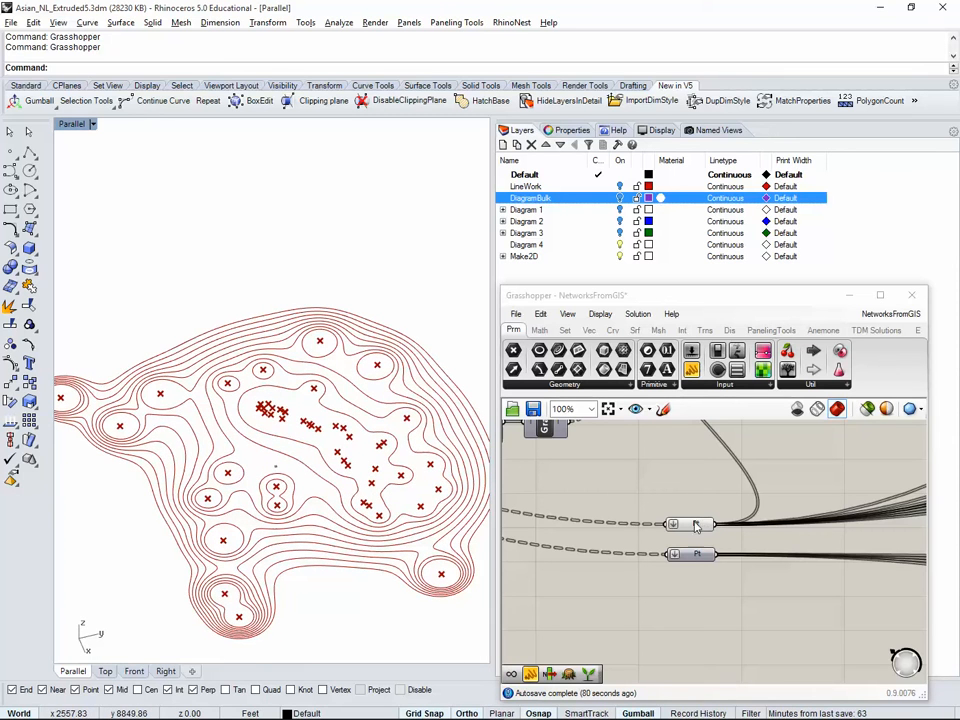
click(654, 481)
scroll(663, 503, down, 3)
right_drag(628, 482, 733, 555)
scroll(572, 570, down, 2)
right_drag(572, 570, 716, 566)
scroll(658, 546, up, 4)
scroll(681, 480, up, 2)
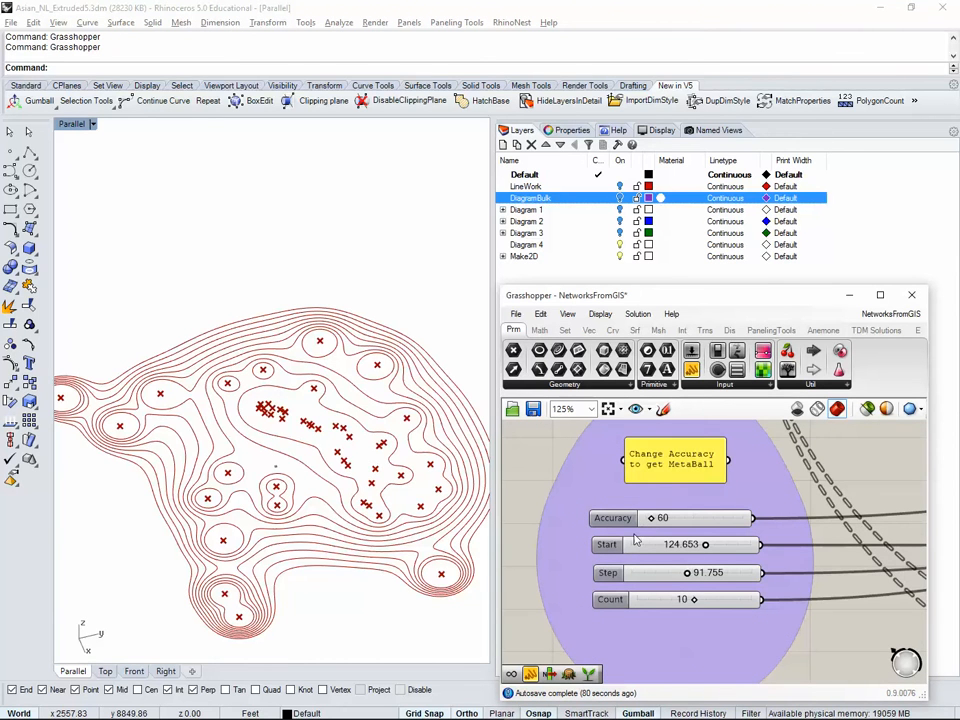
scroll(657, 541, up, 1)
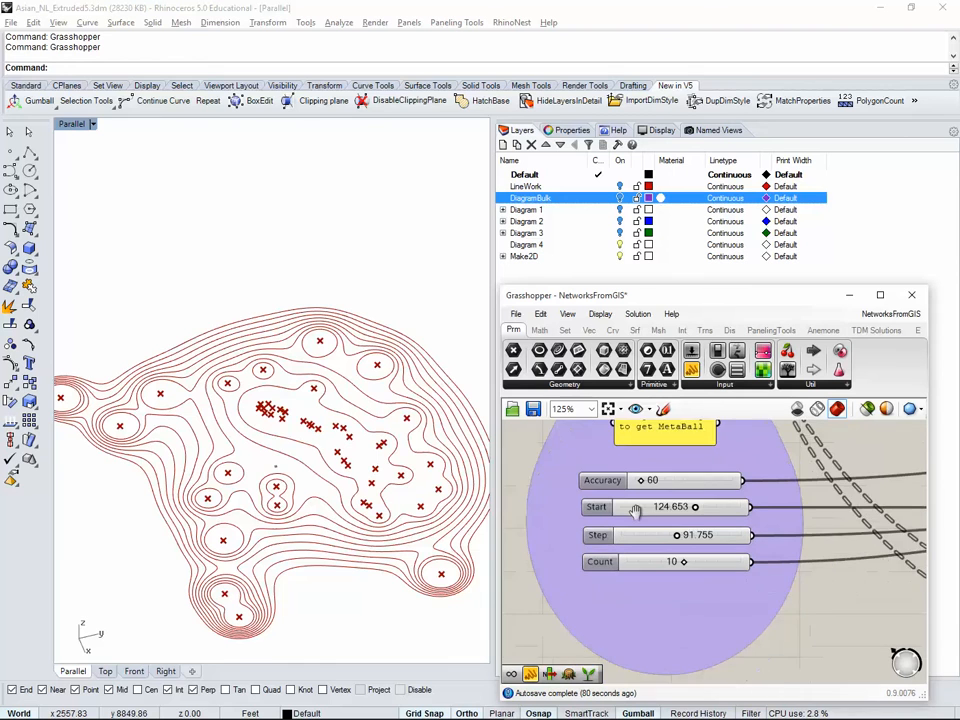
scroll(317, 500, up, 5)
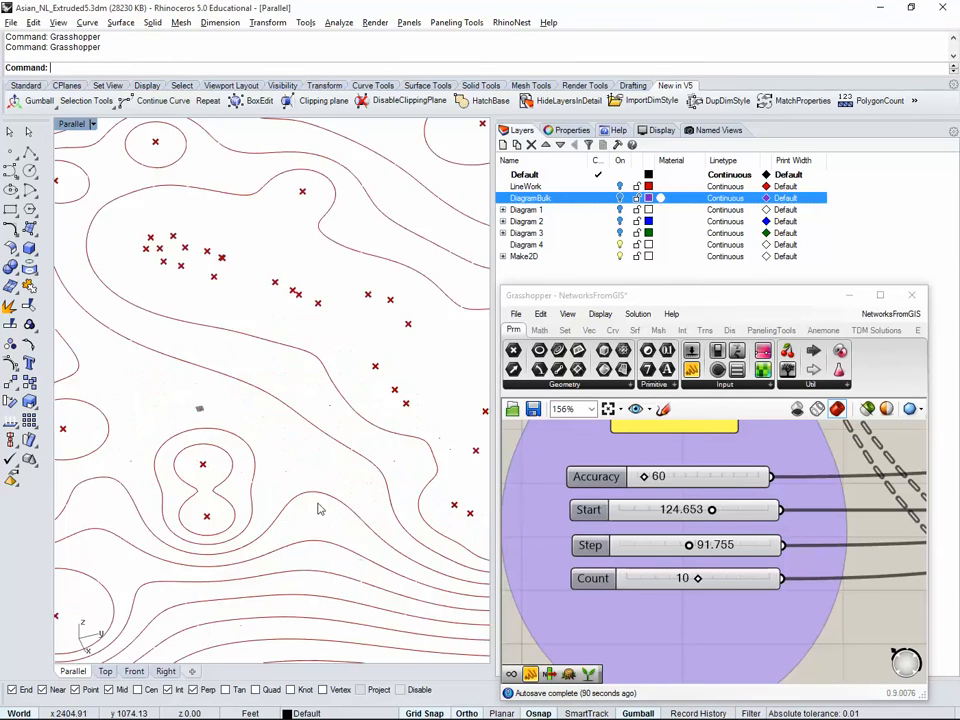
Step: Try Accuracy values of 100 and 200 to compare how smooth the isocurves are
double_click(697, 482)
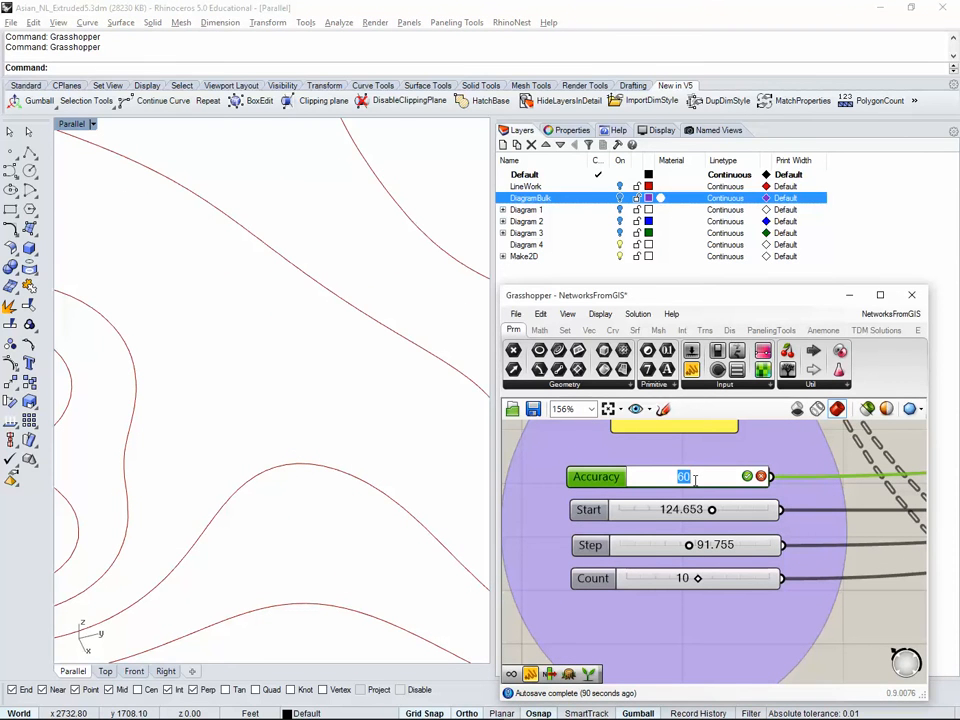
click(747, 477)
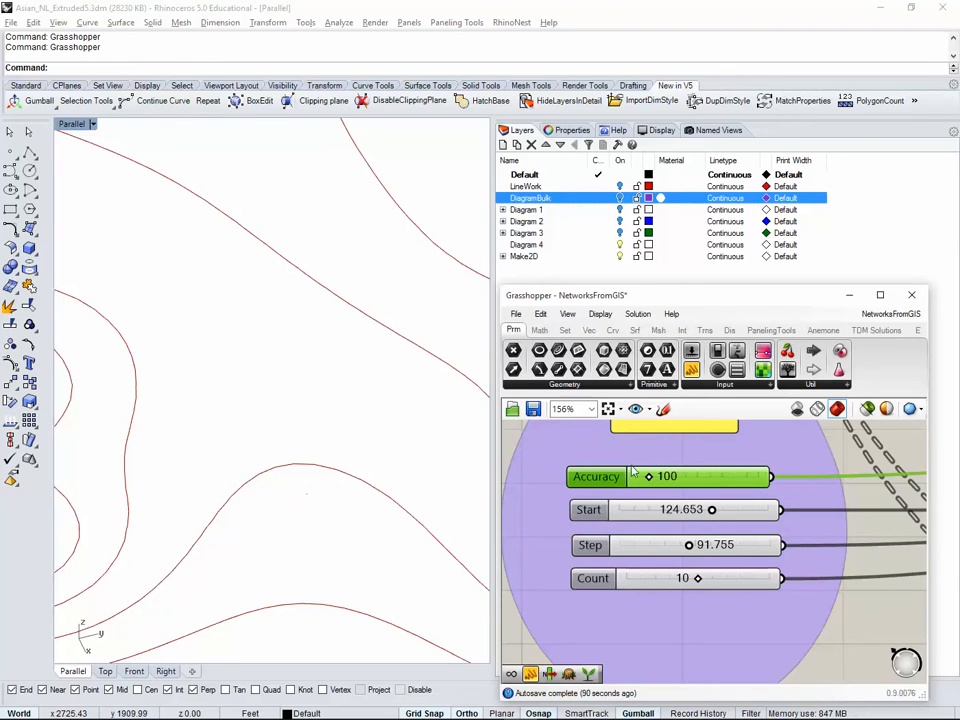
double_click(716, 484)
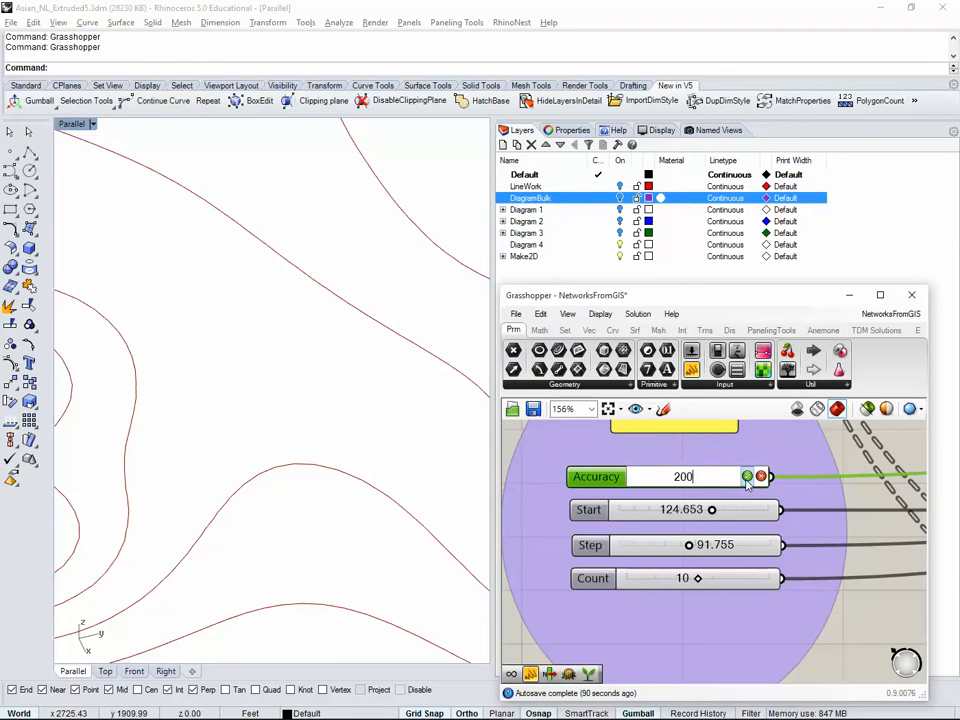
click(747, 477)
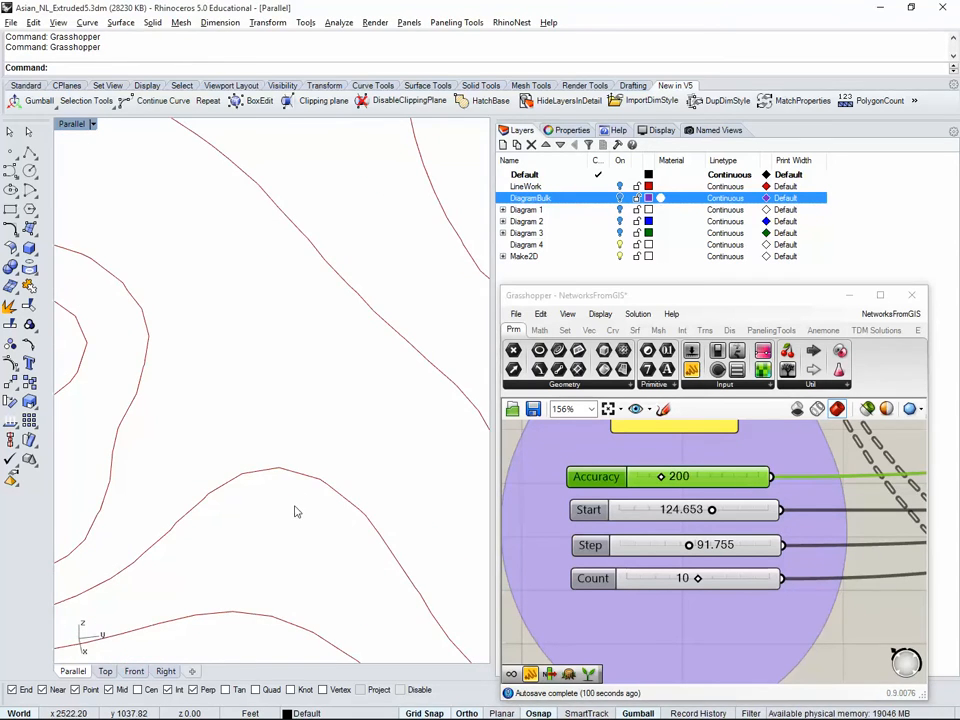
Step: Set the MetaBall Accuracy slider to 50 and view the full set of isocurves
double_click(721, 478)
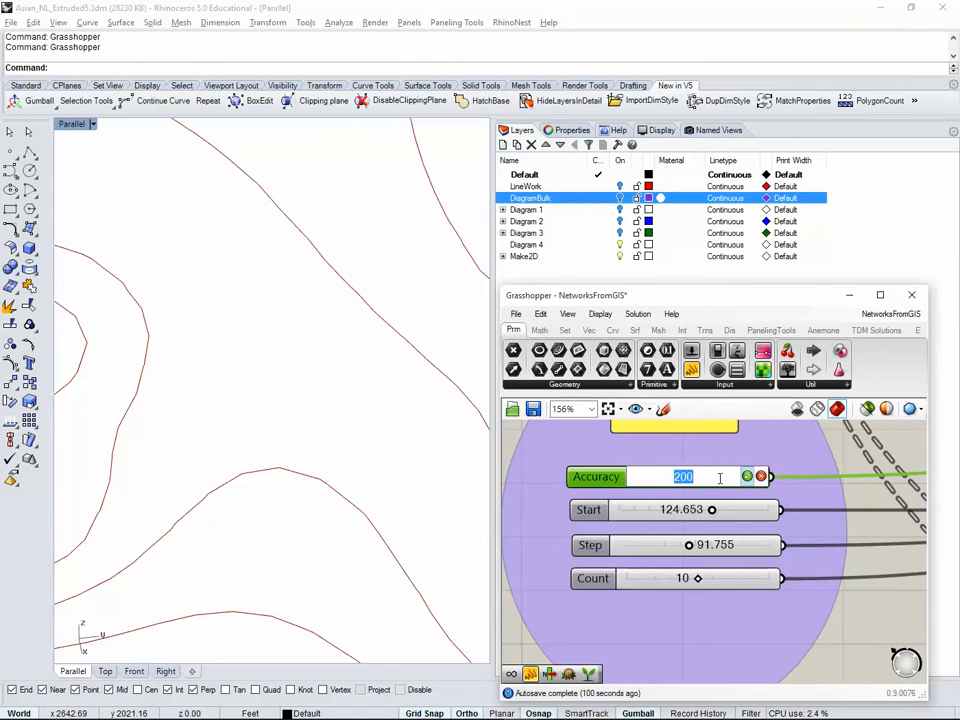
click(182, 445)
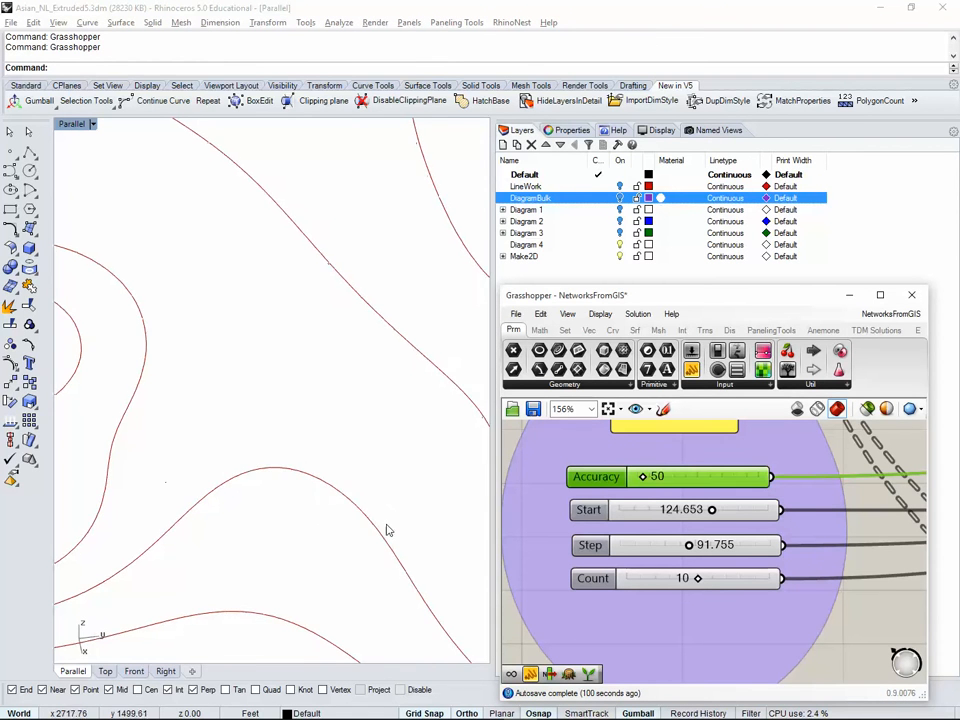
scroll(332, 523, down, 5)
right_drag(305, 549, 322, 544)
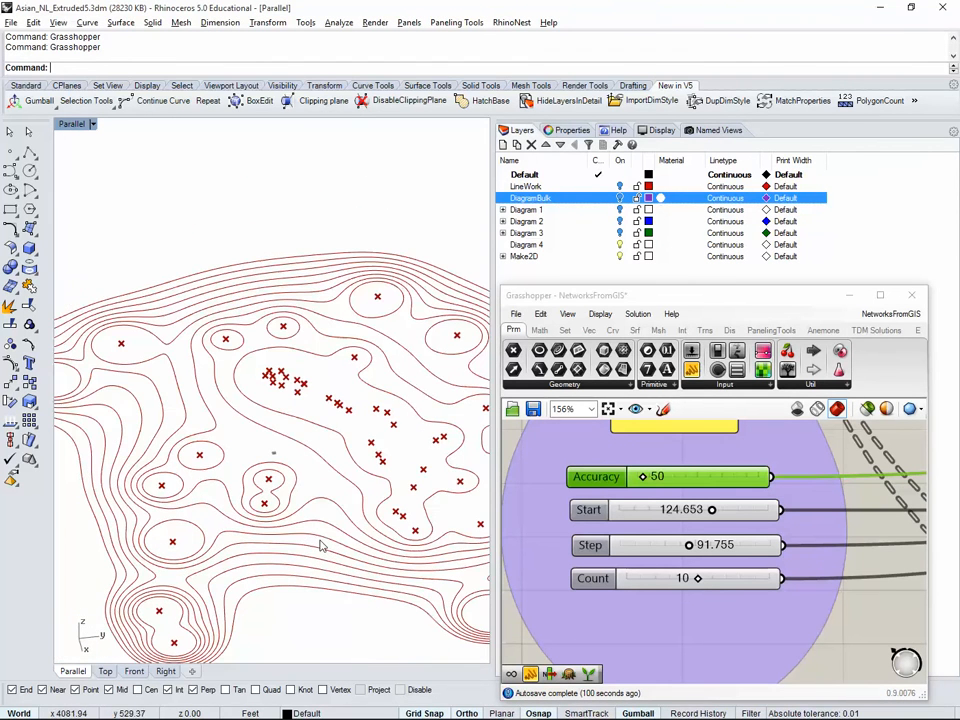
Step: Deselect the Accuracy slider and lower the Start slider to about 76.8
right_drag(791, 627, 711, 602)
scroll(660, 585, down, 3)
scroll(592, 535, up, 5)
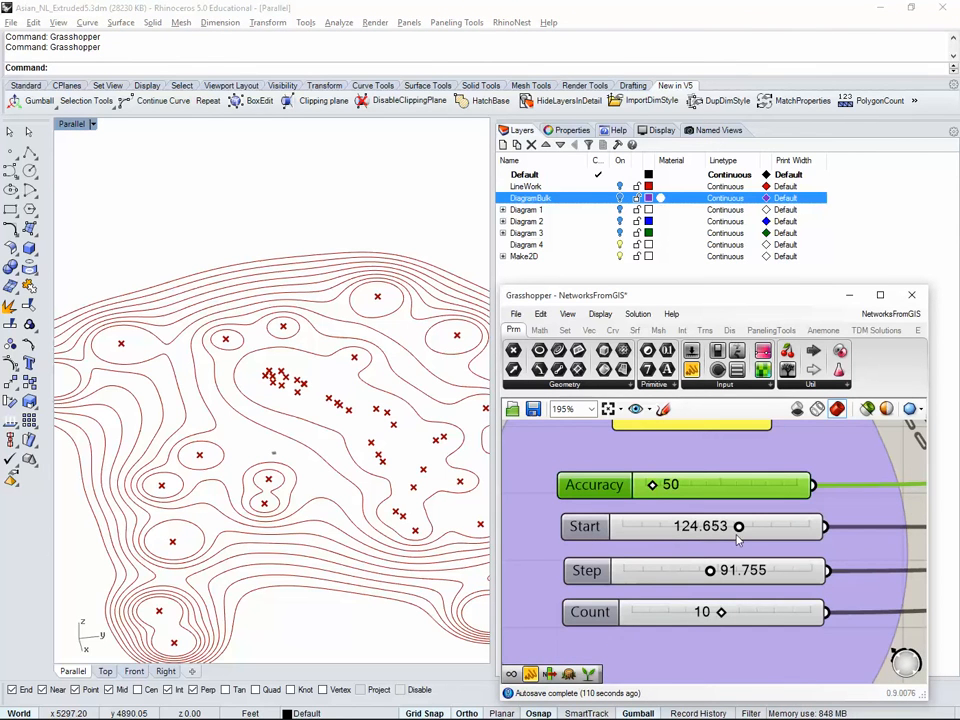
right_drag(608, 576, 609, 560)
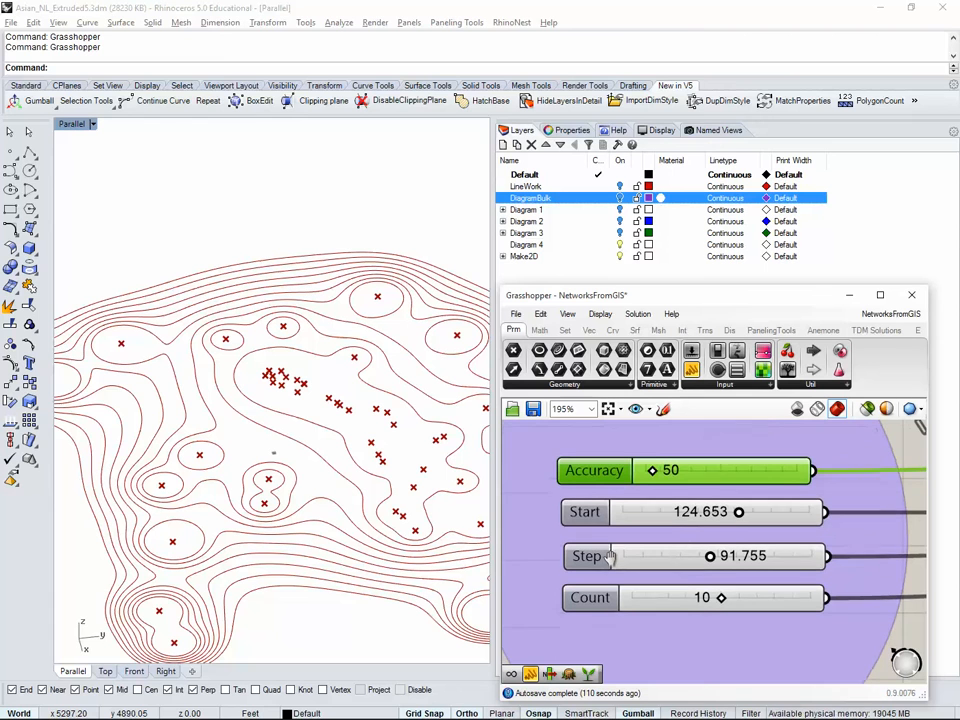
click(906, 631)
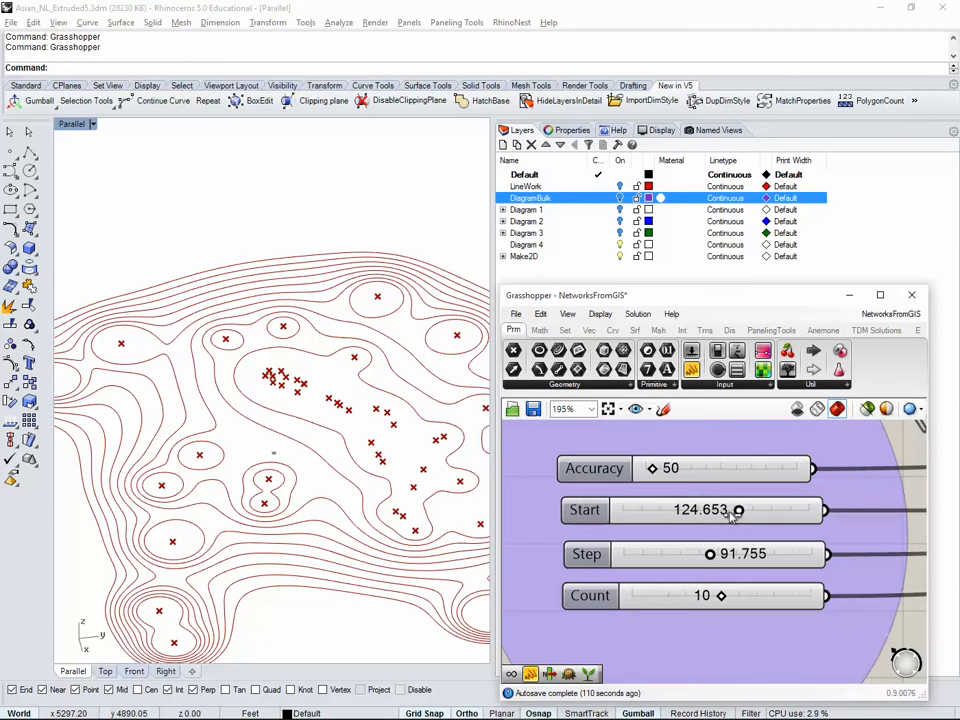
drag(738, 511, 693, 519)
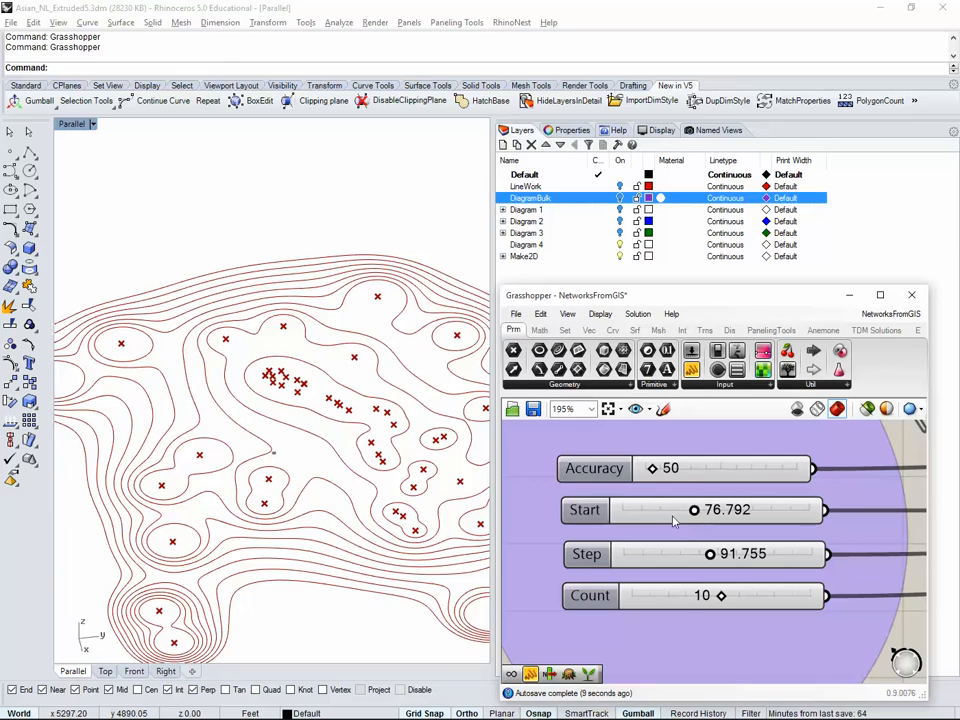
Step: Try Start values of 50 and 20 to tighten the innermost isocurves around the points
double_click(669, 513)
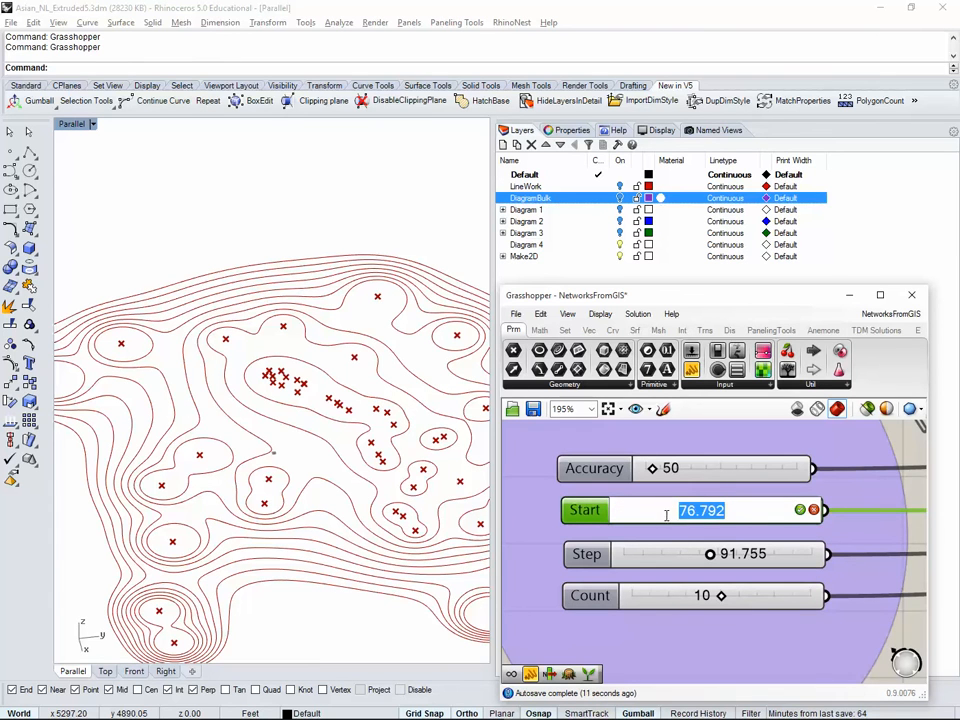
text(50)
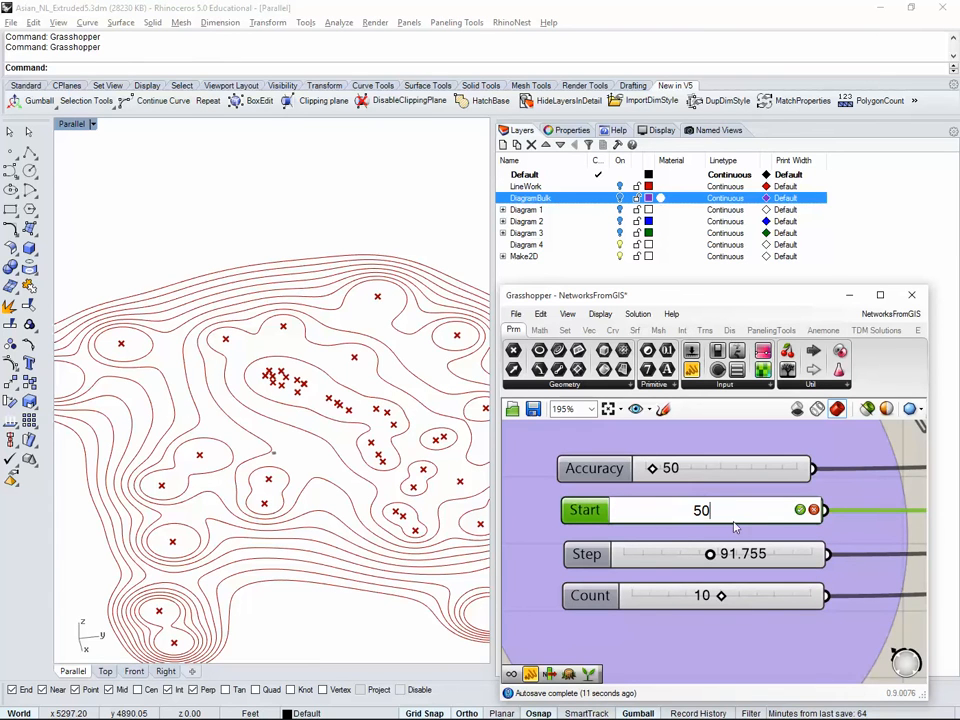
click(800, 511)
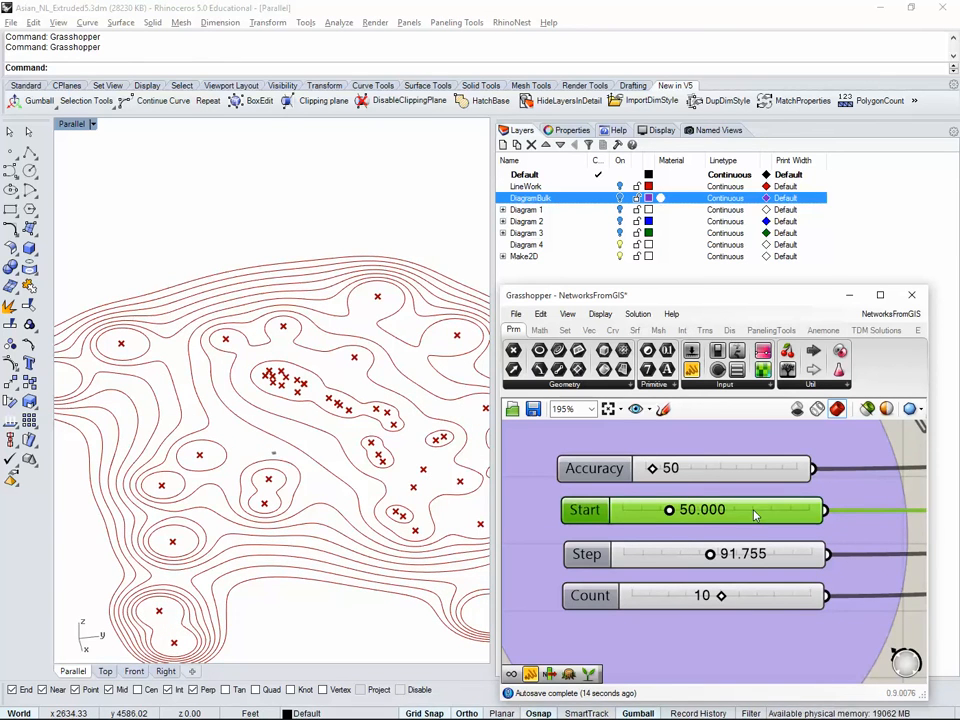
double_click(755, 515)
text(20)
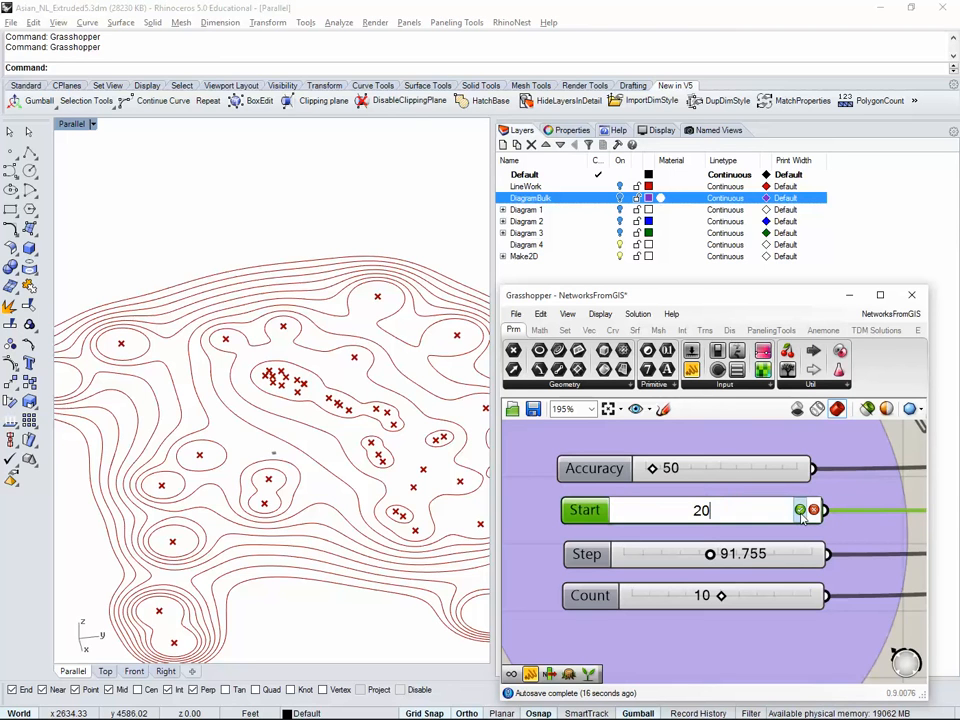
click(800, 511)
Step: Try a Start value of 200 and inspect the resulting isocurves around the points
double_click(748, 510)
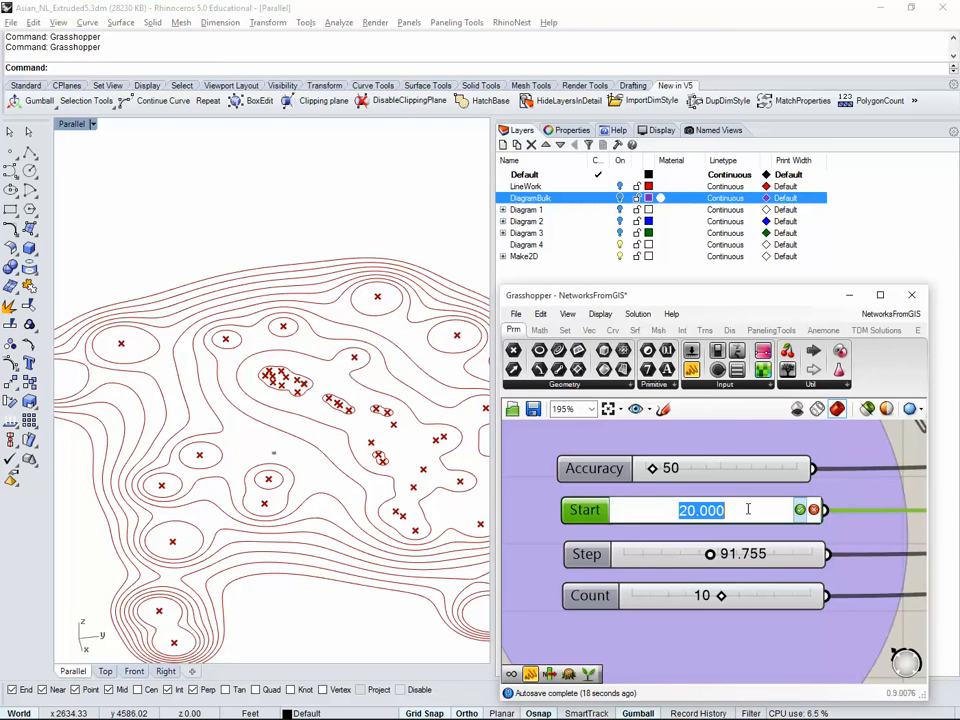
text(200)
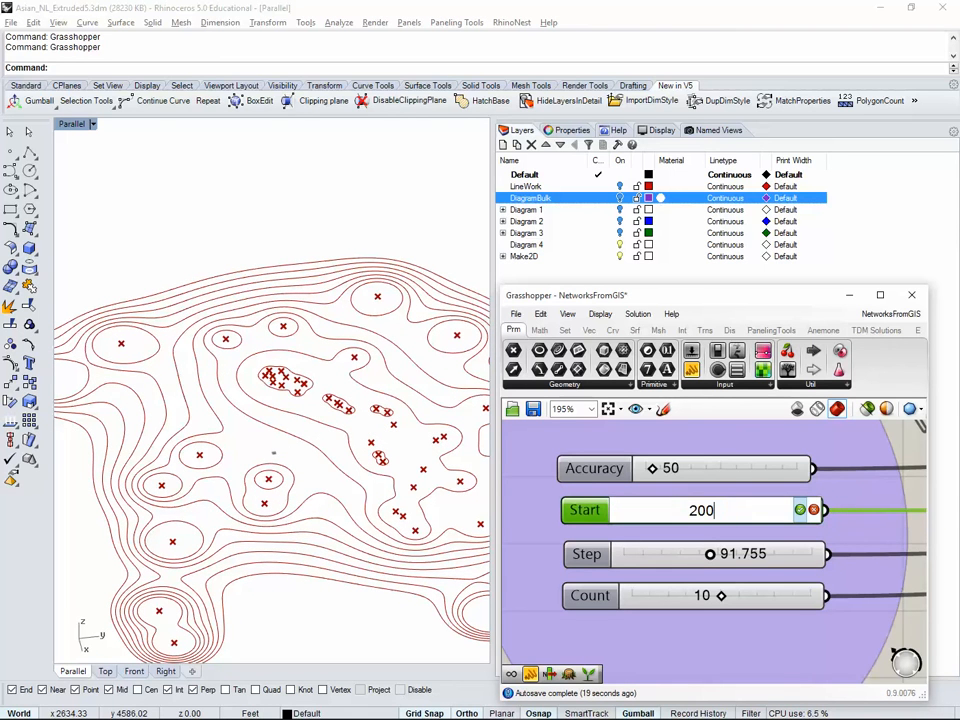
key(Return)
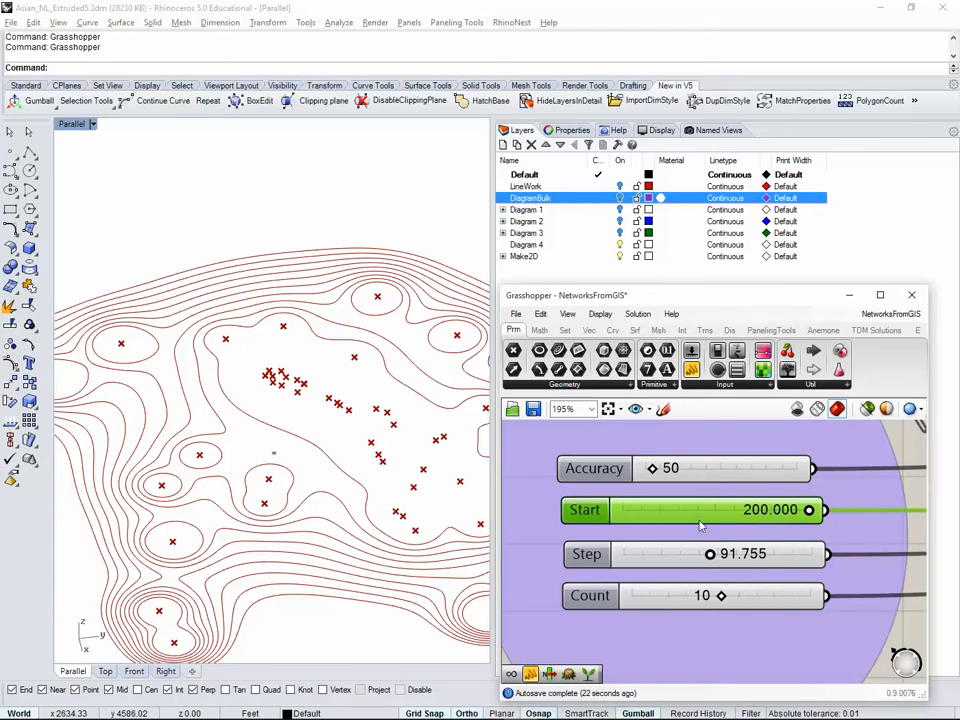
scroll(343, 557, down, 3)
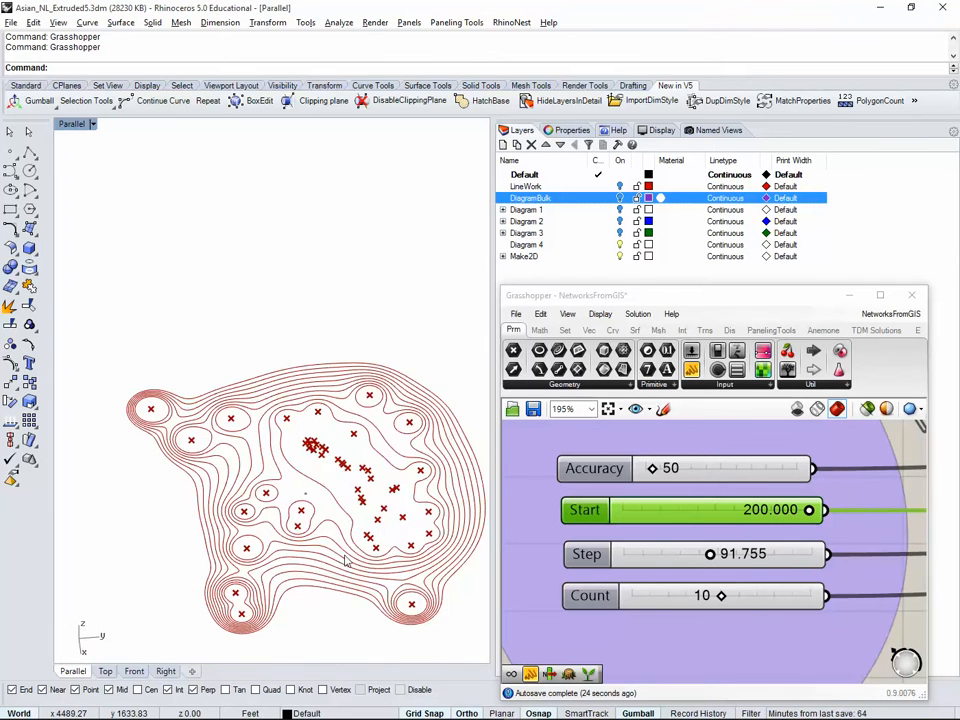
scroll(345, 562, up, 1)
right_drag(345, 562, 383, 455)
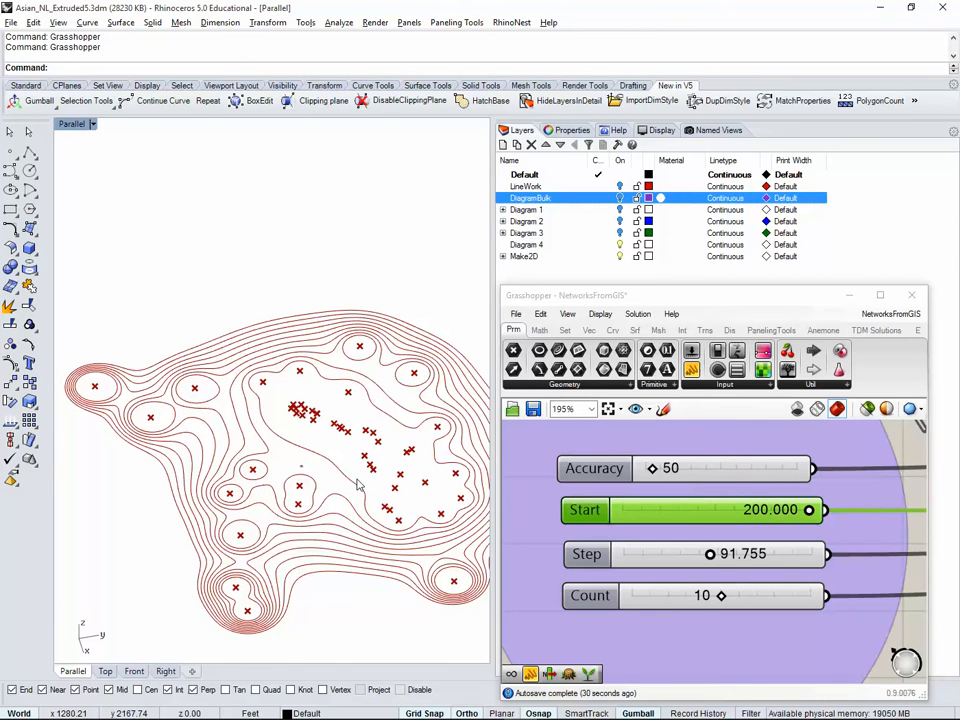
right_drag(362, 490, 368, 477)
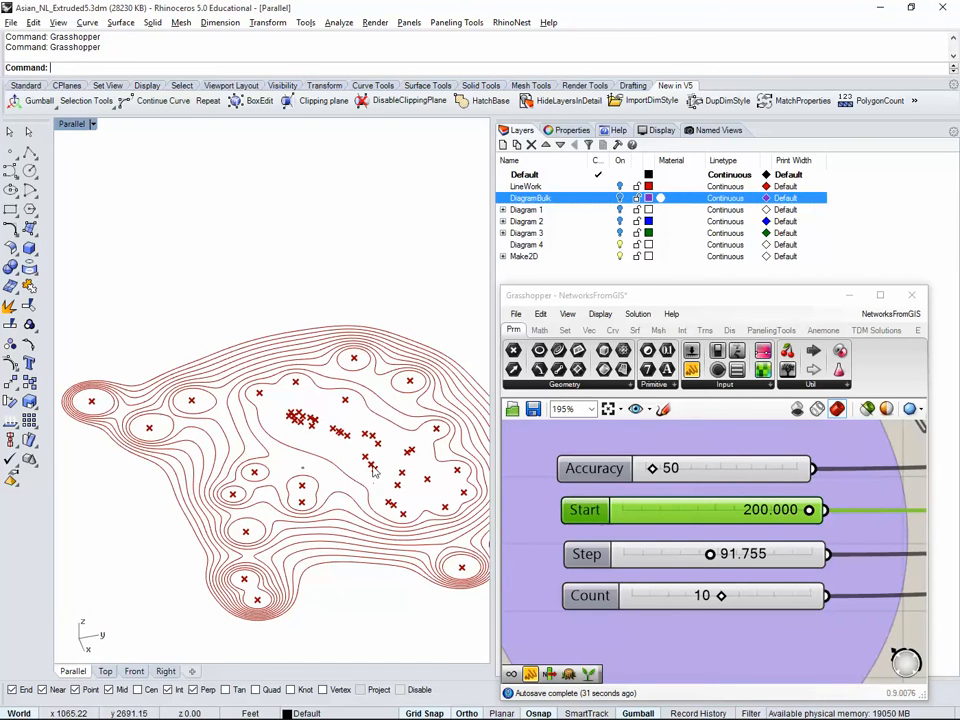
Step: Set the Start slider of the isocurves to 150
double_click(717, 512)
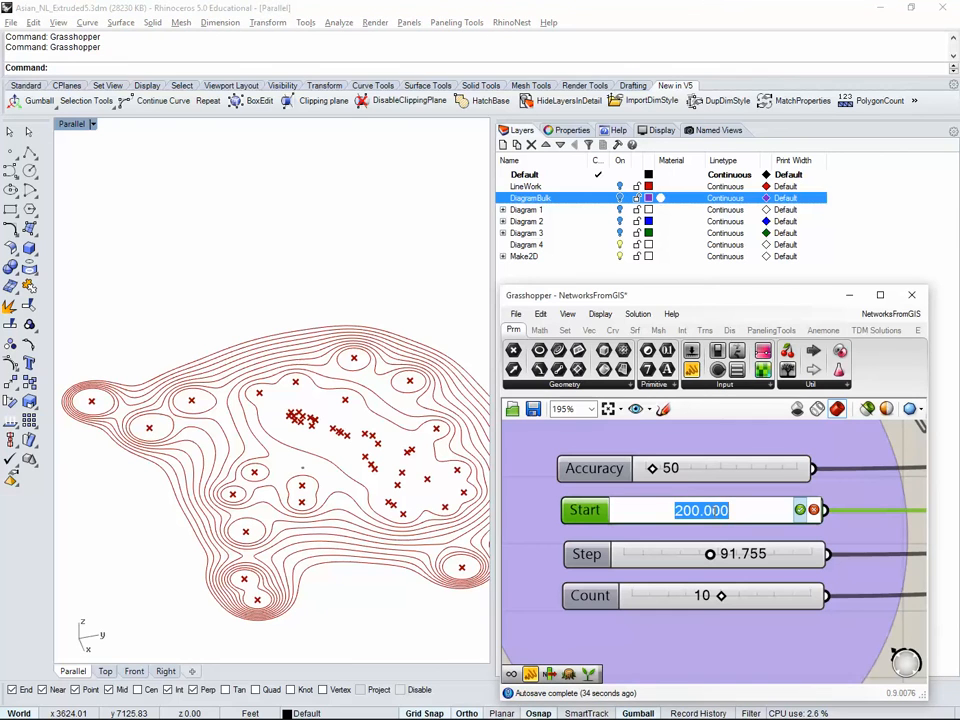
text(150)
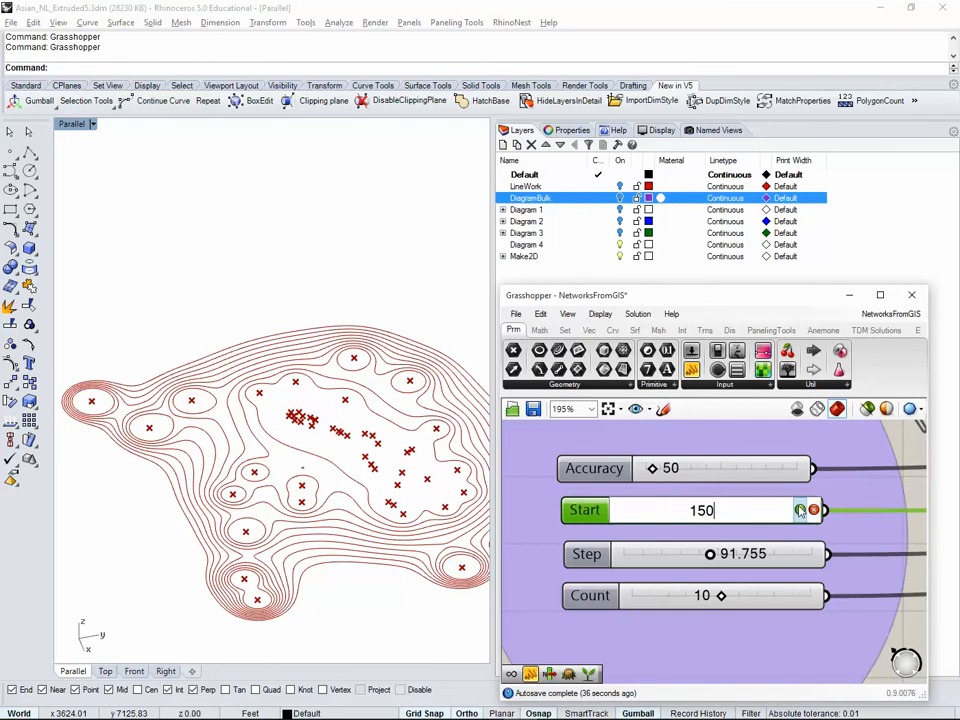
key(Return)
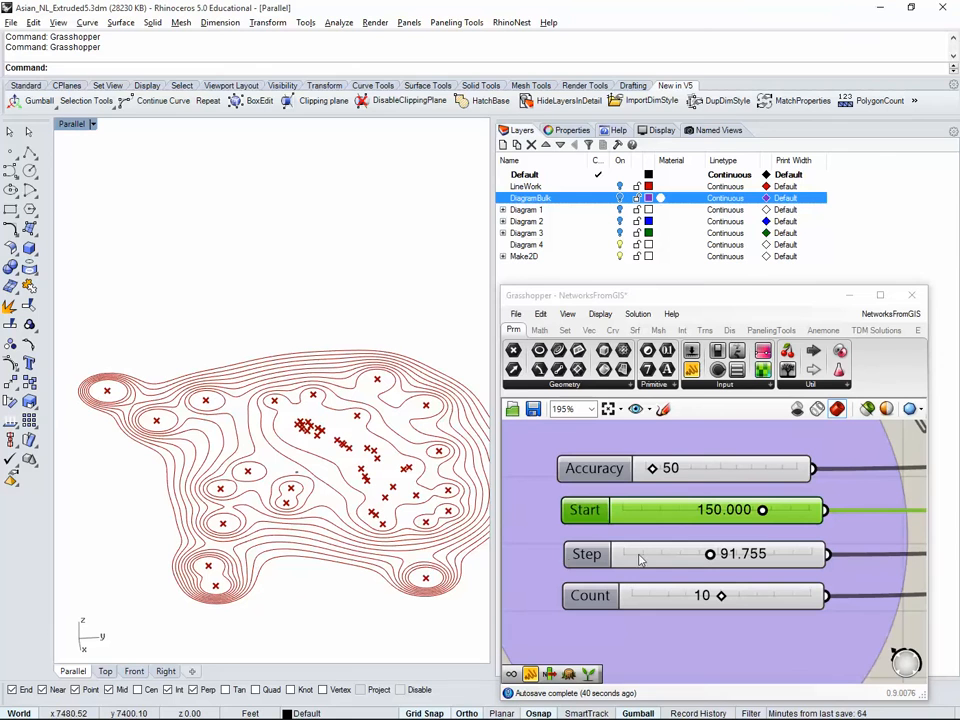
Step: Check the numeric domain in the Start slider's settings and cancel without changing anything
double_click(581, 510)
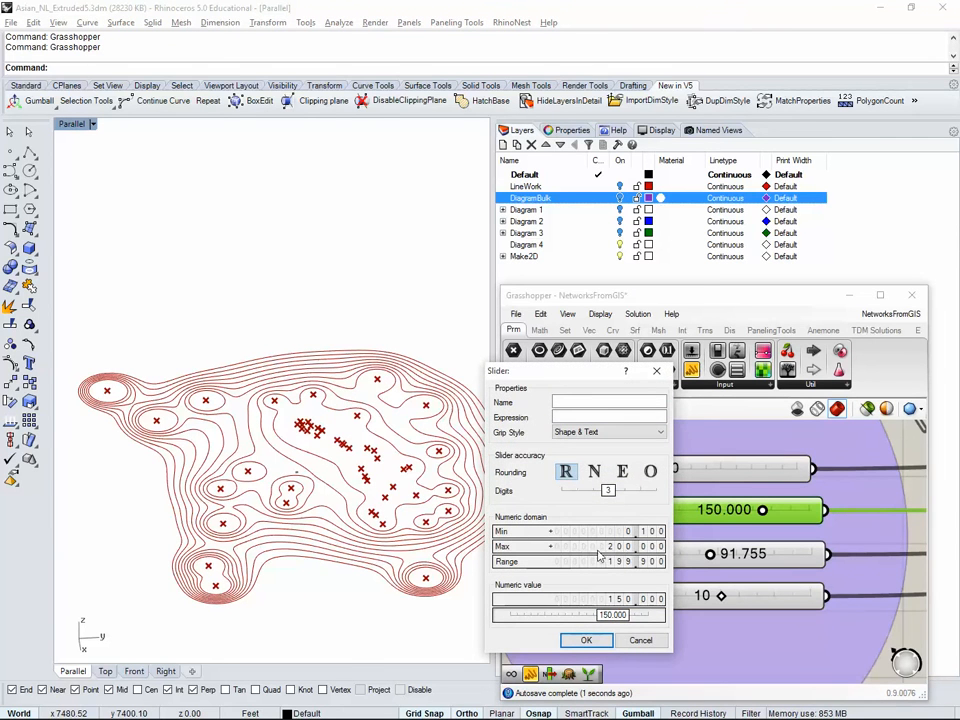
click(640, 640)
right_drag(690, 620, 689, 580)
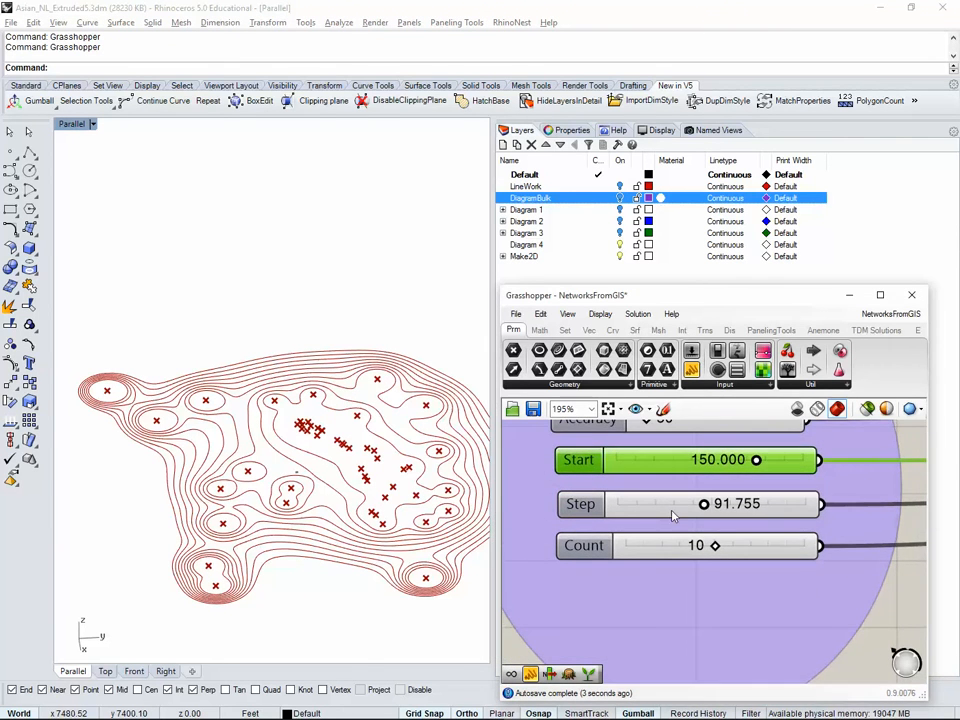
Step: Try a Step value of 20 to pack the isocurves closely around the points
scroll(705, 512, up, 1)
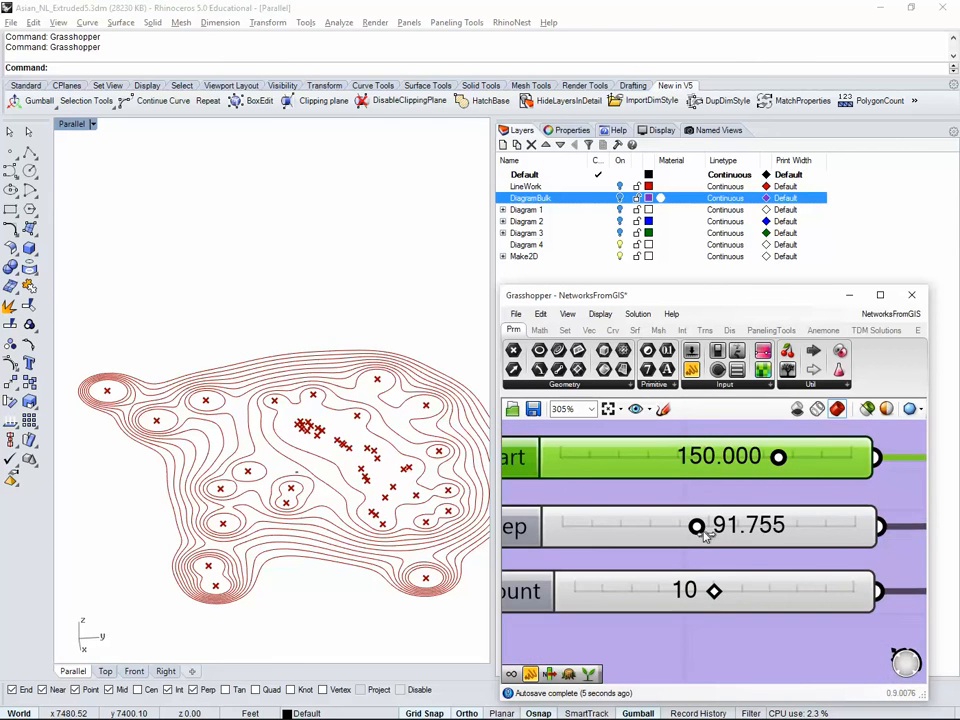
scroll(822, 570, down, 4)
right_drag(822, 570, 700, 548)
scroll(728, 557, up, 4)
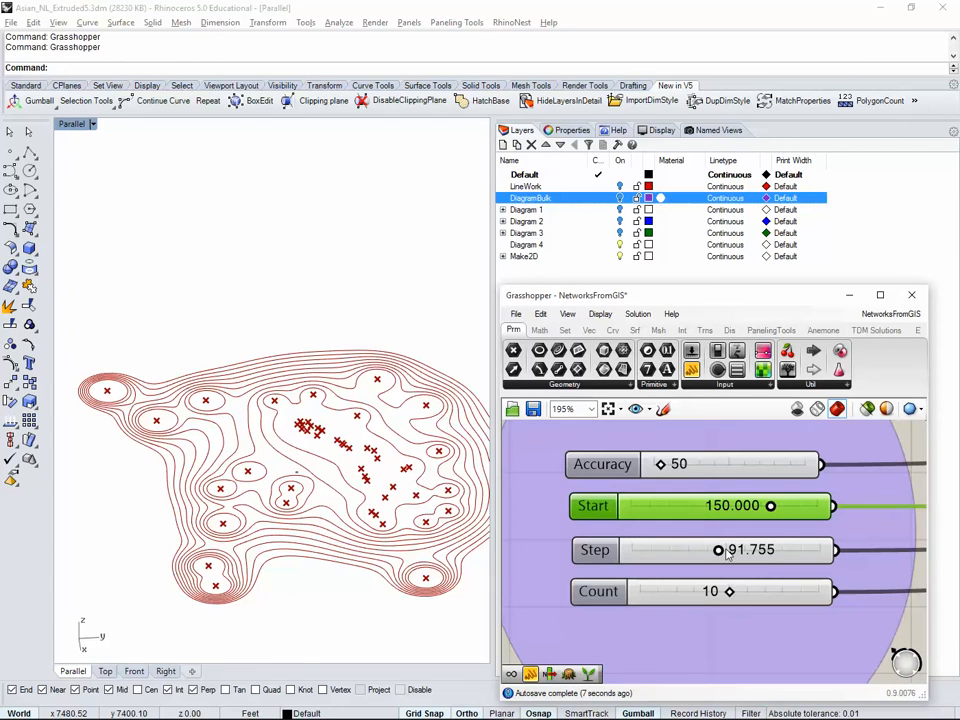
click(769, 552)
double_click(769, 551)
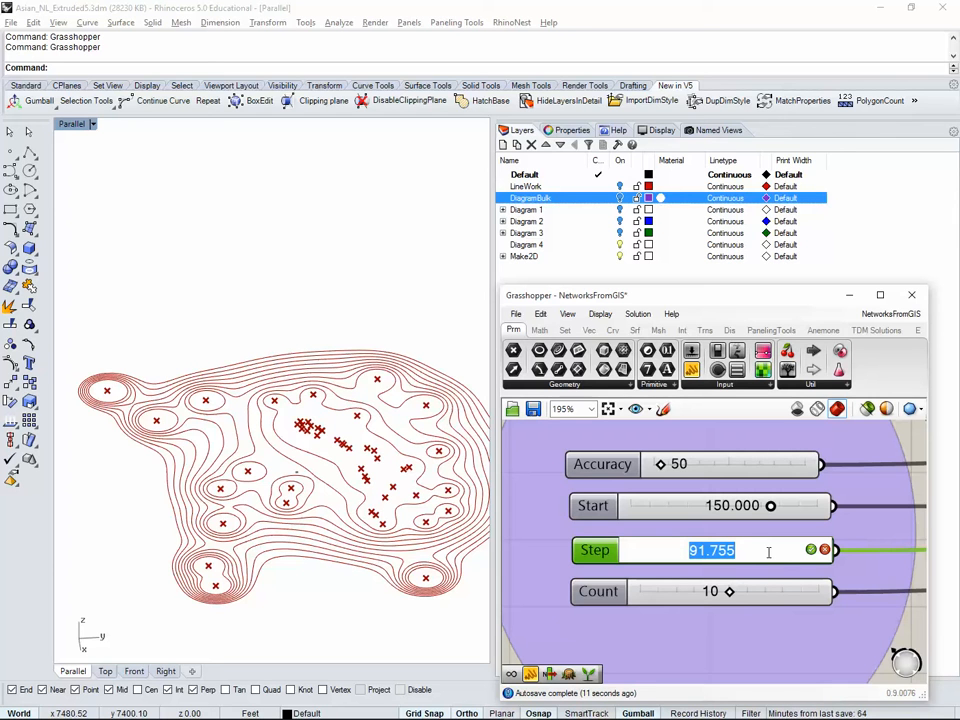
text(20)
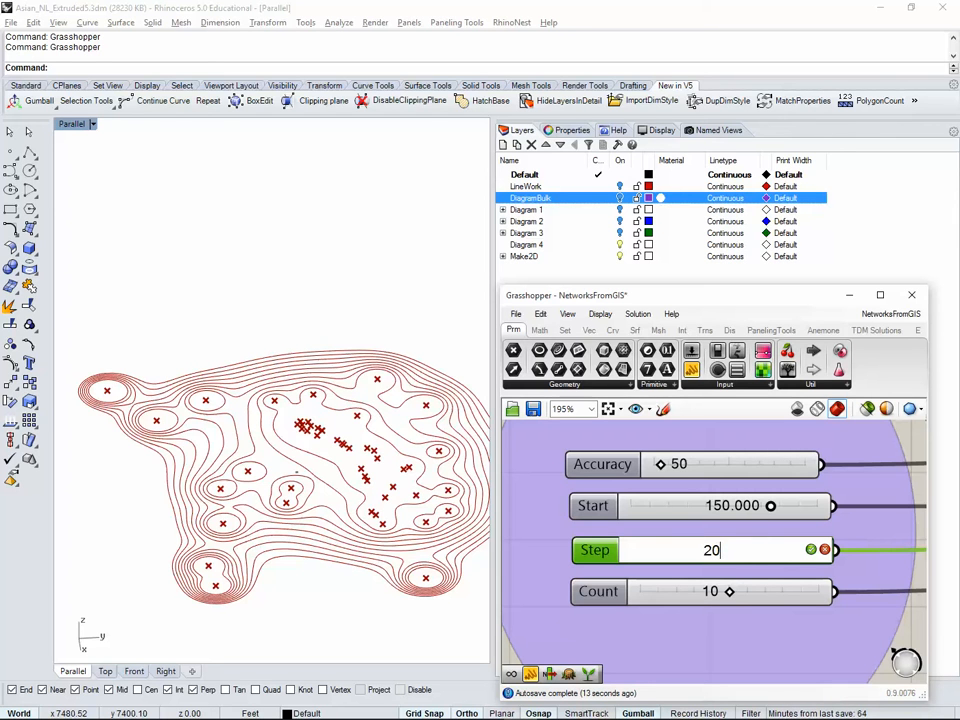
key(Return)
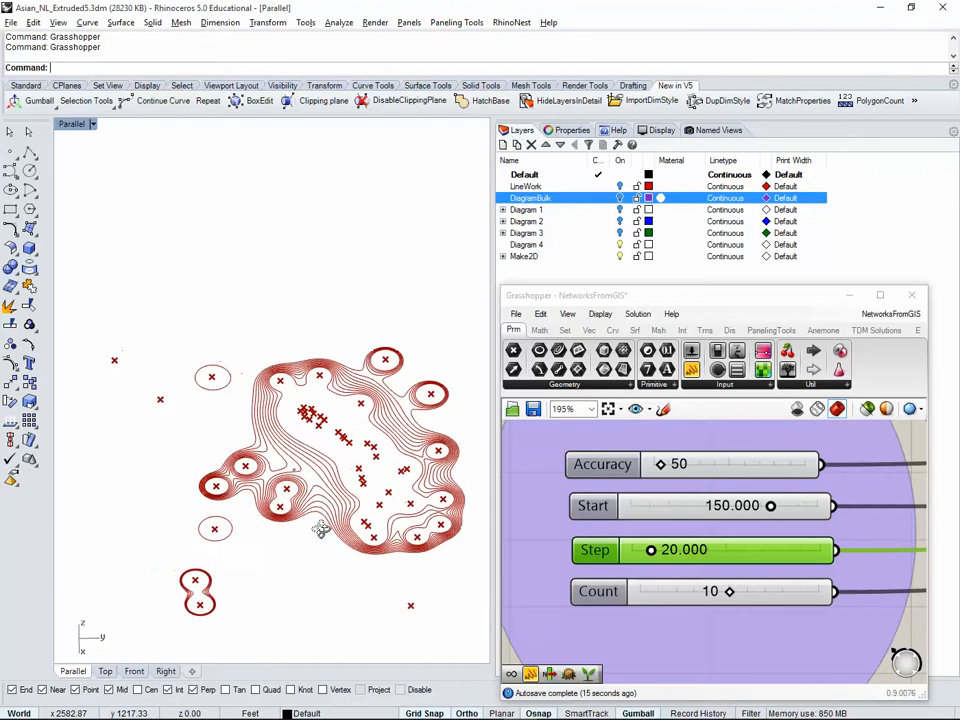
Step: Try a Step value of 100 to spread the isocurves farther apart
click(739, 547)
double_click(739, 547)
text(1)
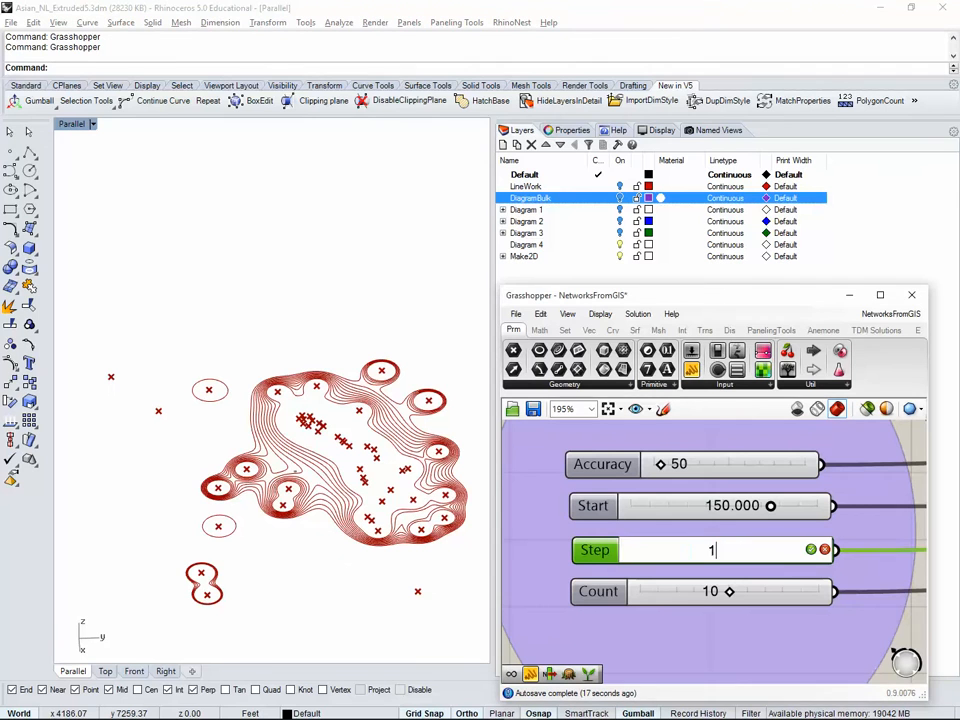
text(50.0)
key(Return)
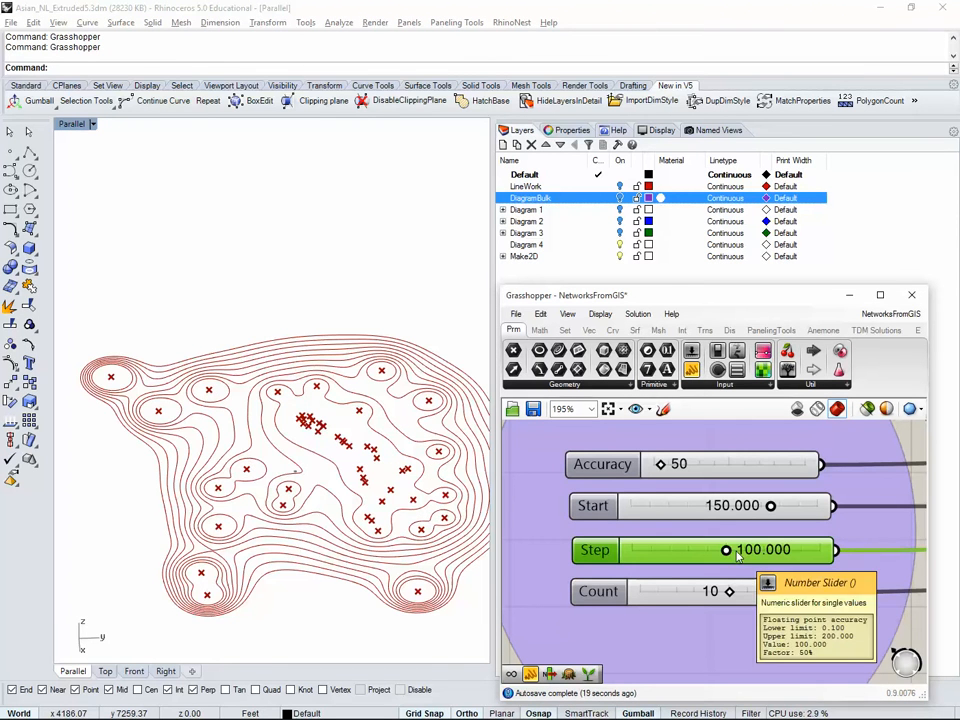
Step: Try a Step value of 200 and inspect the overall extent of the isocurves
double_click(763, 550)
text(20)
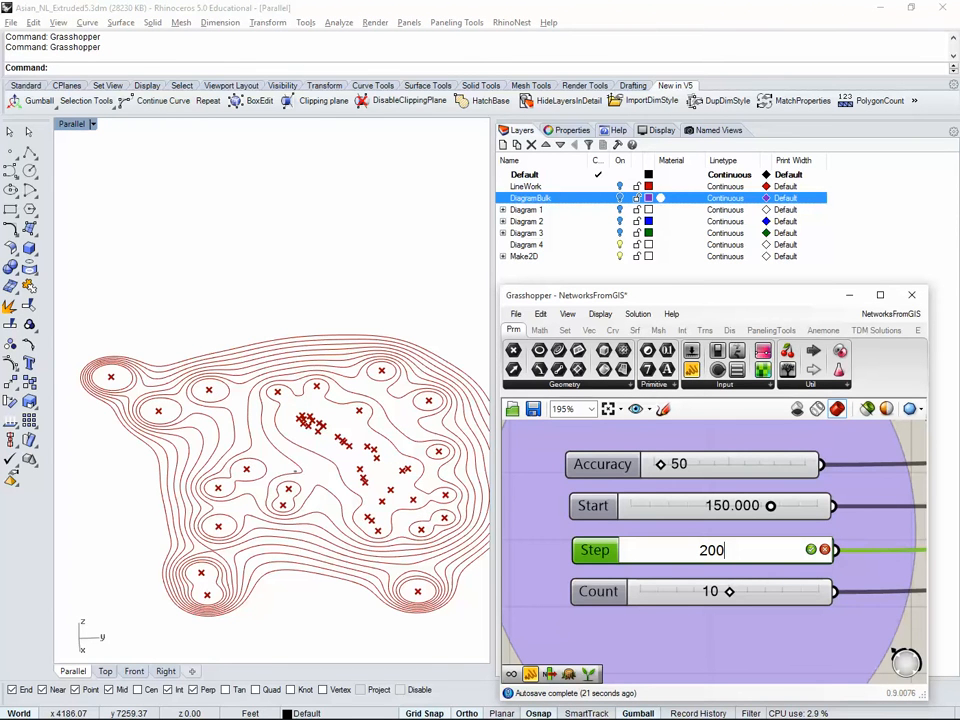
text(0)
key(Return)
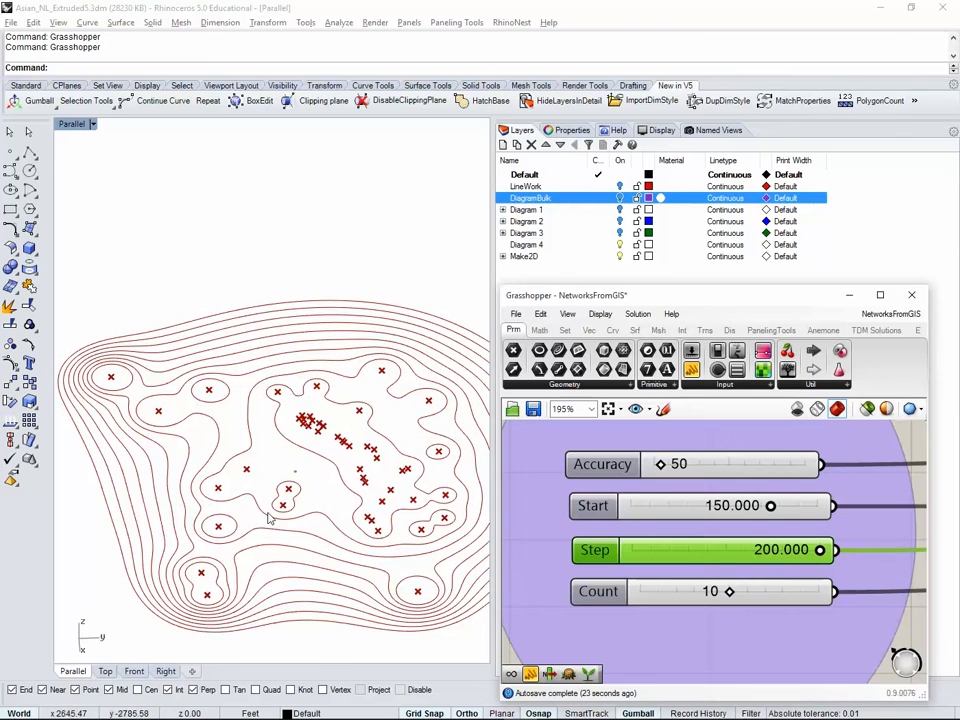
scroll(298, 525, down, 3)
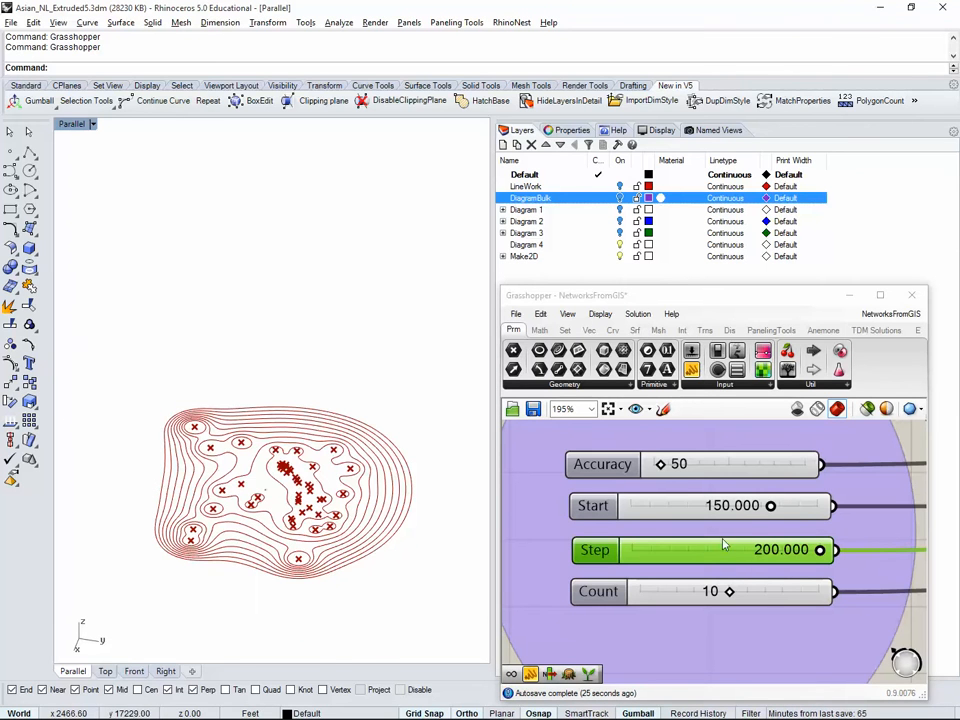
right_drag(258, 555, 364, 566)
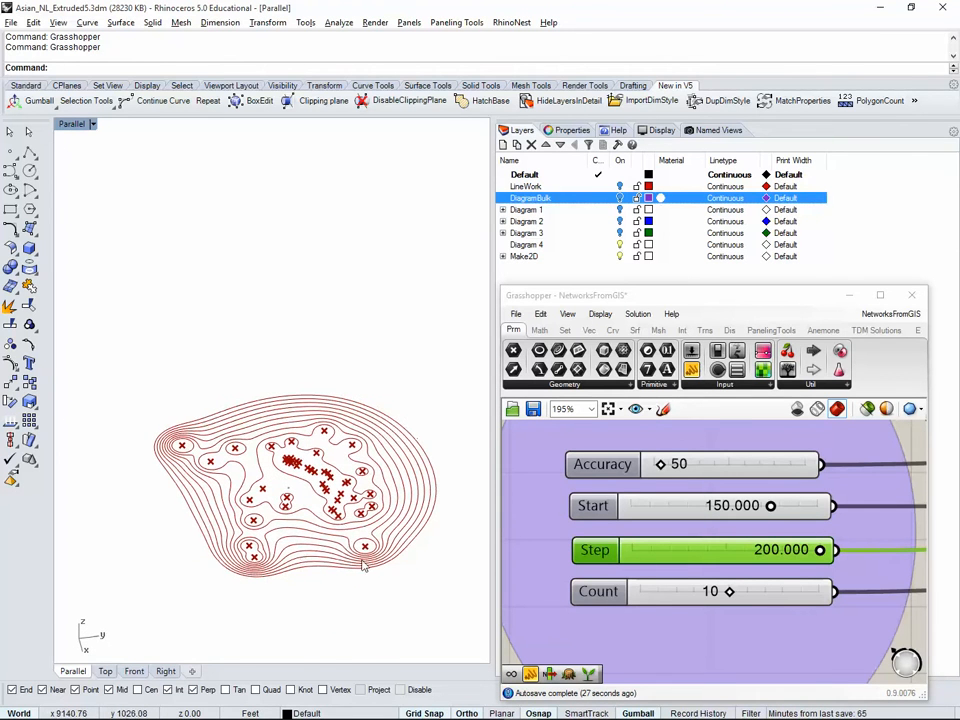
Step: Try a Step value of 150 and view the isocurves from another angle
double_click(729, 553)
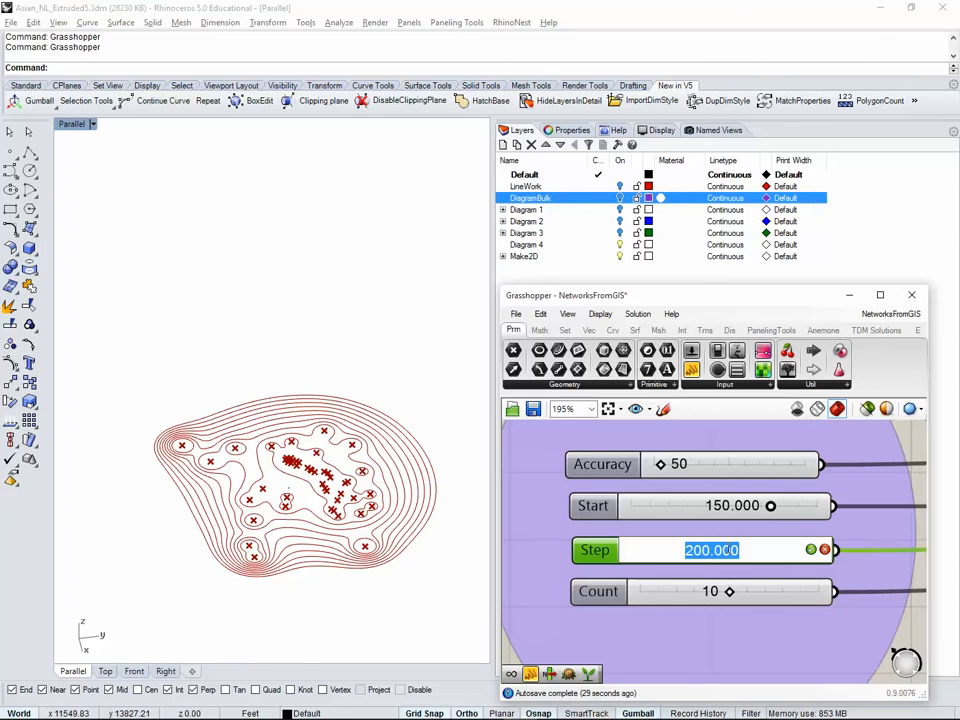
text(150)
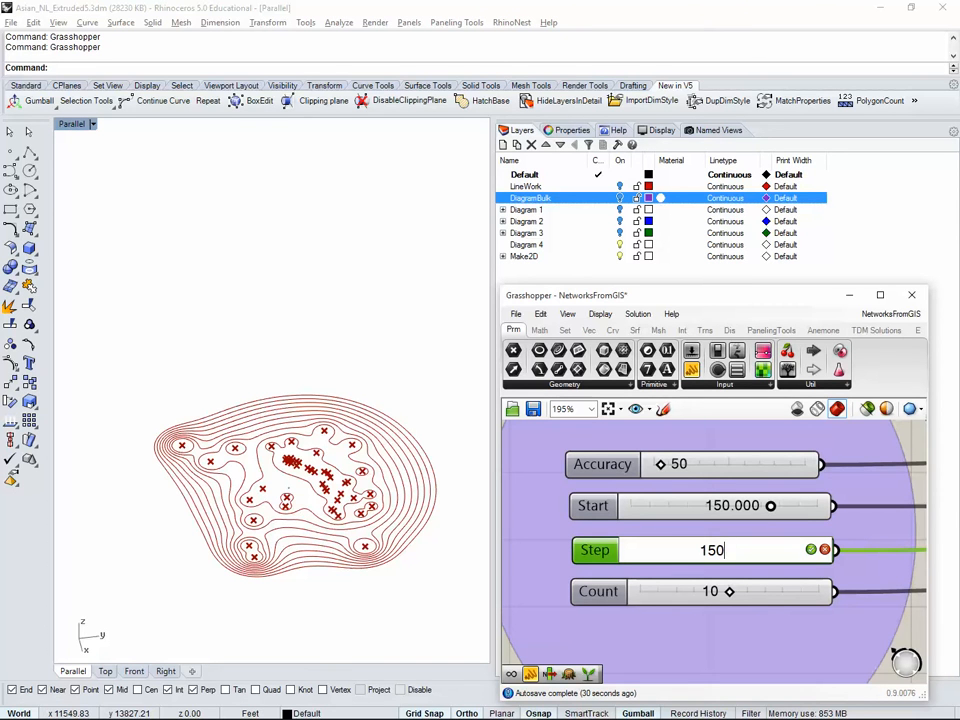
key(Return)
right_drag(64, 583, 335, 580)
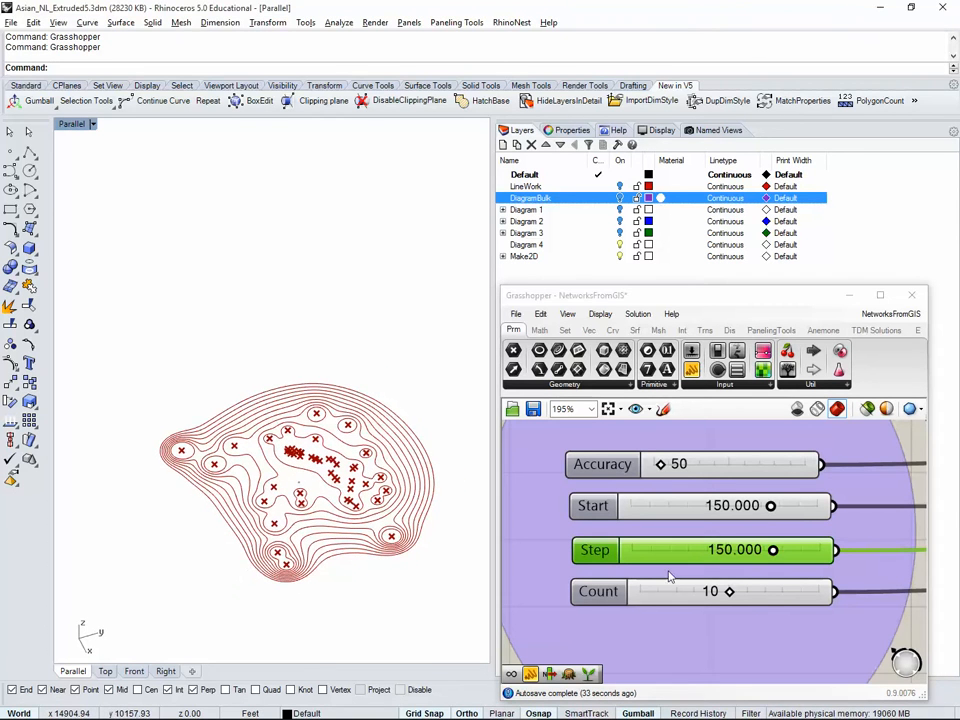
Step: Set the Step slider of the isocurves to 100 and inspect the spacing of the curves up close
click(690, 553)
double_click(690, 551)
text(100)
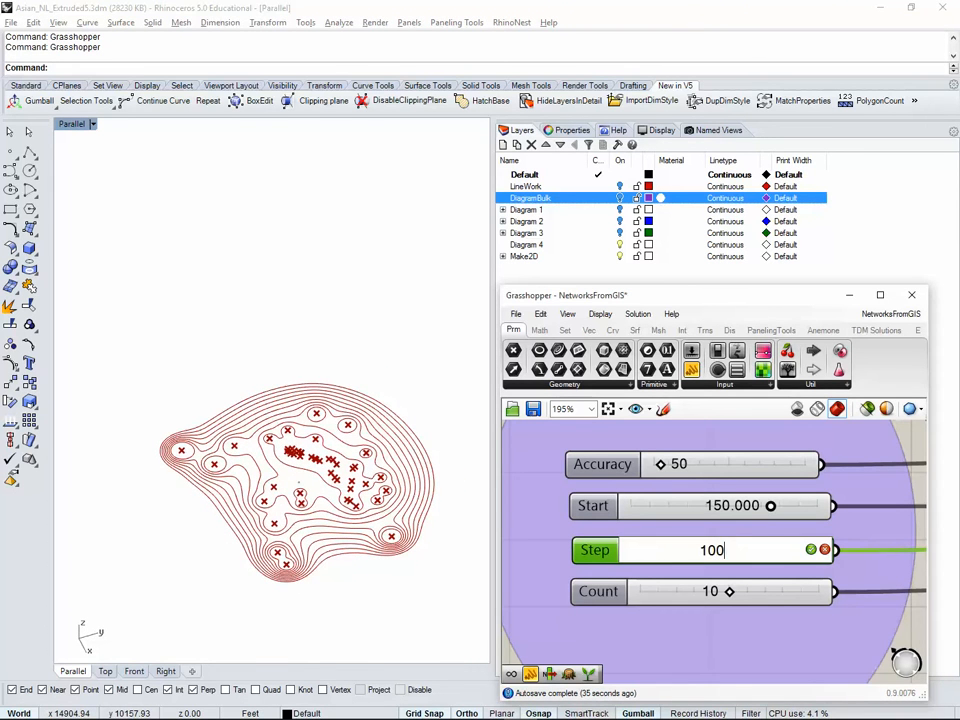
key(Return)
right_drag(352, 530, 341, 562)
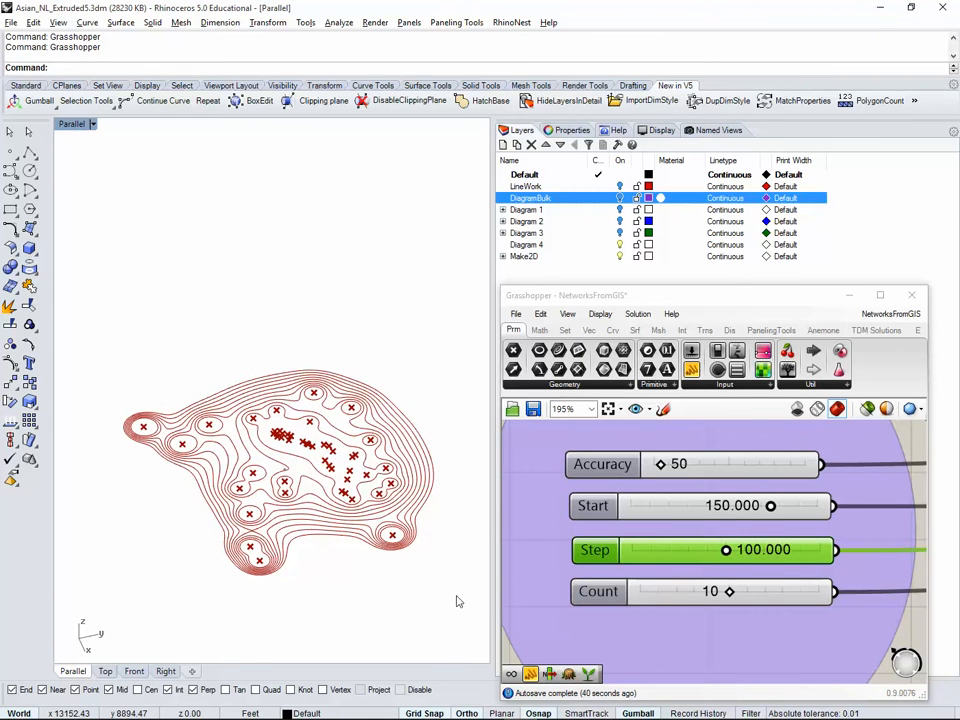
scroll(311, 566, up, 5)
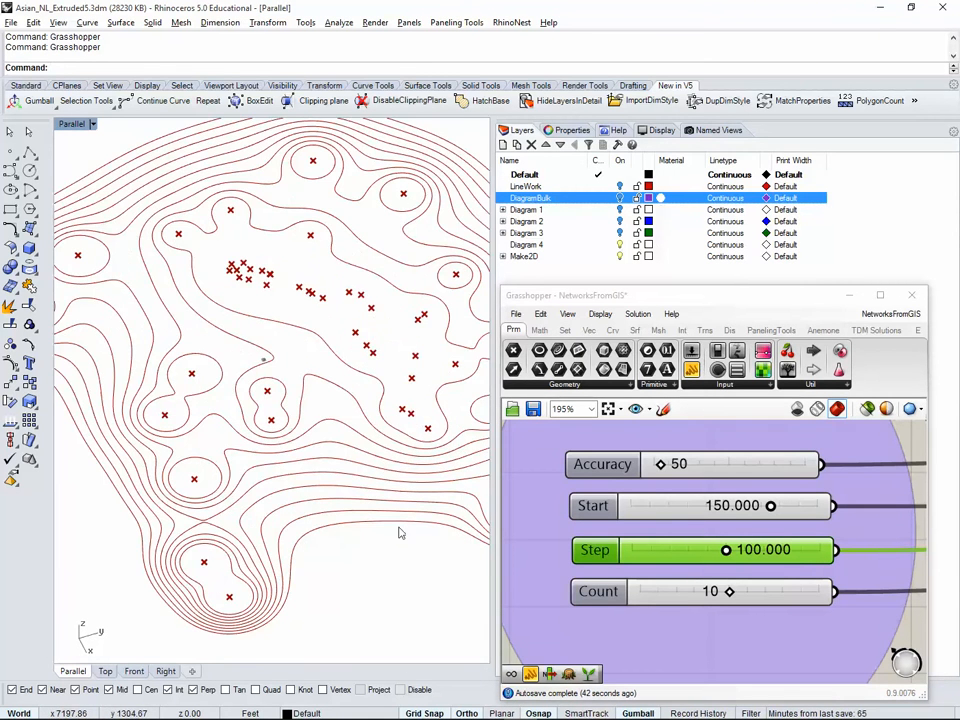
right_drag(307, 518, 366, 530)
mouse_move(389, 594)
right_down()
mouse_move(386, 576)
mouse_move(326, 561)
right_up()
scroll(385, 575, down, 4)
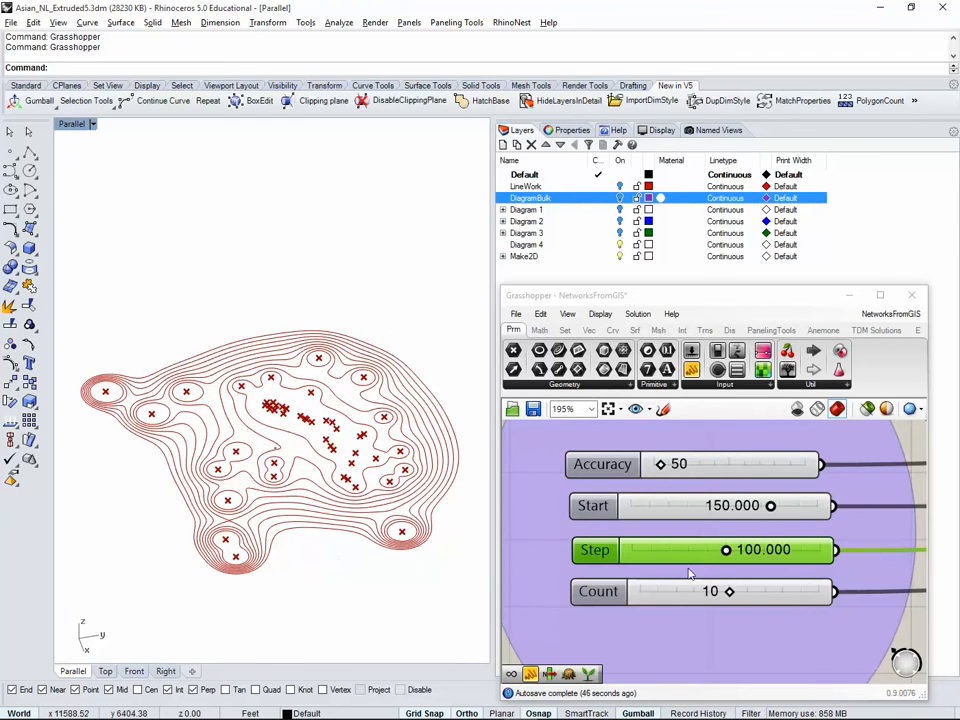
Step: Try Count values of 5 and 20 to compare fewer and more isocurves
double_click(757, 594)
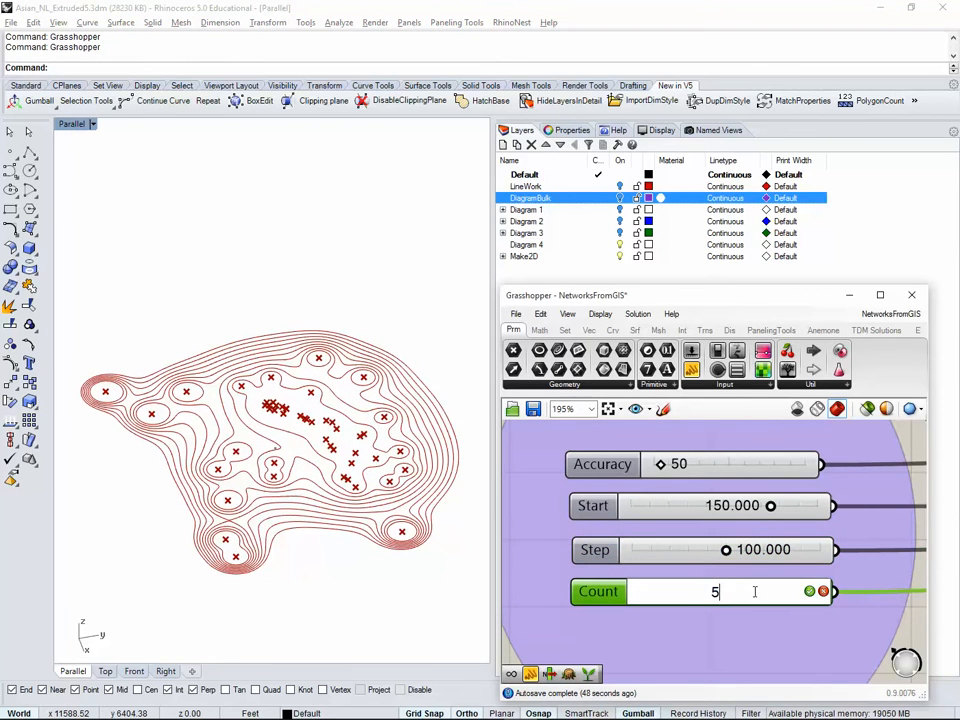
click(810, 592)
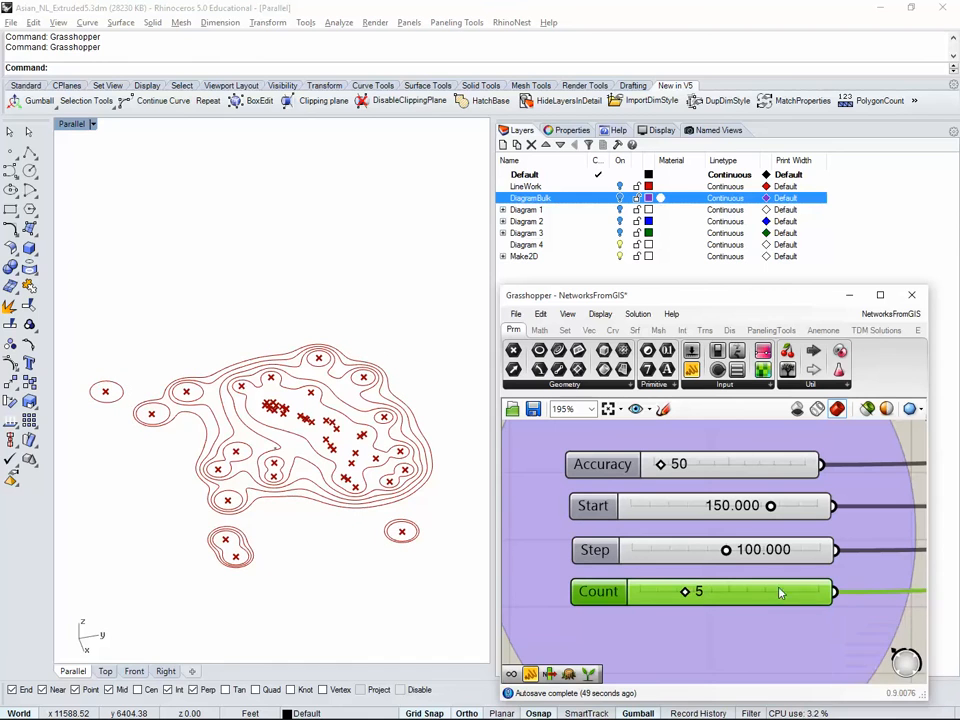
double_click(771, 594)
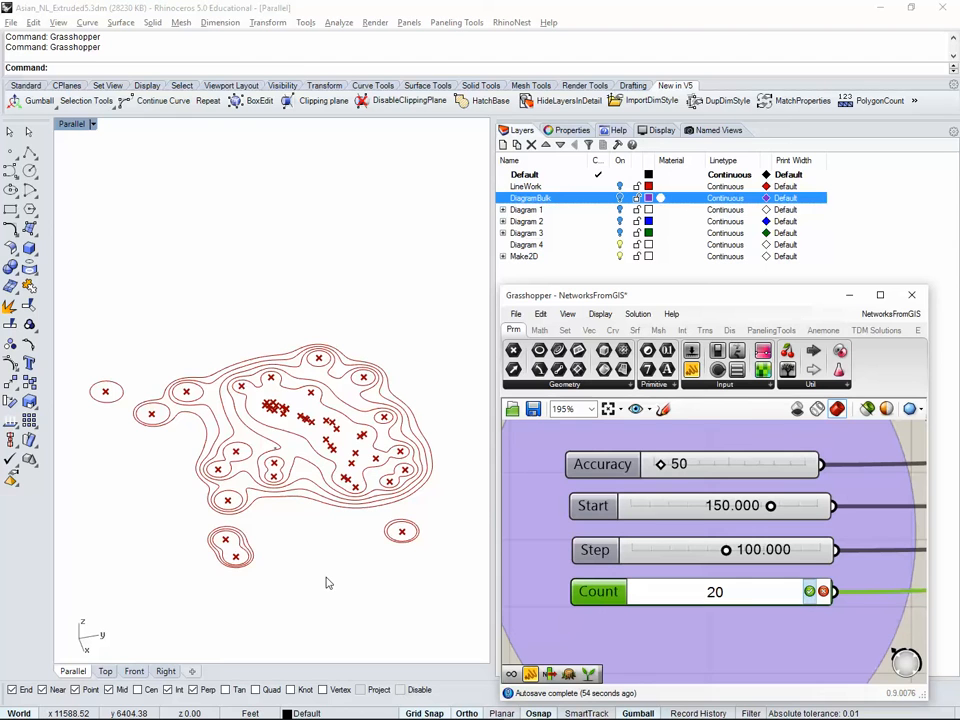
key(Return)
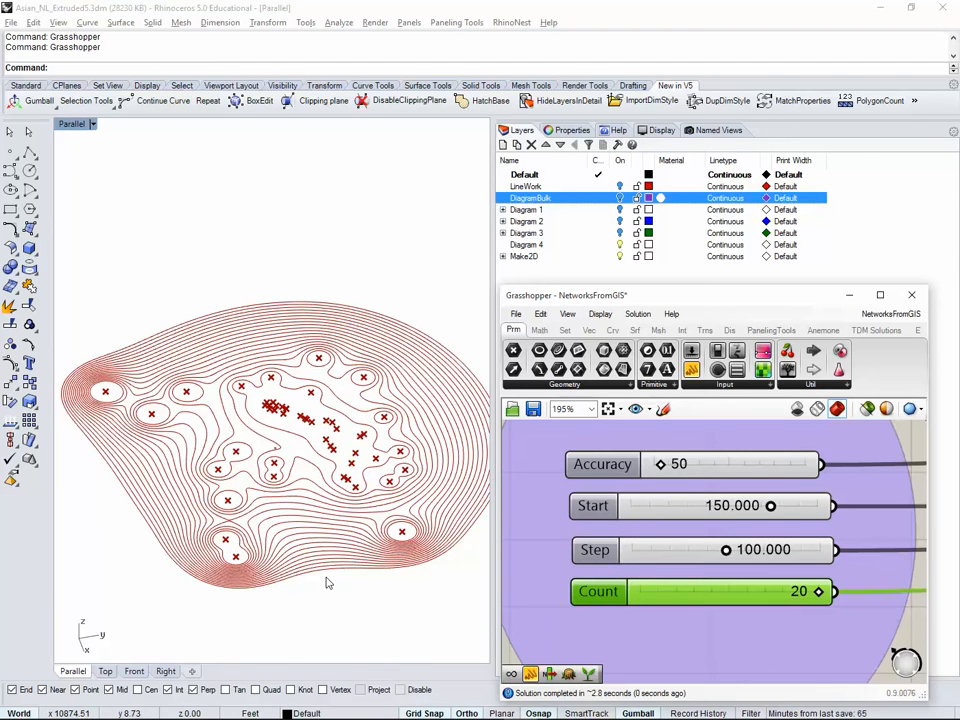
Step: Set the Count slider of the isocurves to 10 and check the curves from different angles
double_click(744, 592)
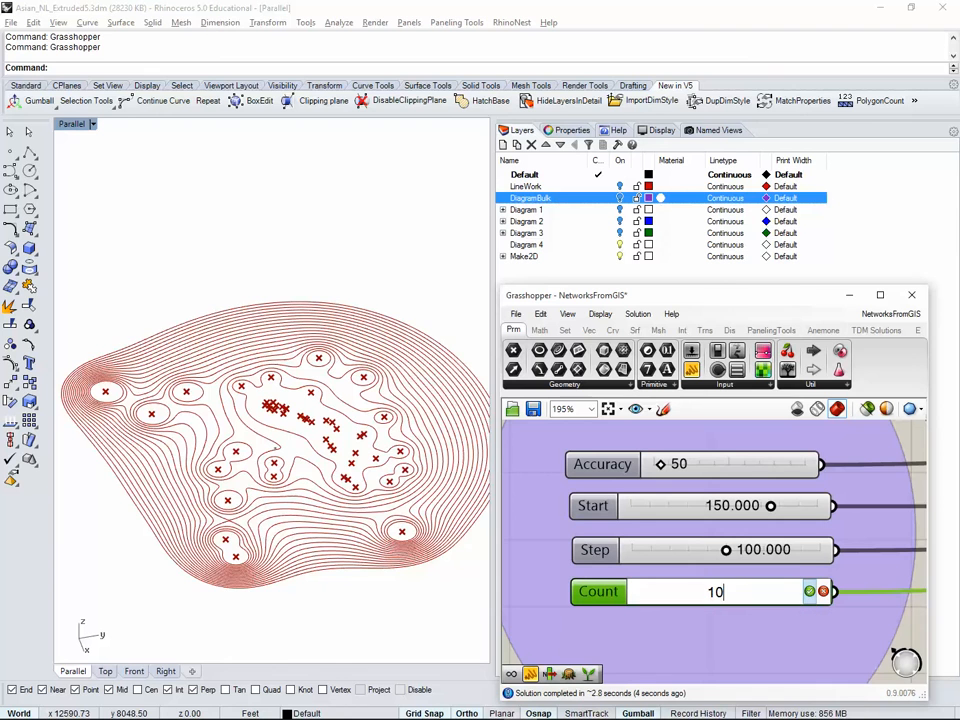
text(10)
key(Return)
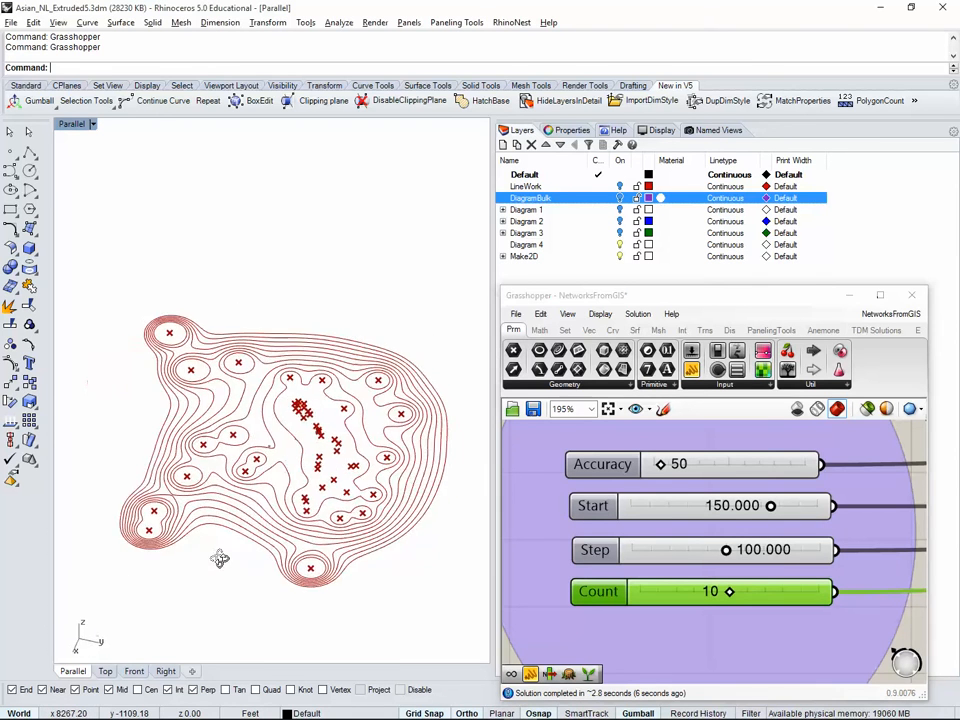
right_drag(246, 559, 375, 535)
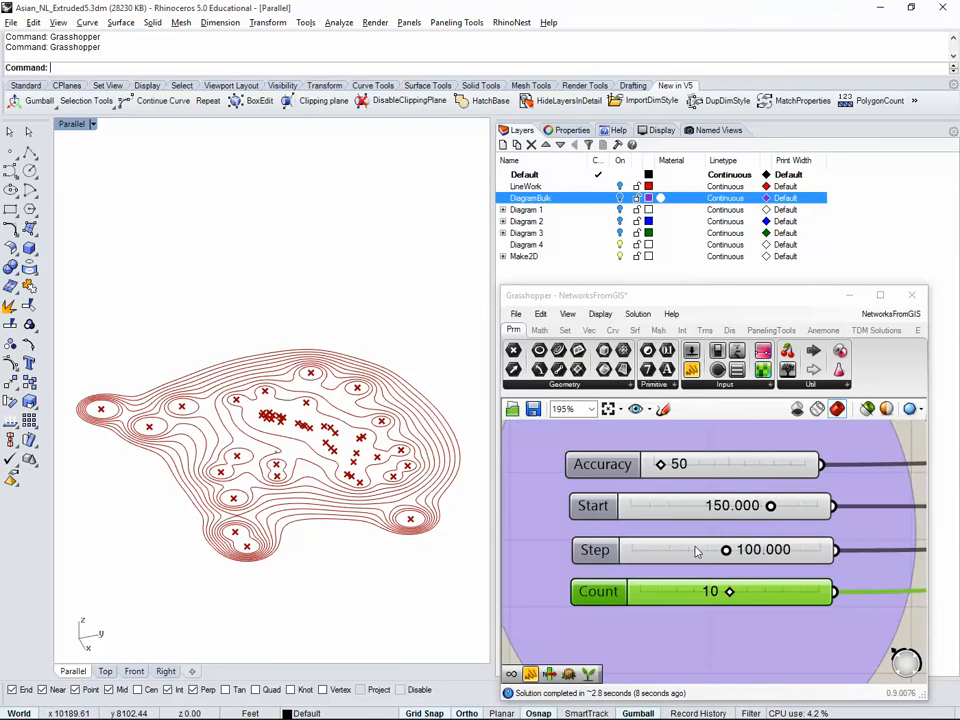
Step: Examine the components fed by the MetaBall sliders and look closely at the isocurves and points in the model
scroll(742, 548, down, 5)
click(800, 505)
scroll(800, 505, down, 1)
right_drag(808, 518, 658, 527)
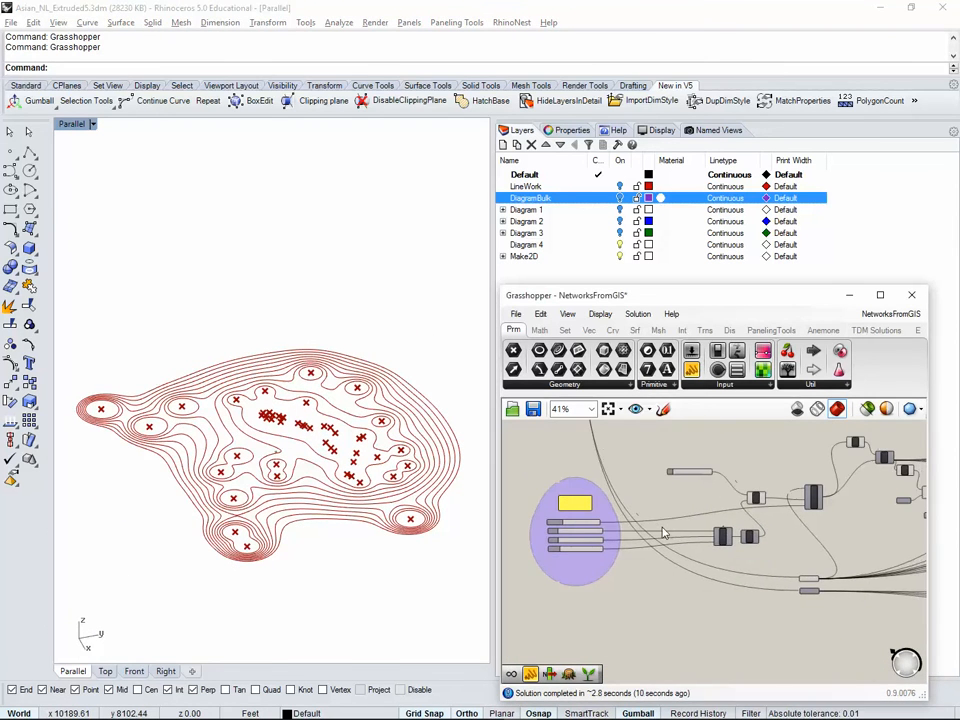
right_drag(768, 509, 628, 512)
right_drag(368, 408, 349, 471)
scroll(314, 431, up, 6)
scroll(262, 388, down, 6)
scroll(302, 424, up, 6)
scroll(293, 392, down, 4)
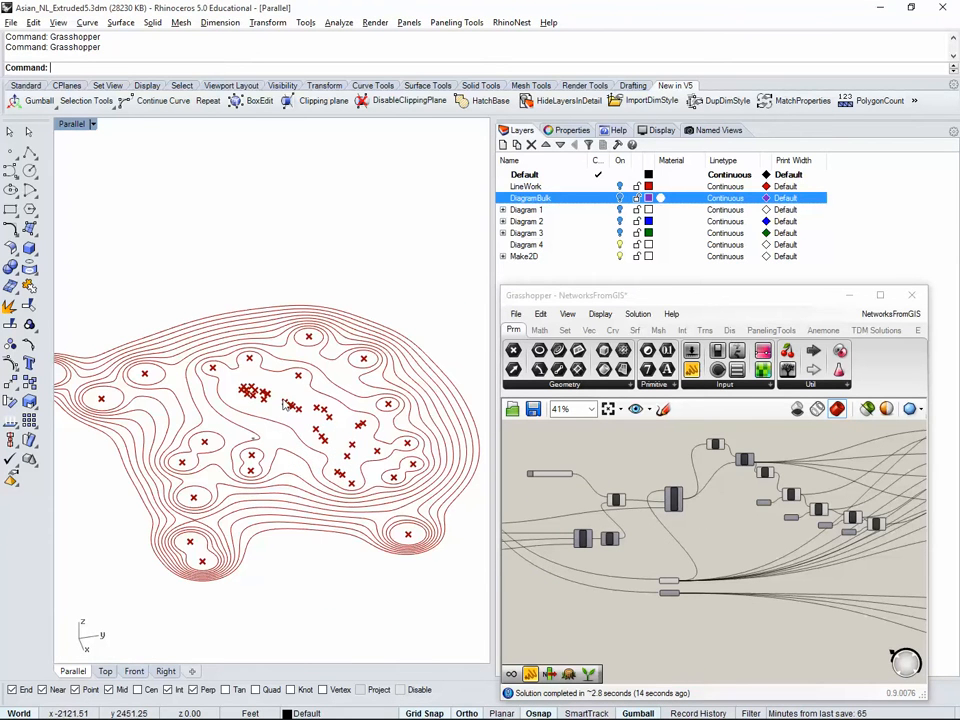
Step: Turn on the preview of the four Line components in the Network of Top Line Relationship group
click(697, 508)
scroll(615, 542, down, 4)
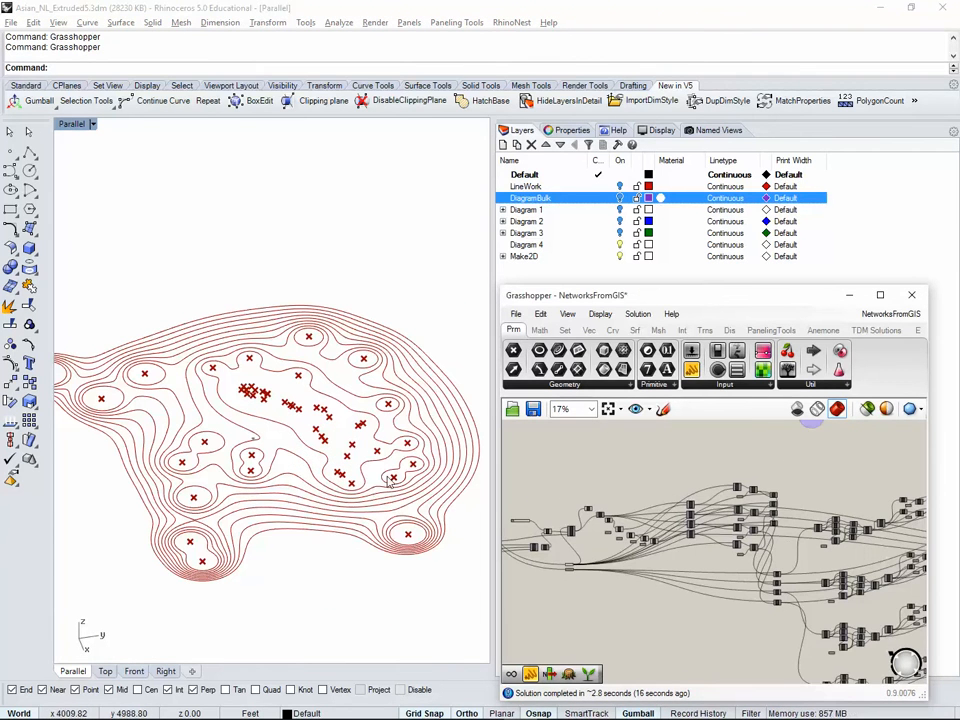
mouse_move(722, 595)
right_down()
mouse_move(685, 577)
mouse_move(602, 578)
right_up()
right_drag(789, 585, 577, 577)
scroll(757, 578, up, 5)
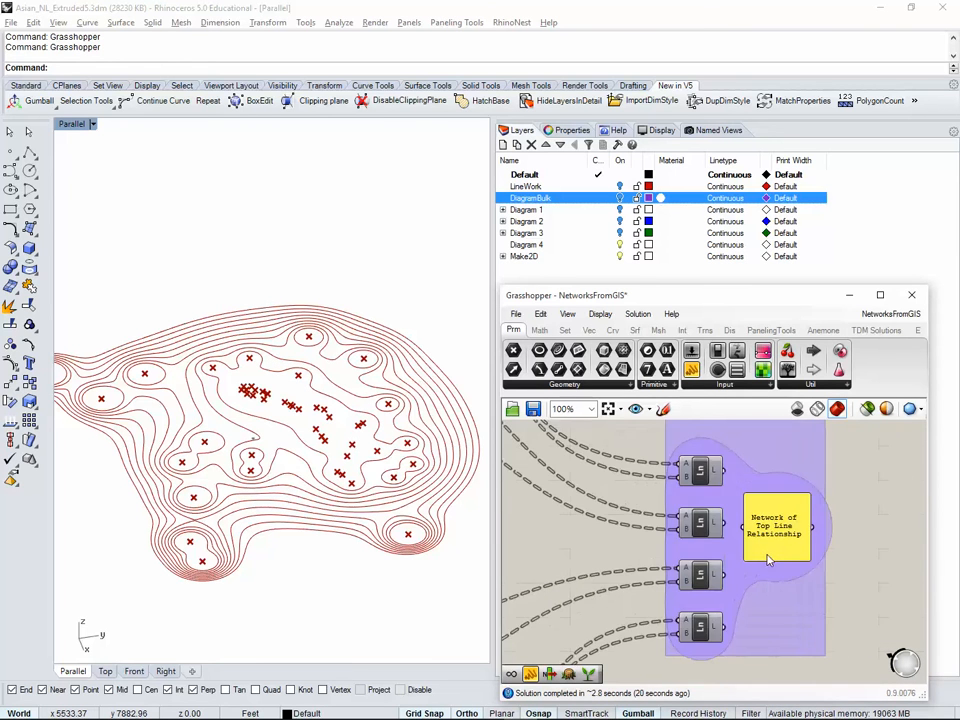
scroll(748, 600, down, 1)
click(710, 490)
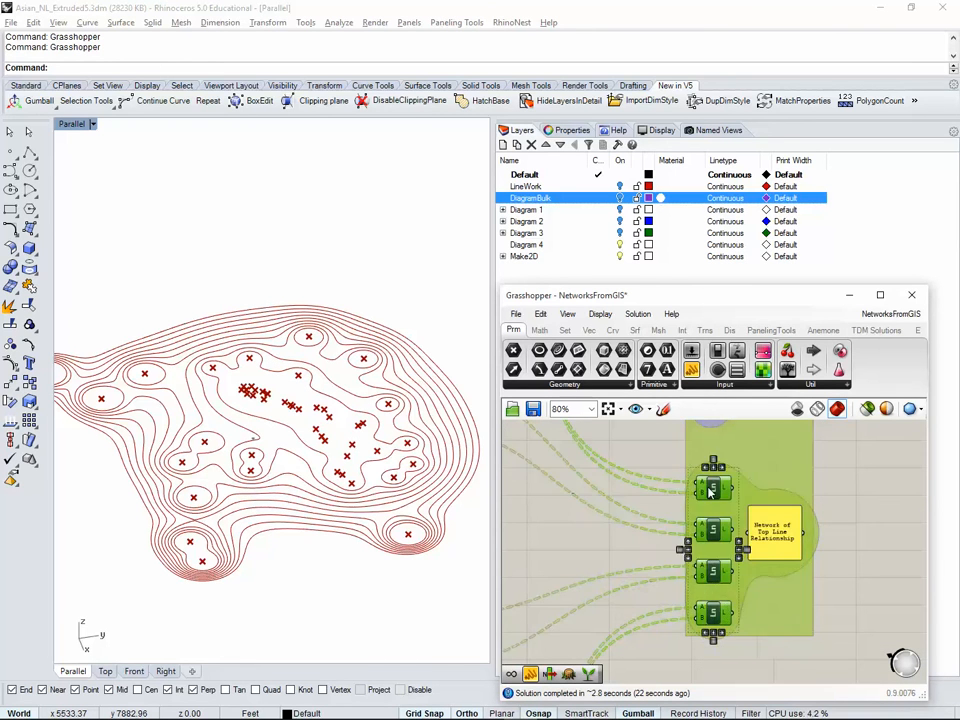
middle_click(710, 490)
click(735, 464)
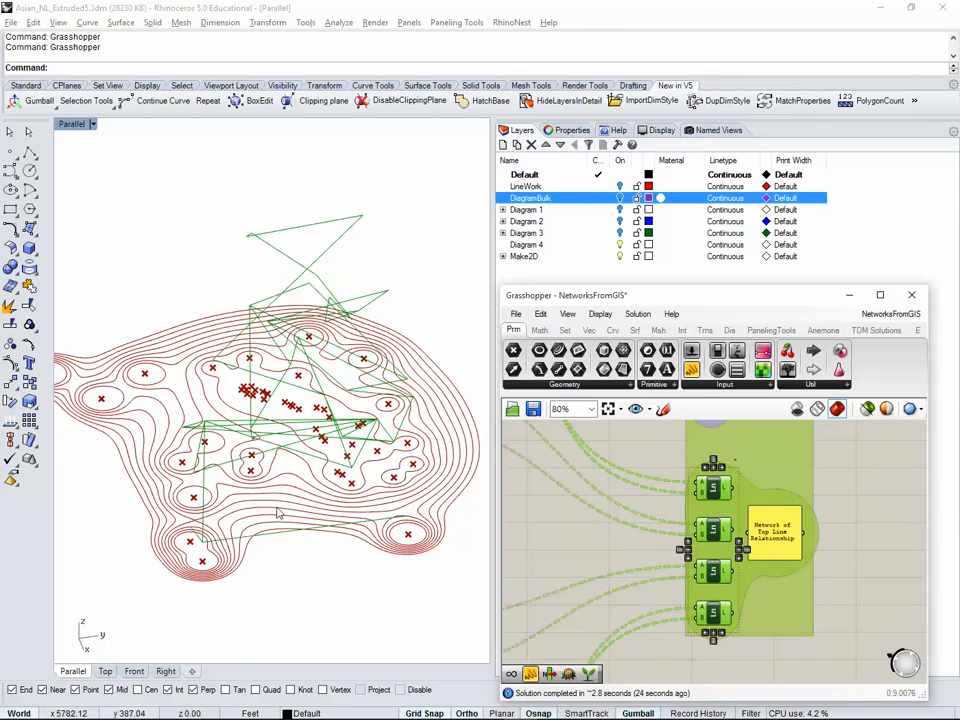
Step: Examine the network lines above the isocurves from a low side view, along with the components that feed them
right_drag(278, 513, 321, 427)
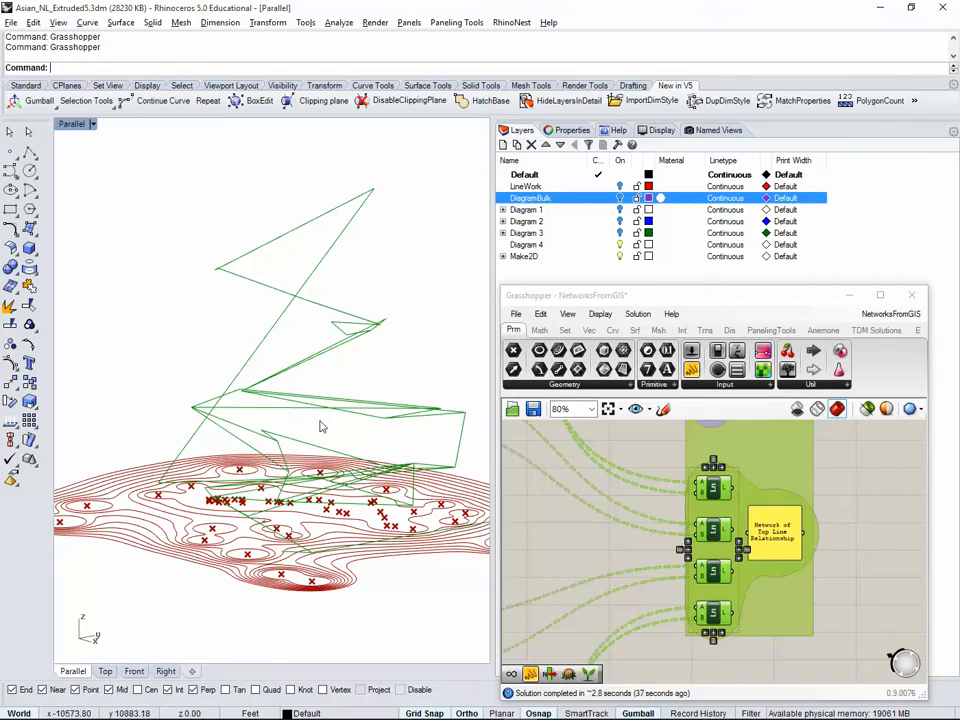
click(570, 514)
scroll(583, 561, down, 6)
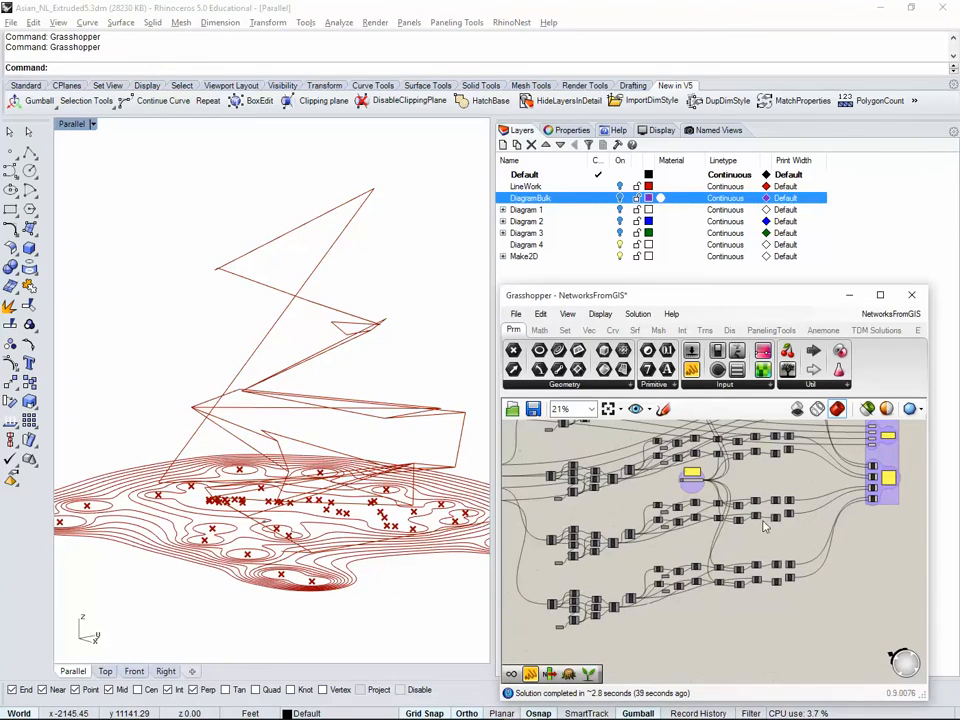
right_drag(200, 478, 381, 229)
right_drag(221, 444, 174, 455)
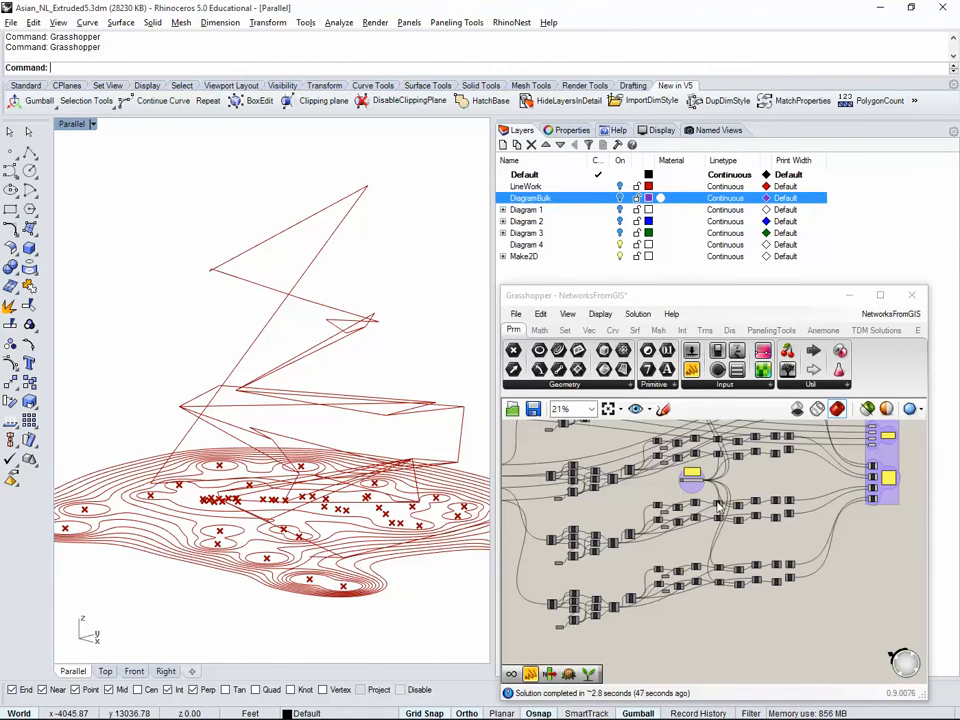
click(781, 490)
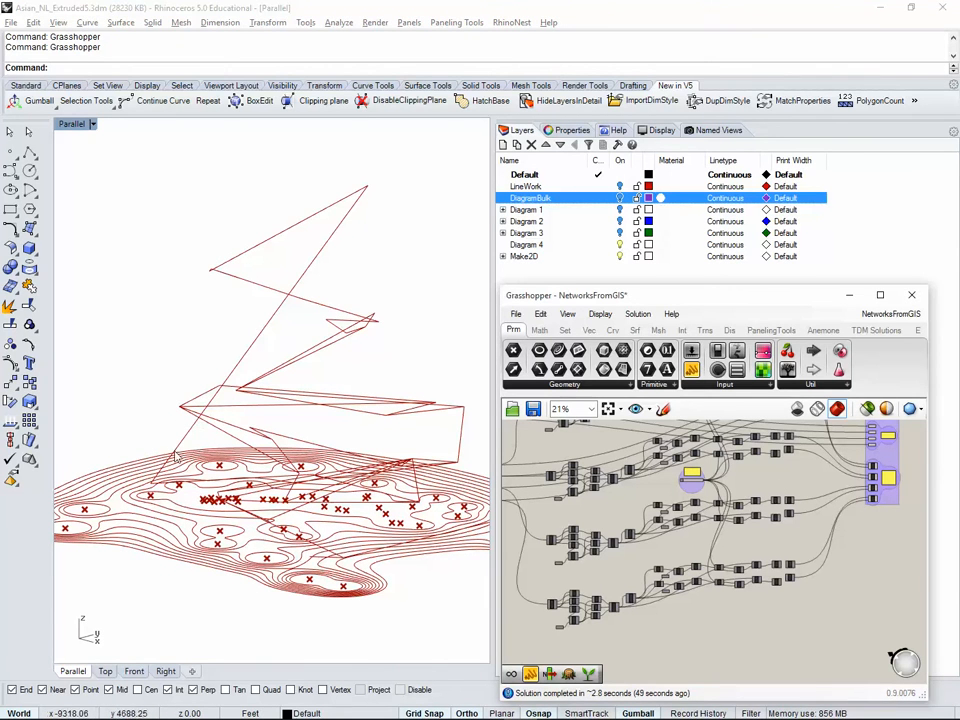
Step: Preview the four point components at the top of the Diagram 4 group, and turn their preview off again
right_drag(200, 492, 215, 515)
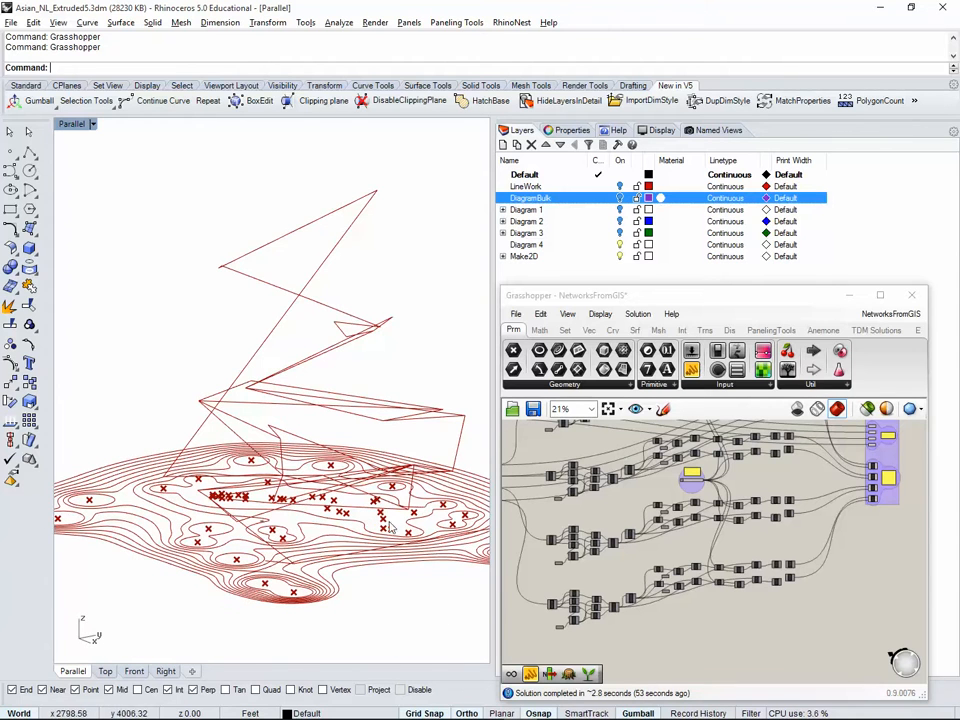
right_drag(321, 300, 276, 399)
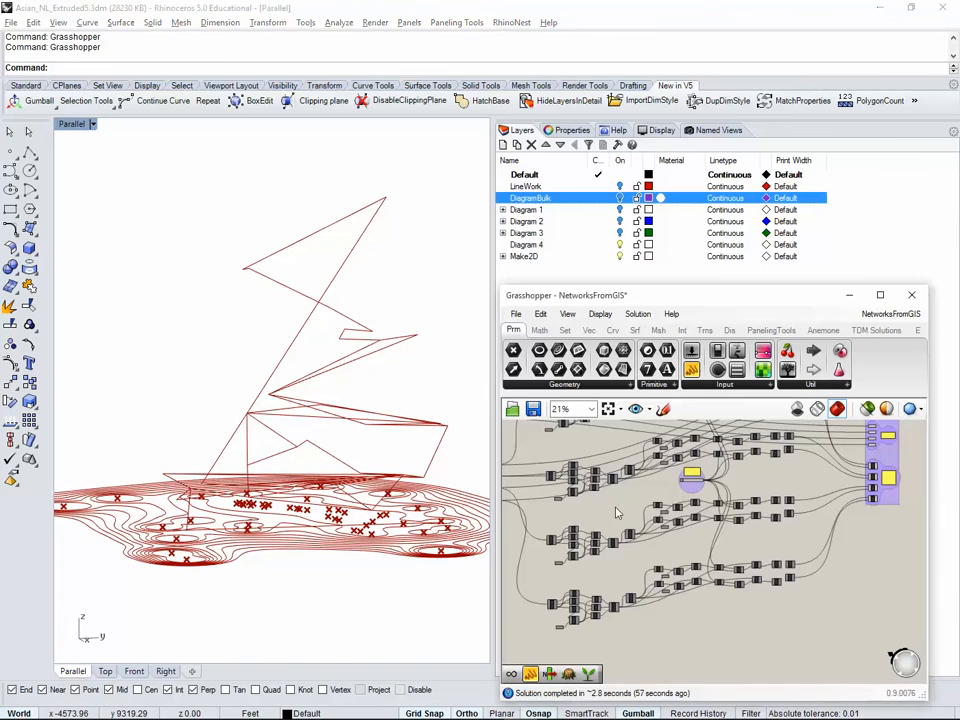
scroll(619, 510, down, 3)
scroll(815, 469, up, 8)
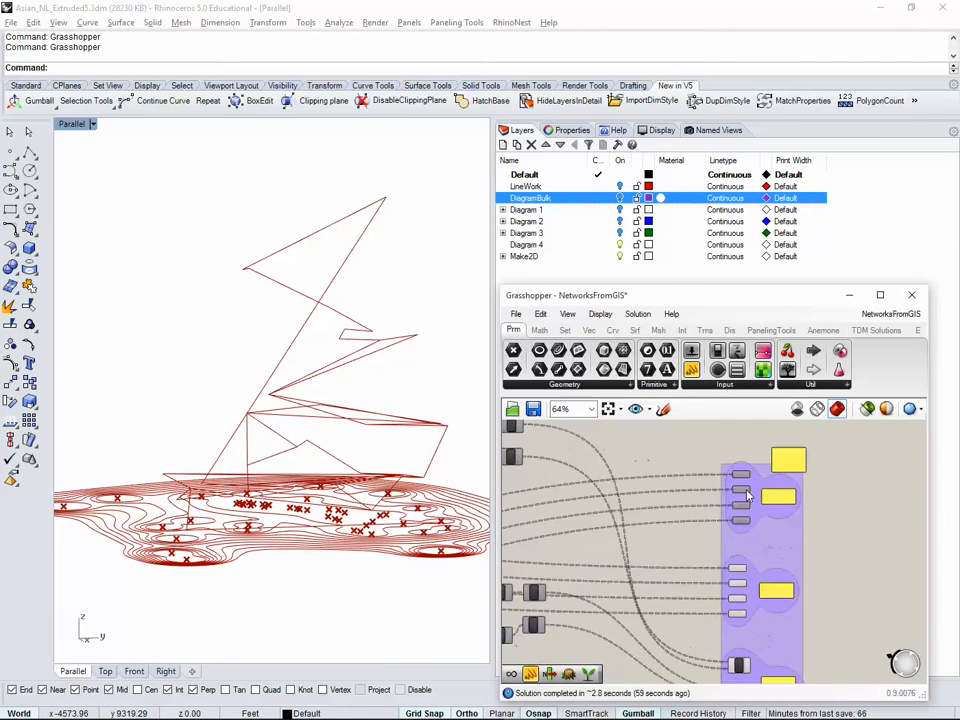
middle_click(743, 521)
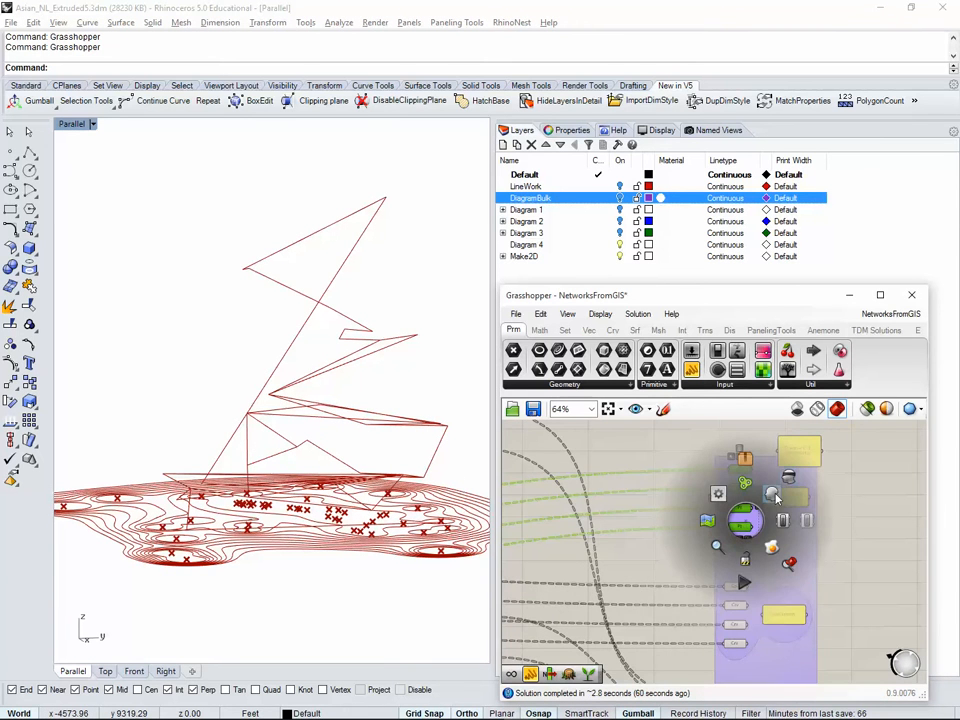
click(776, 498)
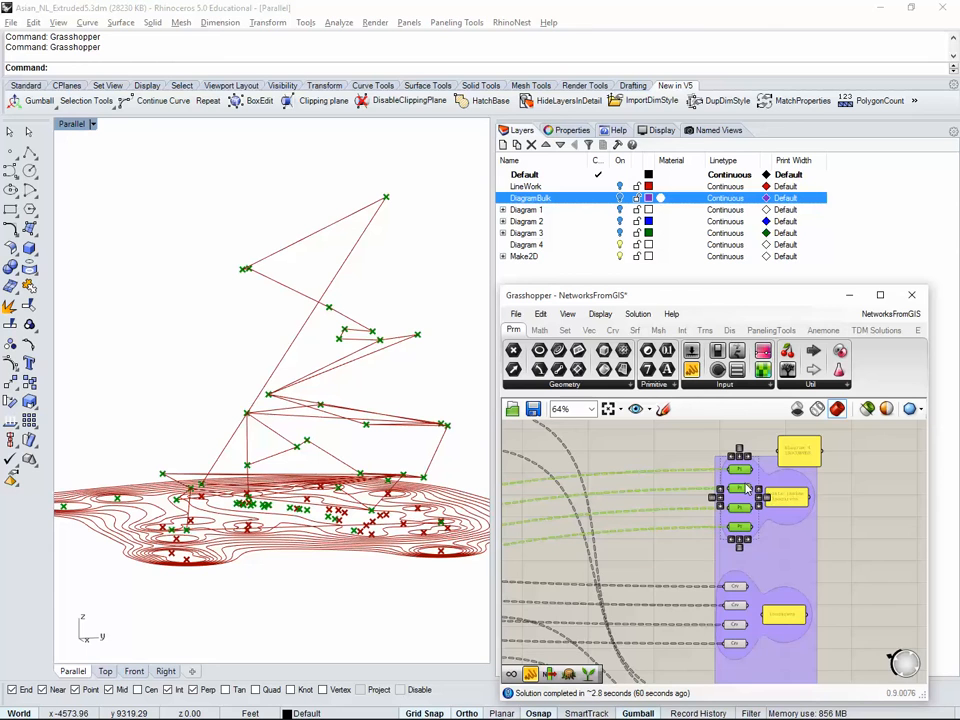
middle_click(745, 489)
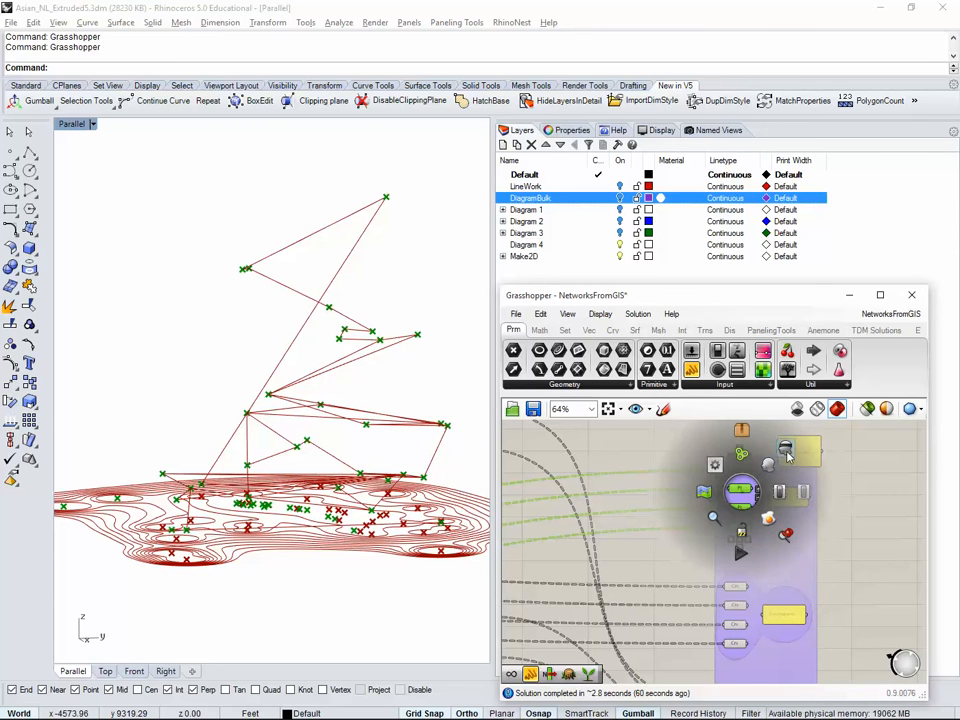
click(769, 467)
Step: Set the "Lenght of Network lines from TOP" slider to 10 and check the network lines above the isocurves
scroll(851, 508, down, 6)
scroll(745, 567, up, 11)
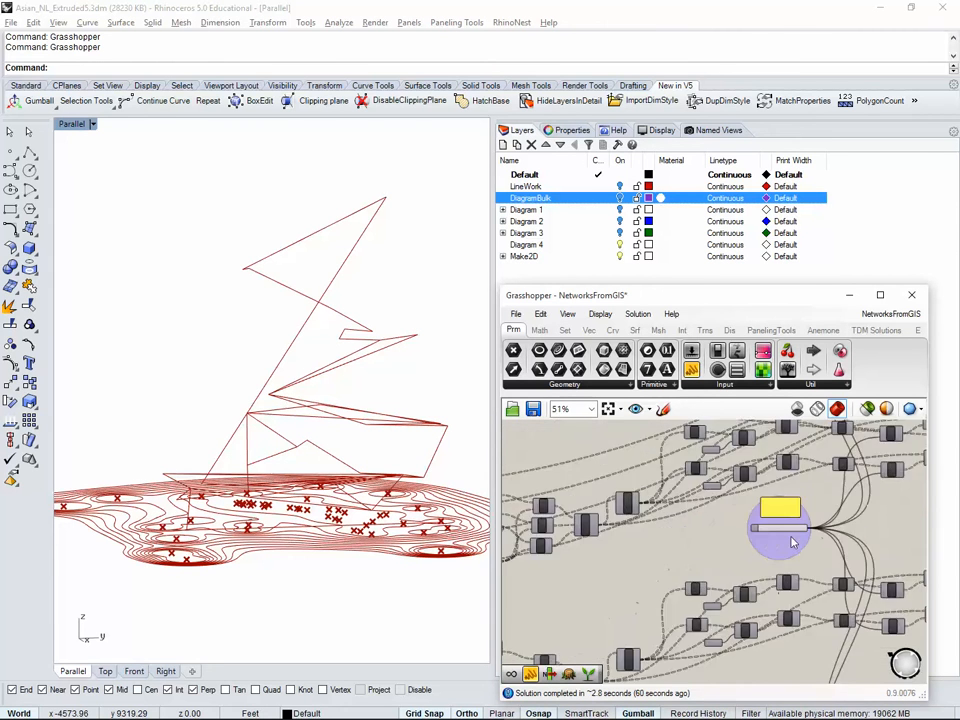
right_drag(328, 414, 363, 428)
drag(683, 571, 662, 572)
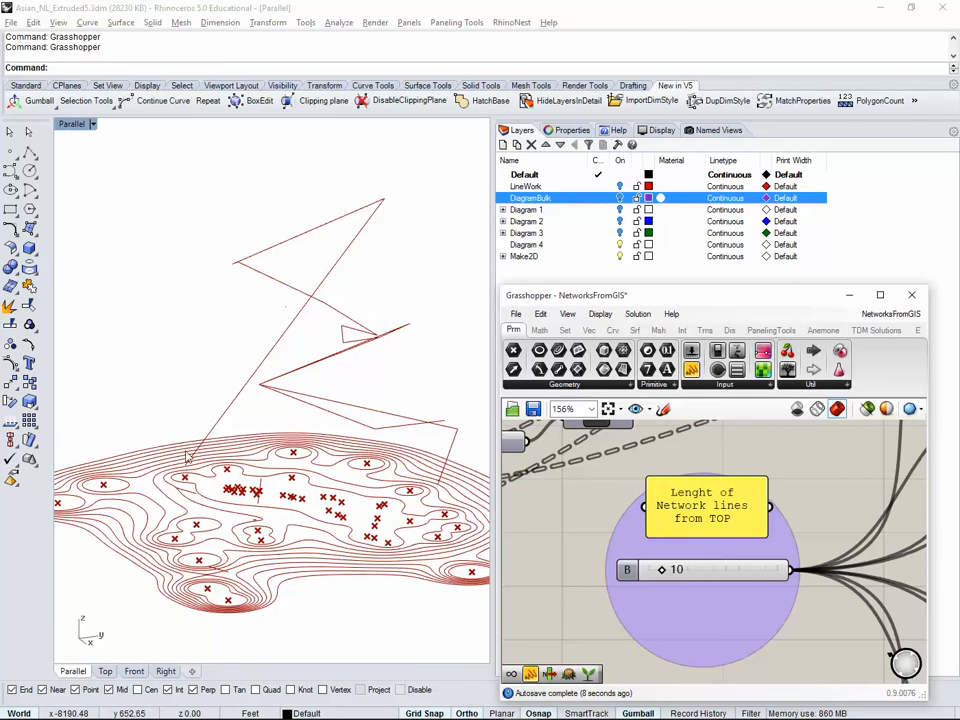
mouse_move(183, 486)
right_down()
mouse_move(317, 450)
mouse_move(196, 491)
right_up()
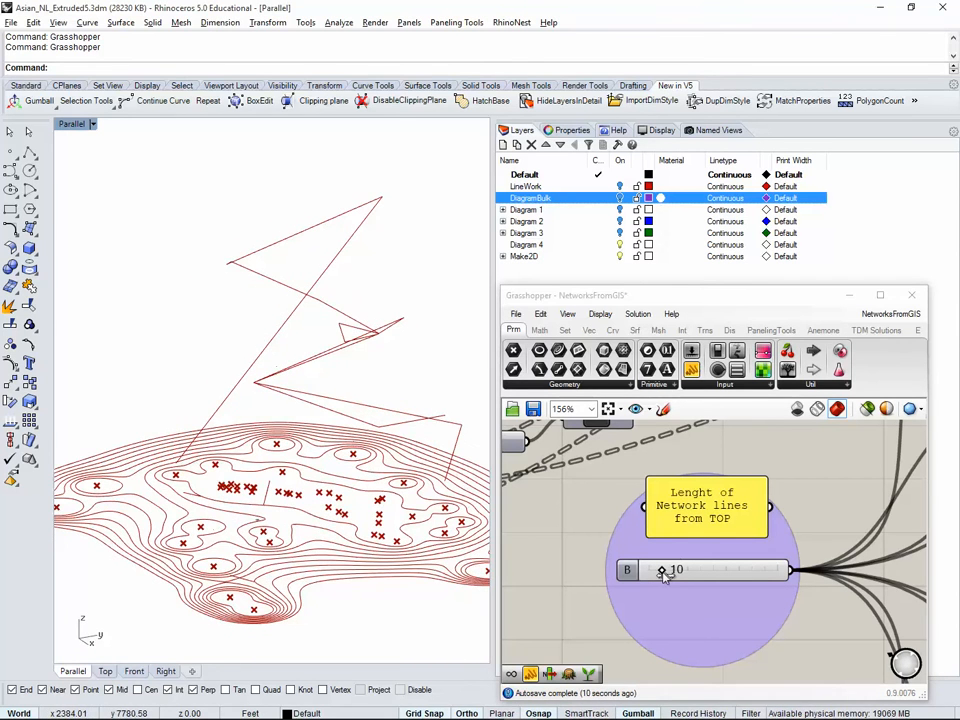
Step: Set the "Lenght of Network lines from TOP" slider to 25 and view the network lines from a low angle
drag(665, 576, 686, 576)
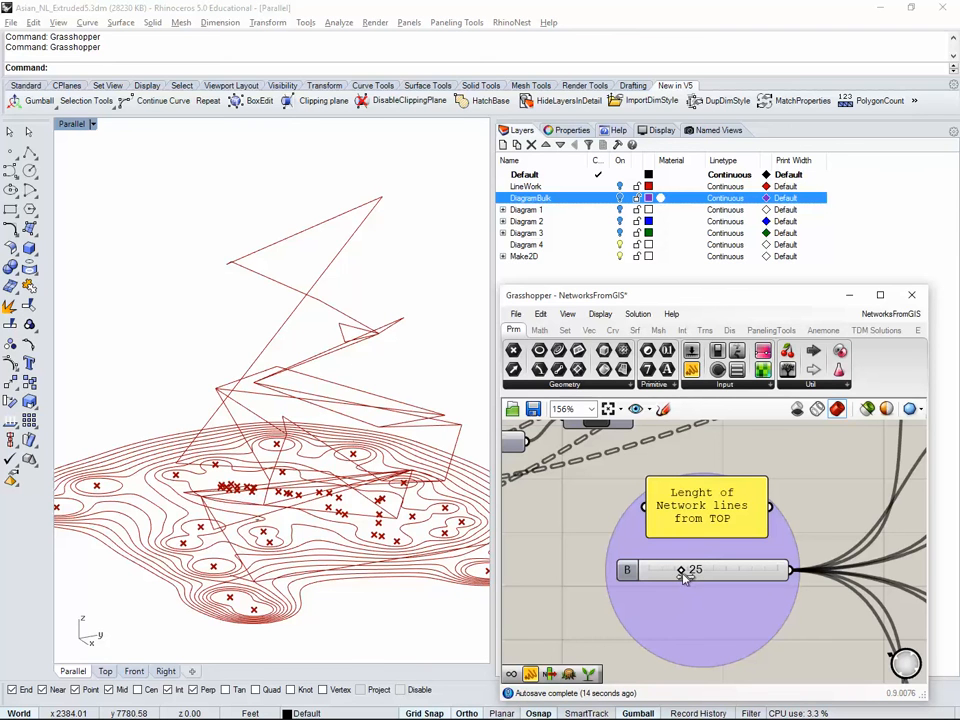
right_drag(265, 542, 212, 528)
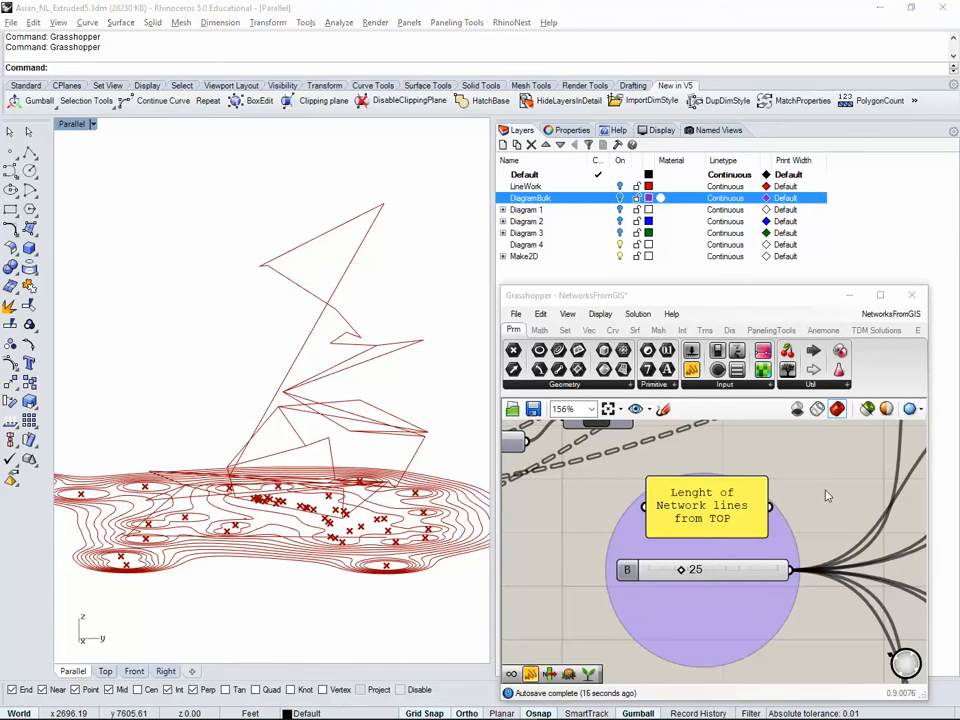
Step: Make Diagram 4 the current layer and look over the Isocurves and Network of Top Line Relationship groups
scroll(827, 495, down, 10)
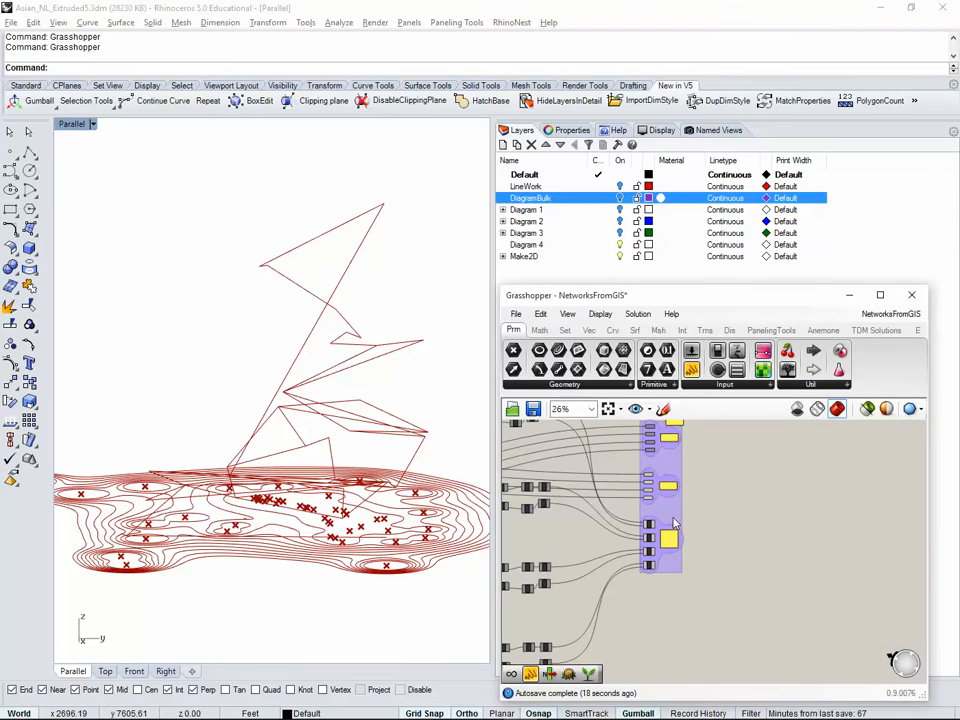
drag(775, 305, 322, 256)
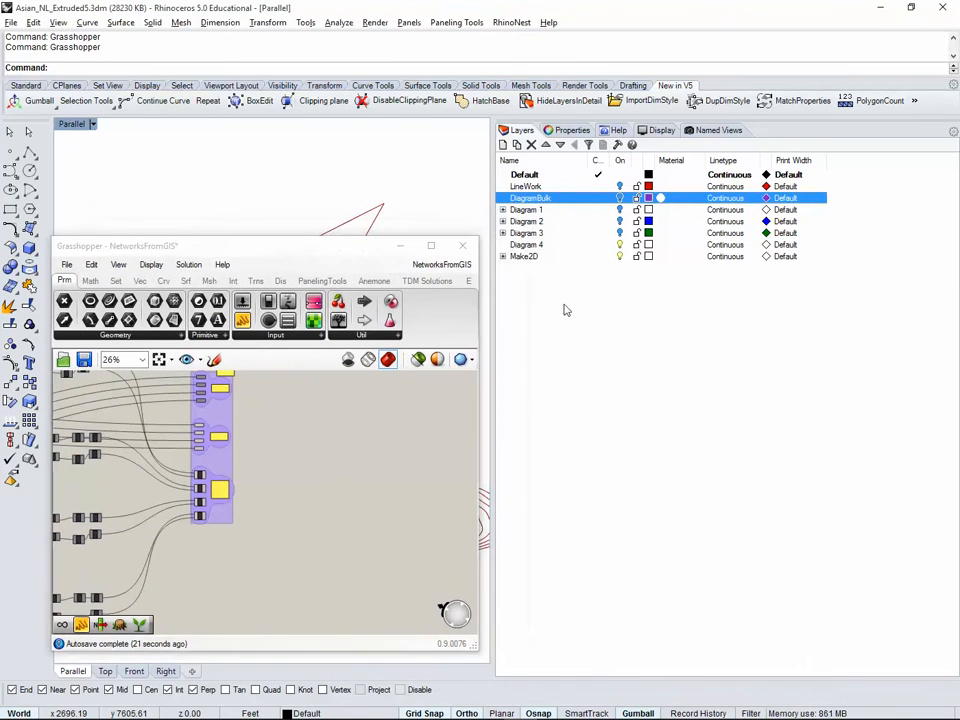
click(538, 246)
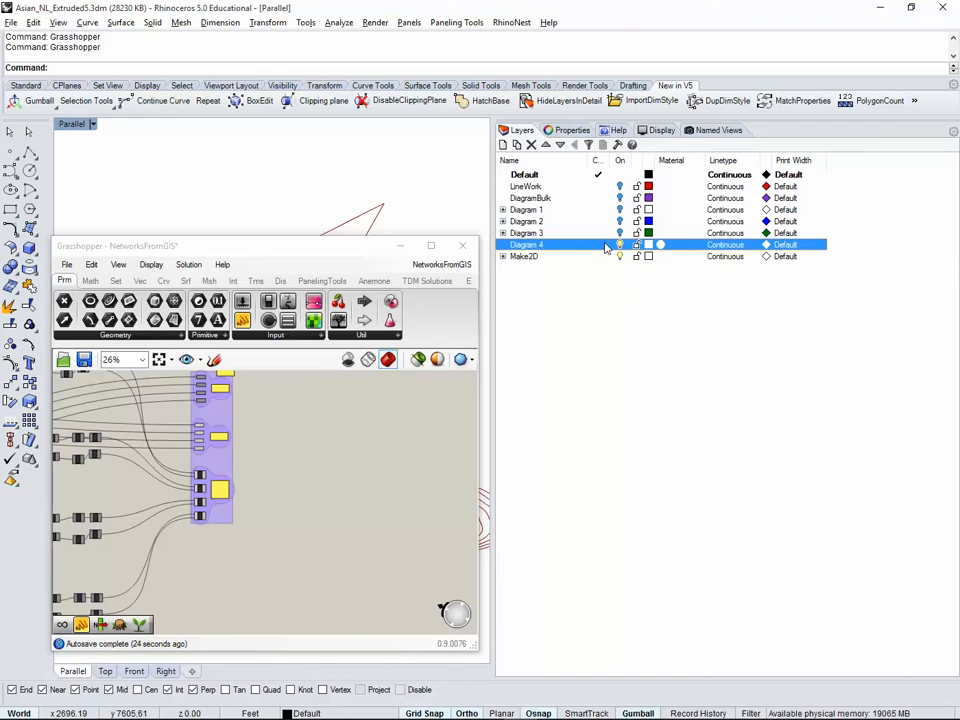
click(597, 245)
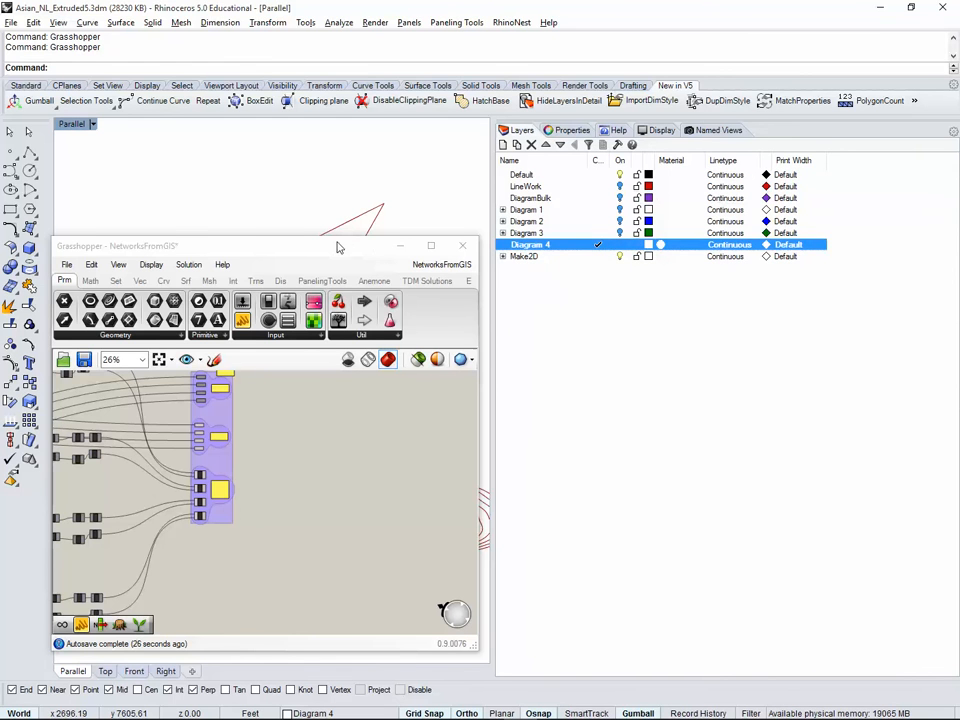
drag(338, 247, 792, 206)
right_drag(735, 453, 777, 501)
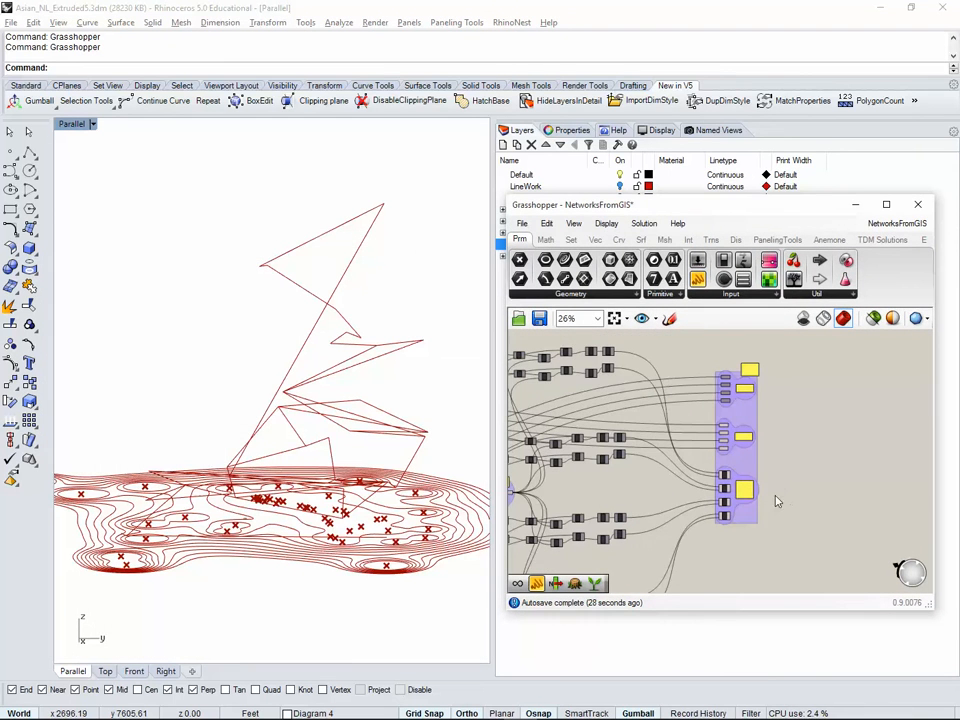
scroll(722, 500, up, 2)
scroll(730, 547, up, 2)
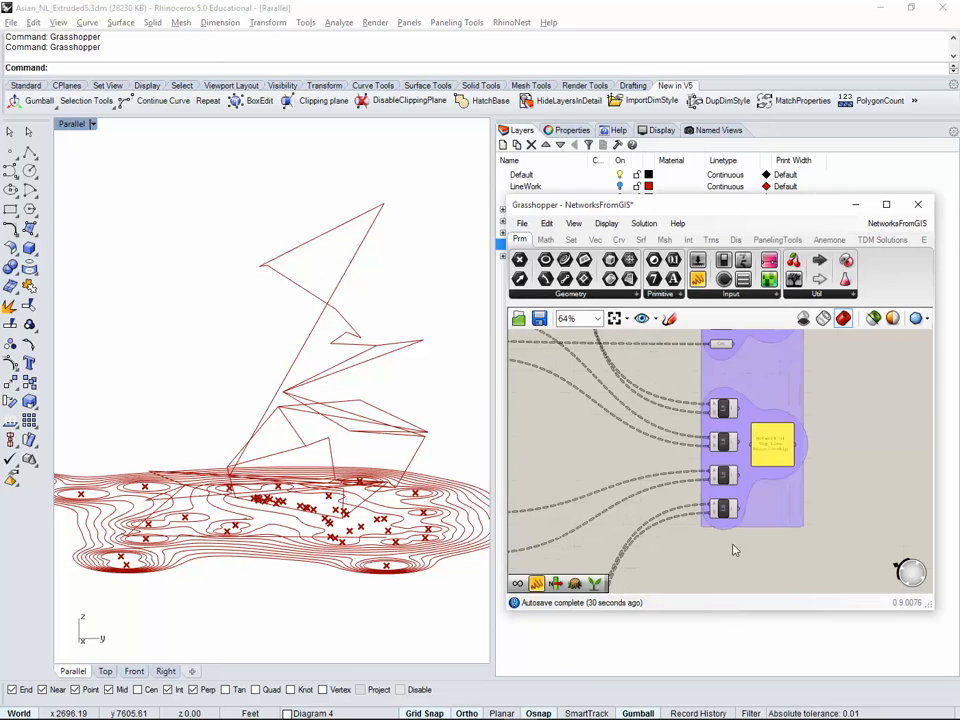
right_drag(844, 399, 840, 529)
scroll(719, 405, up, 1)
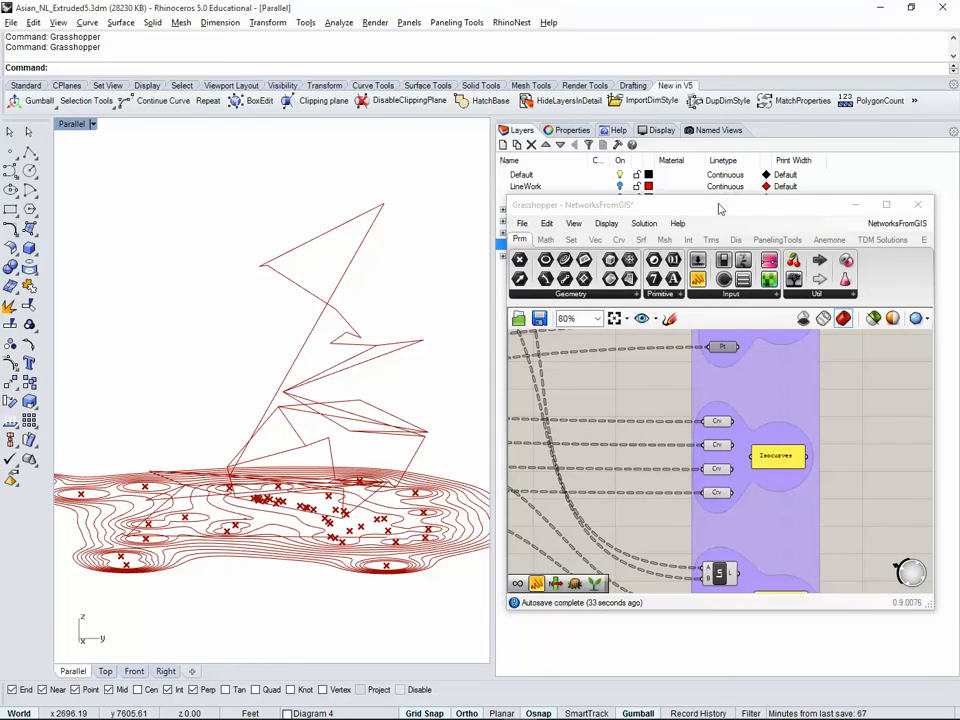
Step: Create a new layer named D4_isoCurves
drag(720, 208, 330, 214)
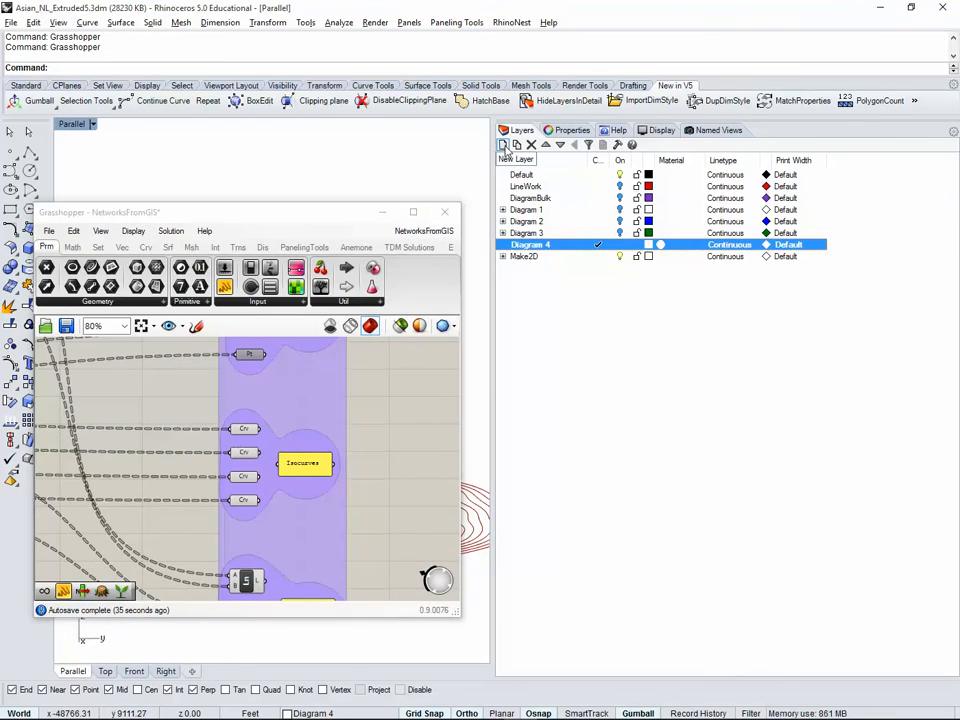
click(503, 145)
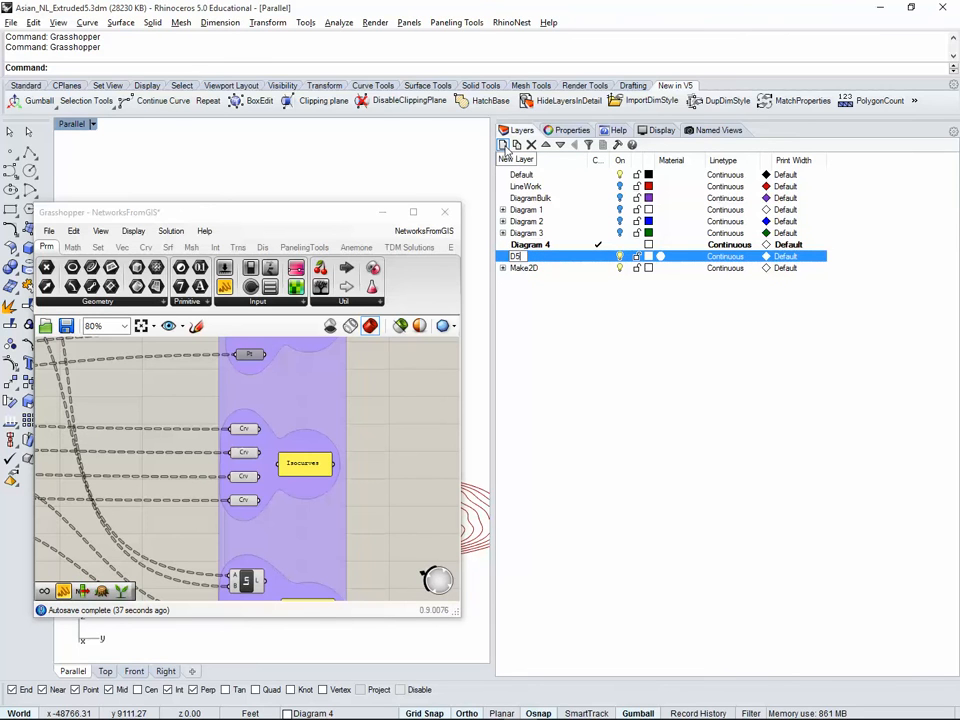
text(D4_)
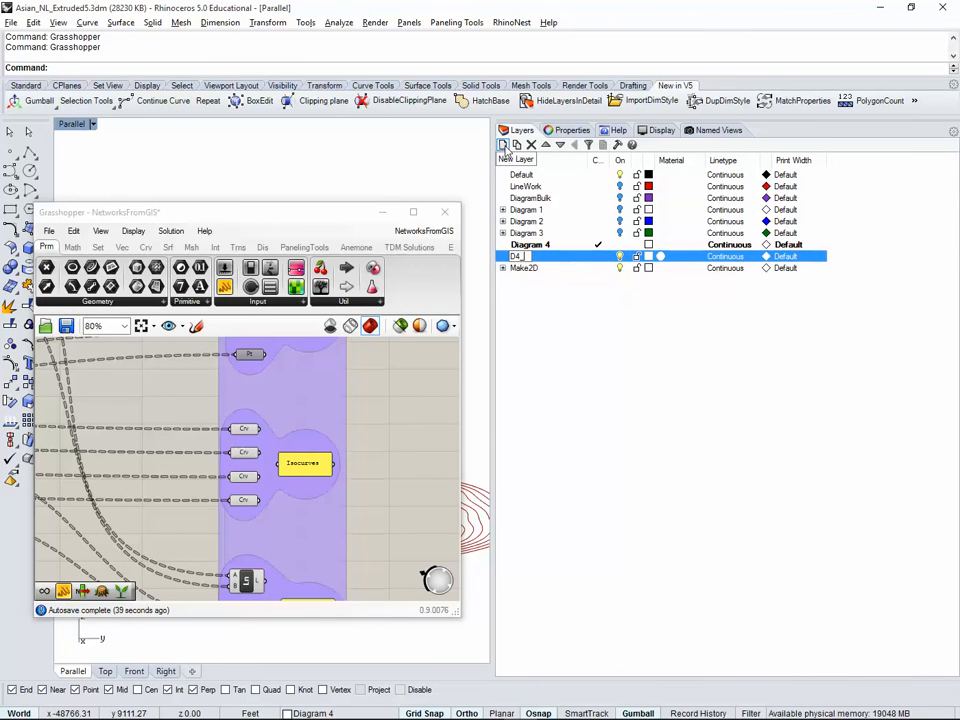
text(isoCurves)
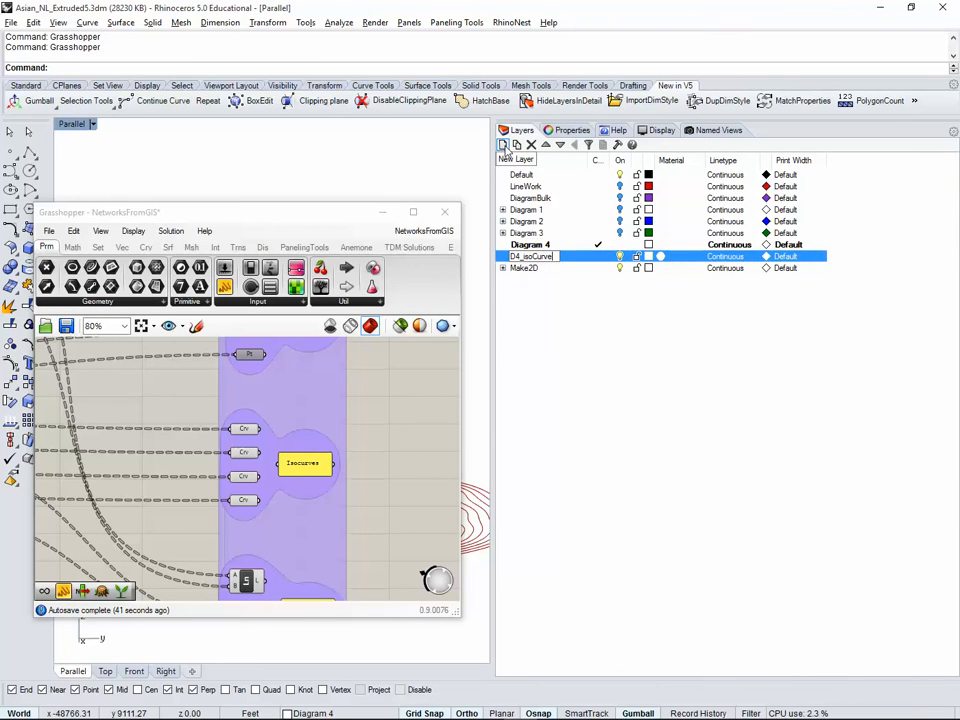
key(Return)
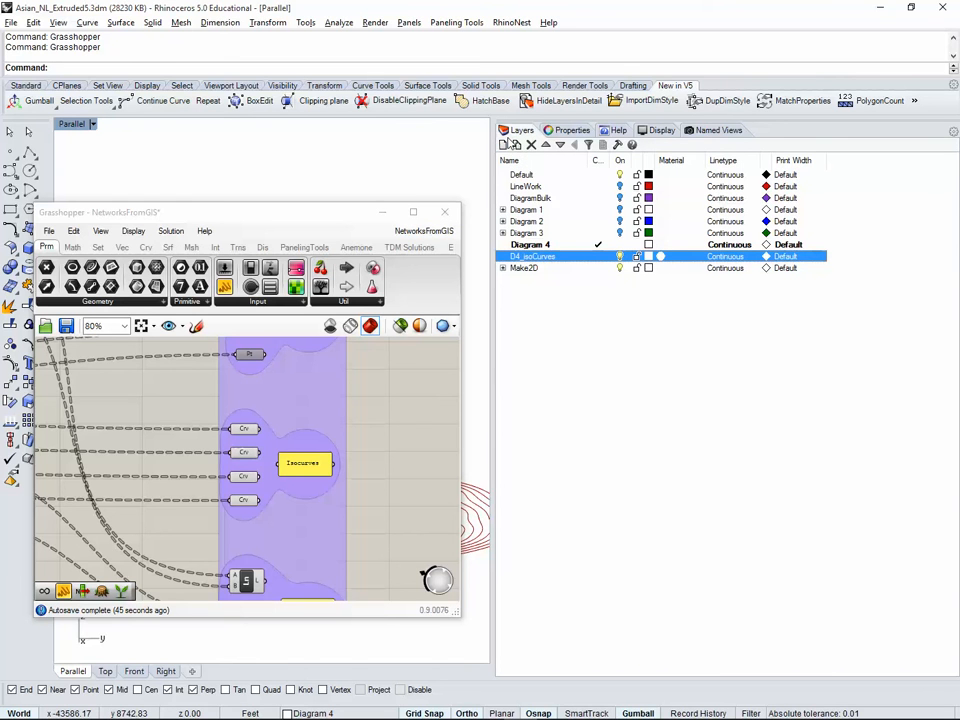
Step: Create a new layer named D4_Network and nest it together with D4_isoCurves under the Diagram 4 layer
click(503, 144)
text(D4_)
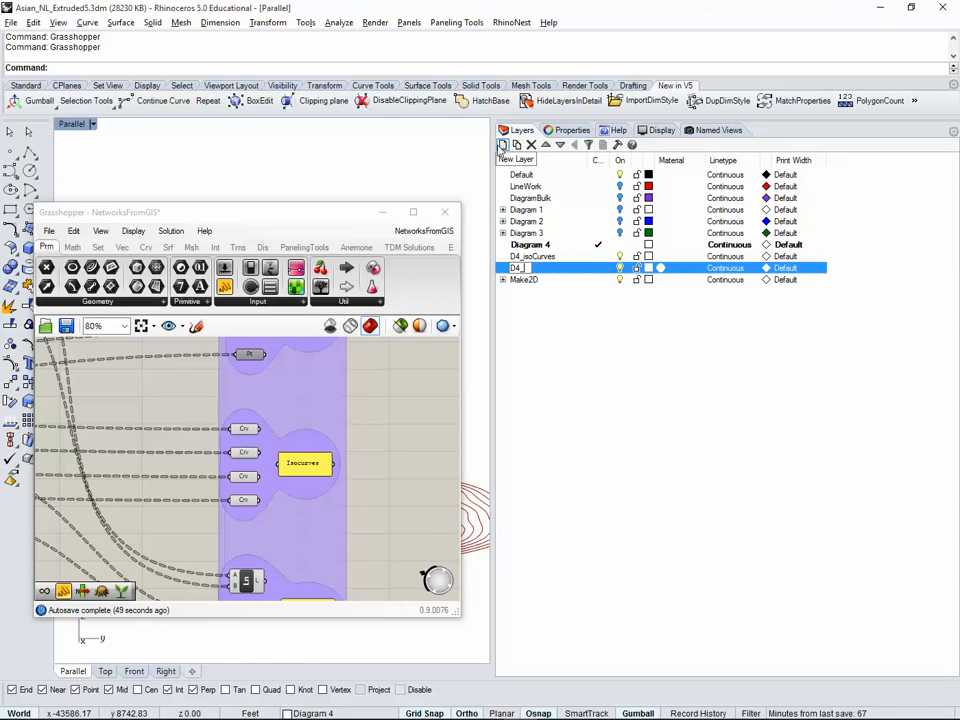
text(Net)
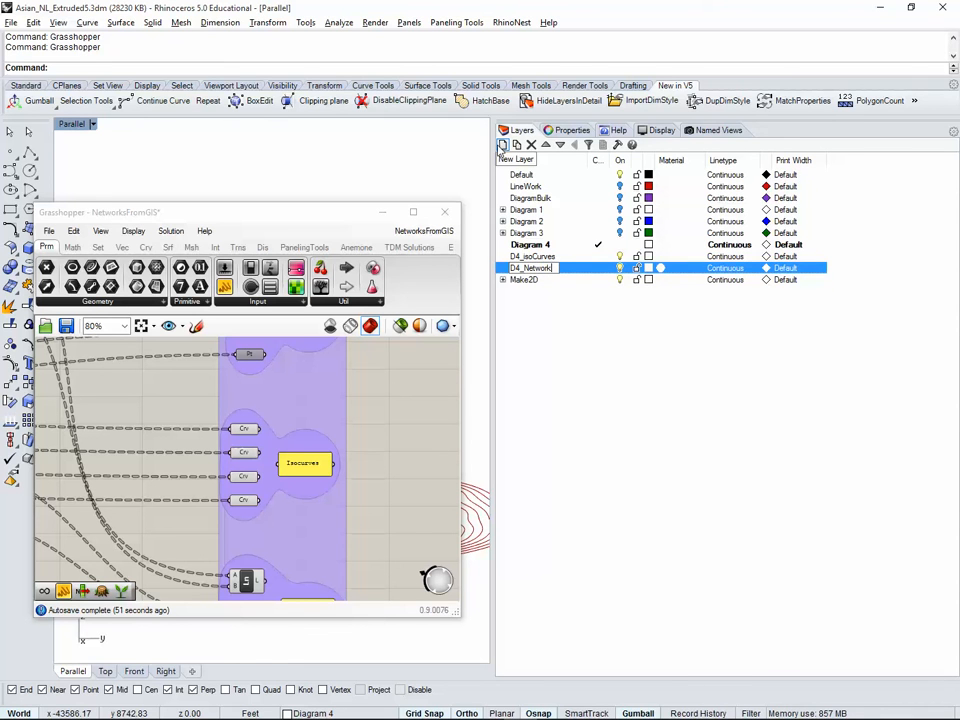
text(work)
key(Return)
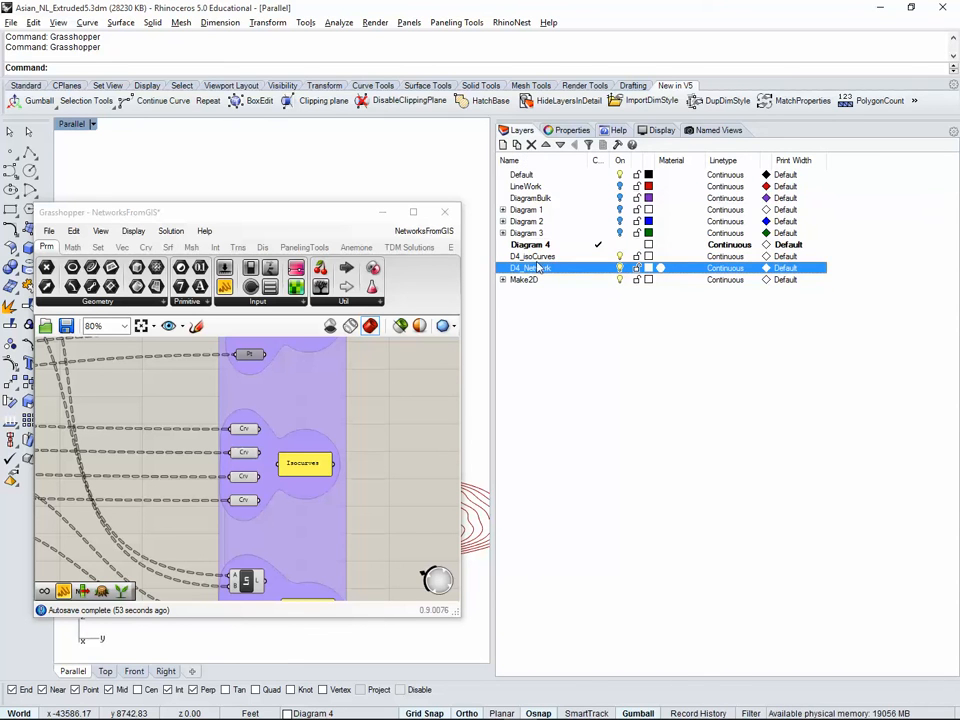
mouse_move(537, 258)
mouse_down()
mouse_move(545, 246)
mouse_move(542, 258)
mouse_up()
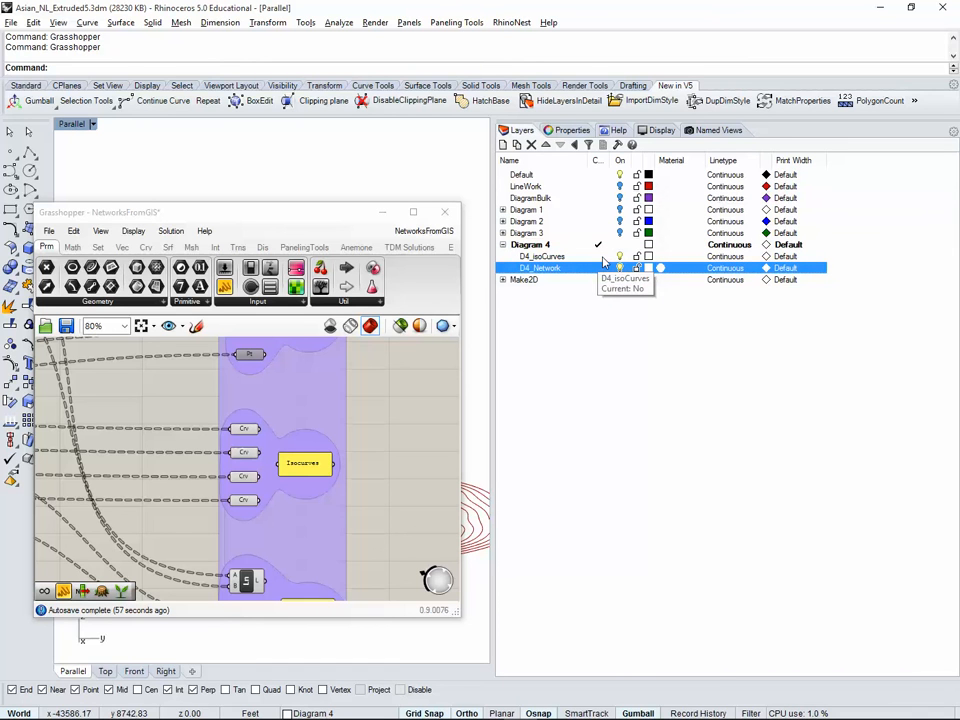
Step: Make D4_isoCurves the current layer and bake the four curve components of the Isocurves group onto it
click(598, 256)
drag(197, 407, 270, 512)
key(space)
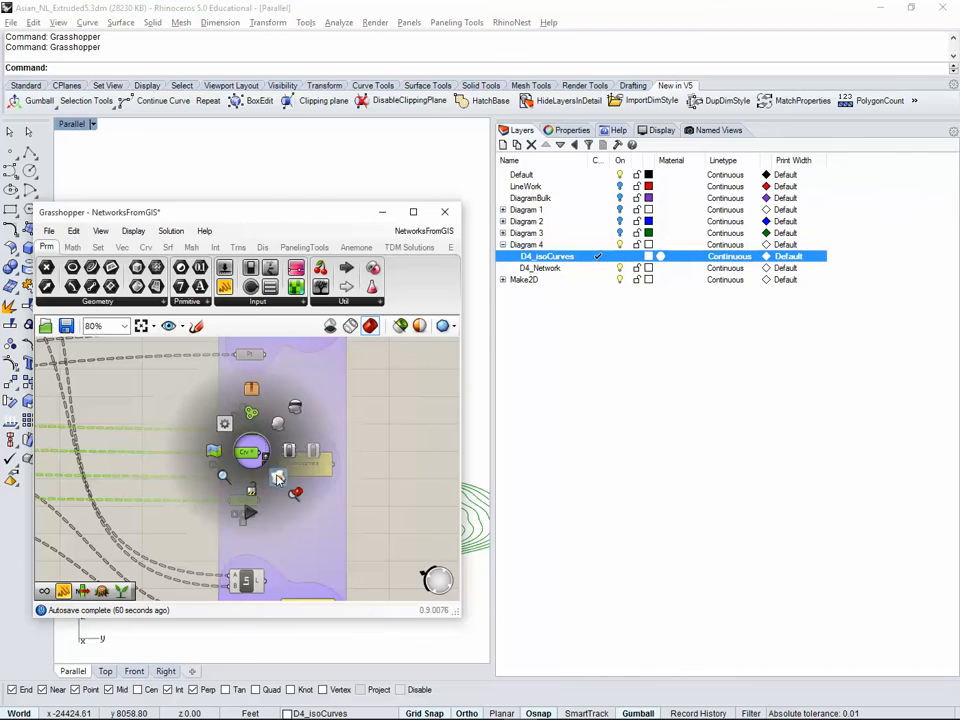
click(278, 479)
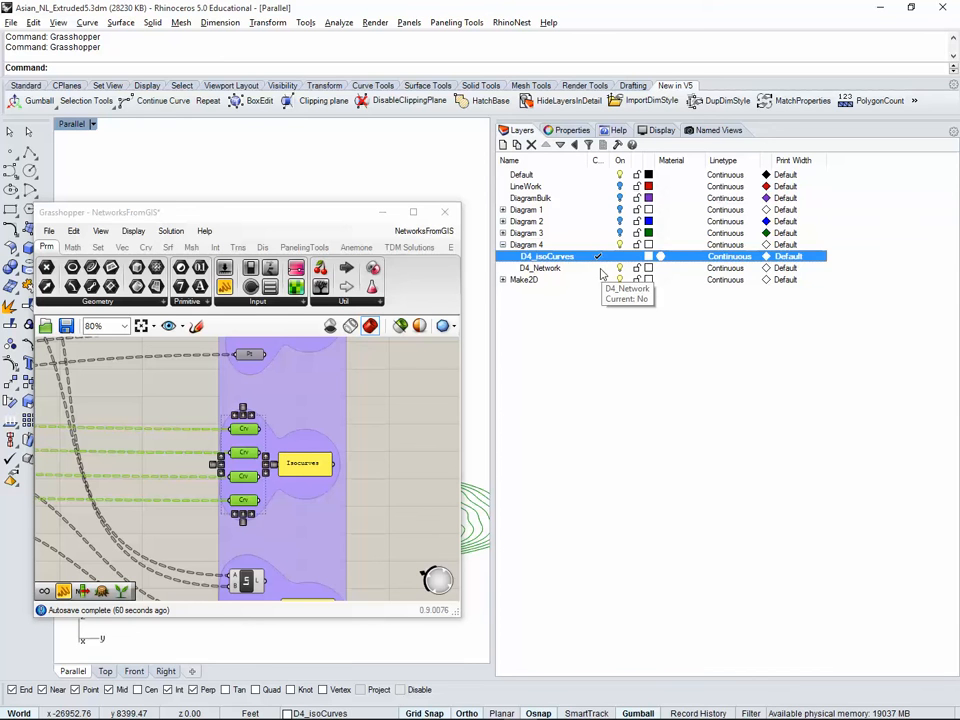
Step: Make D4_Network the current layer and bake the four Line components of the Network of Top Line Relationship group onto it
click(598, 269)
click(182, 402)
scroll(198, 490, down, 3)
middle_click(199, 499)
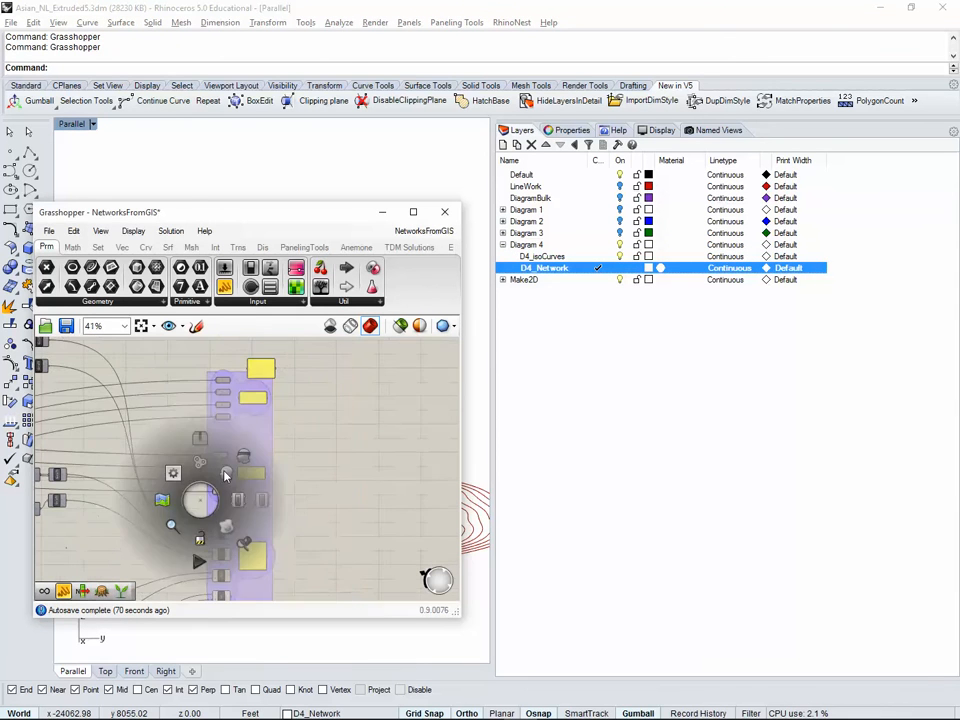
right_drag(319, 480, 398, 392)
scroll(332, 420, up, 3)
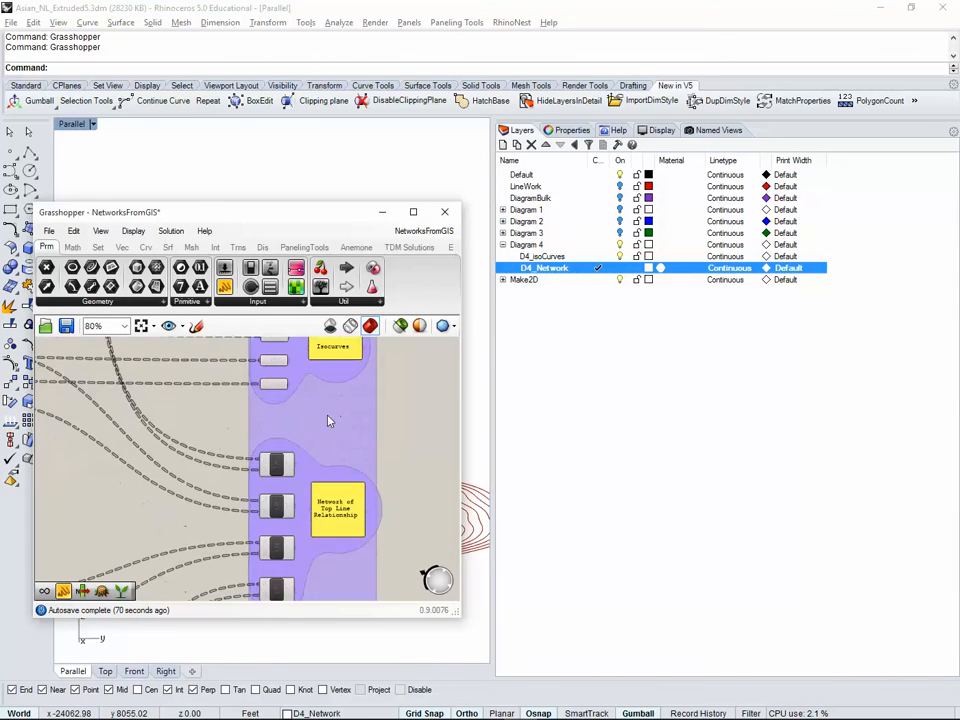
scroll(236, 388, down, 3)
drag(228, 402, 282, 530)
middle_click(267, 447)
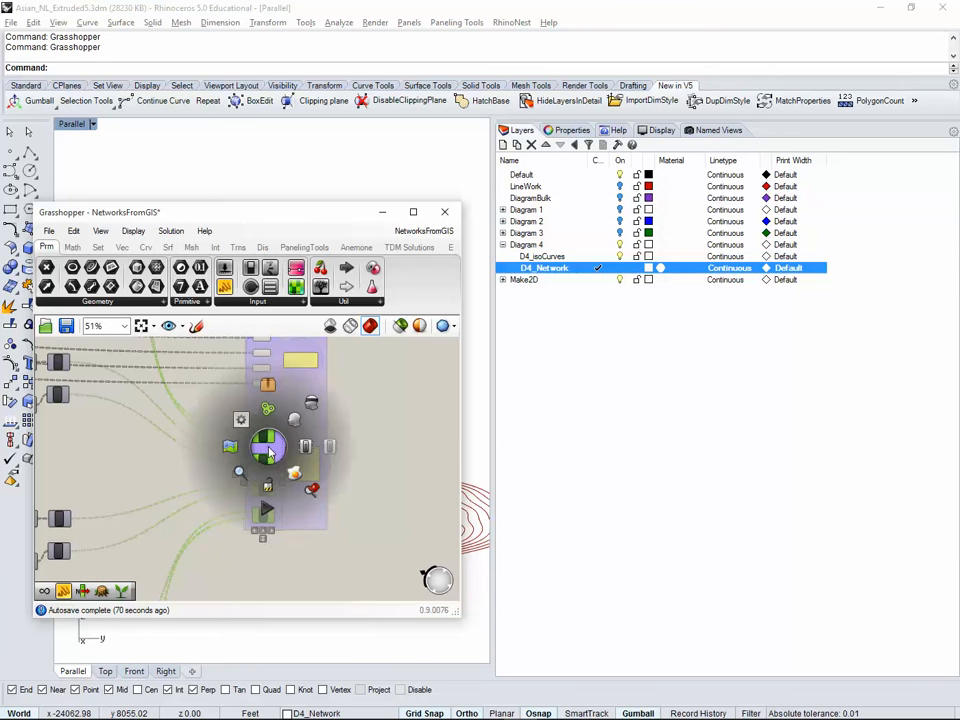
click(296, 474)
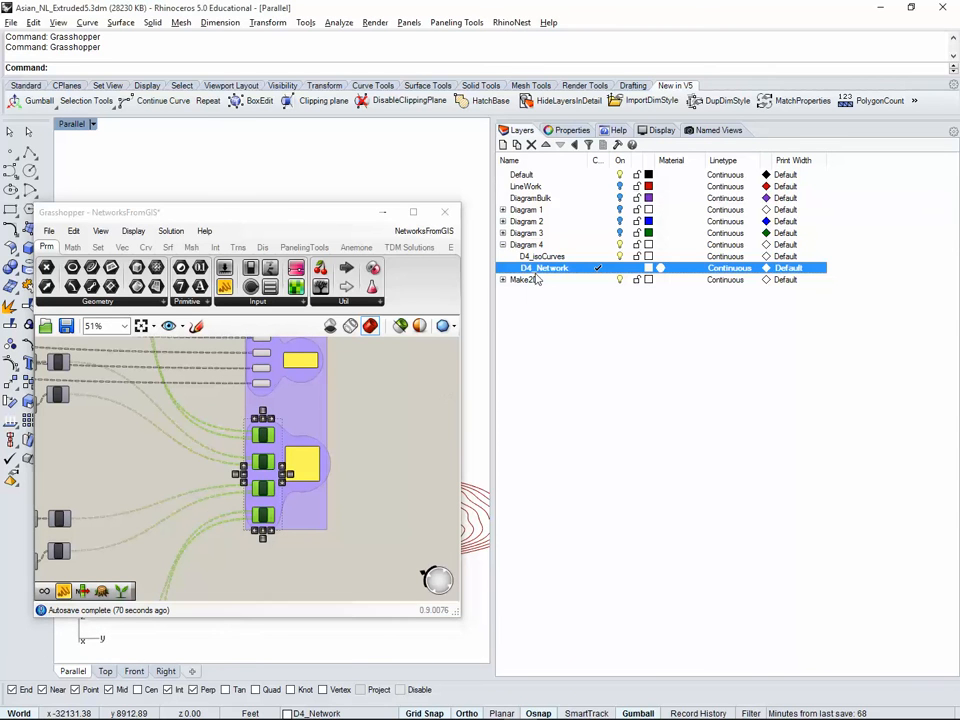
Step: Close Grasshopper, then colour the D4_isoCurves layer Red and the D4_Network layer Green
click(444, 212)
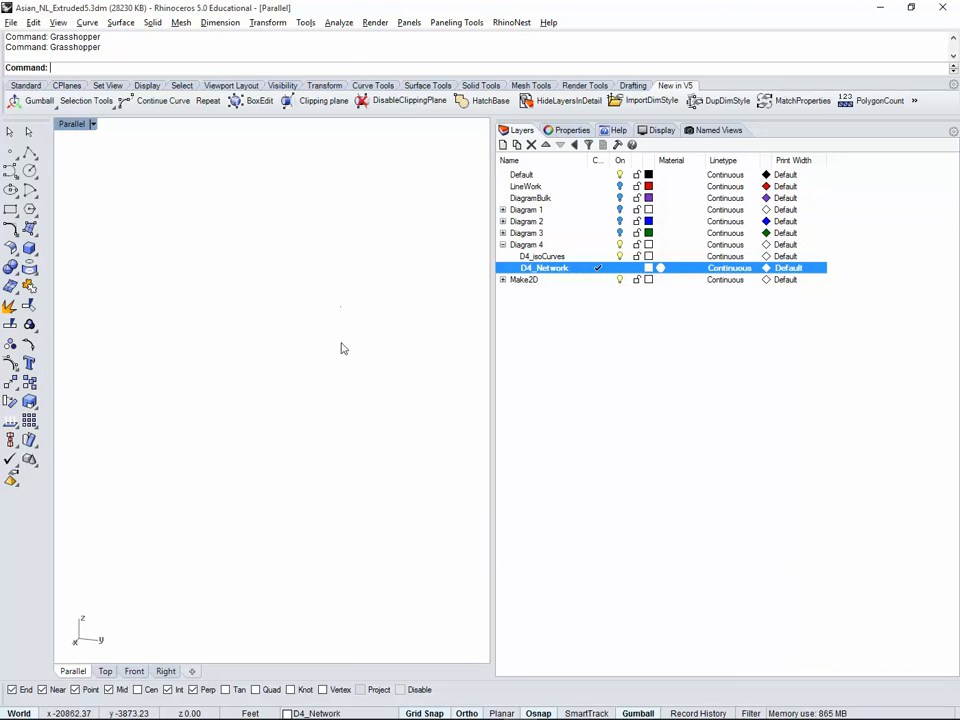
click(648, 256)
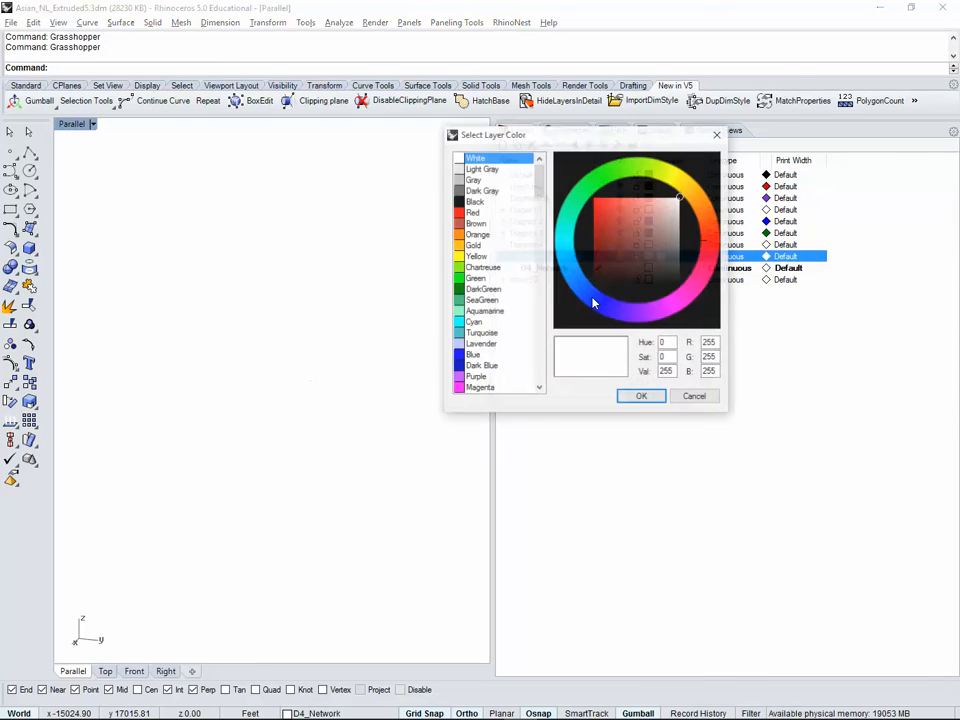
click(471, 212)
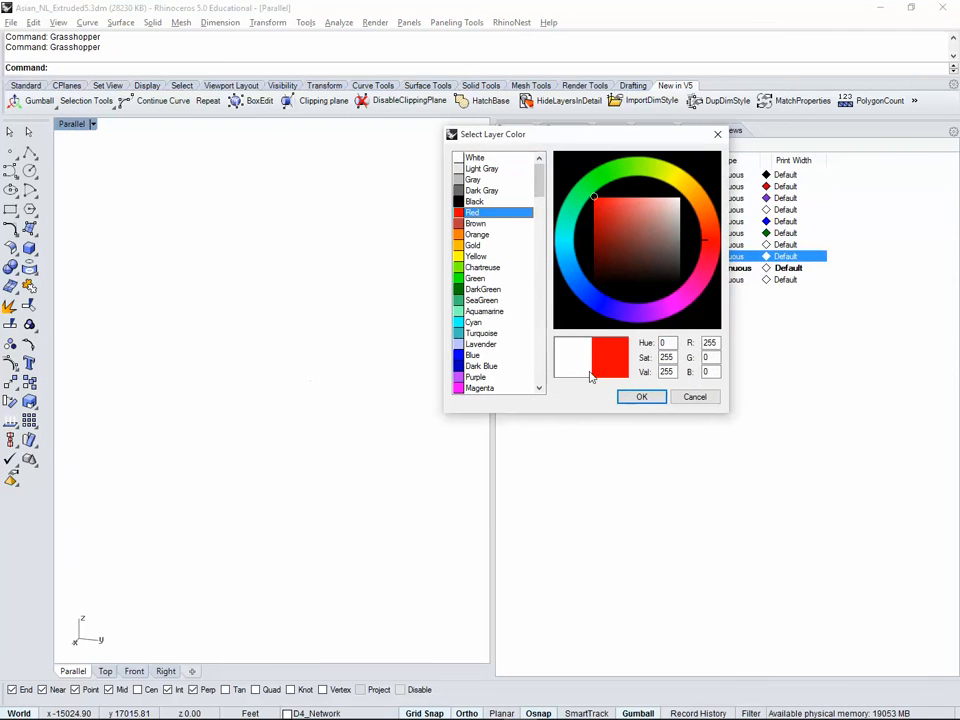
click(641, 397)
click(647, 268)
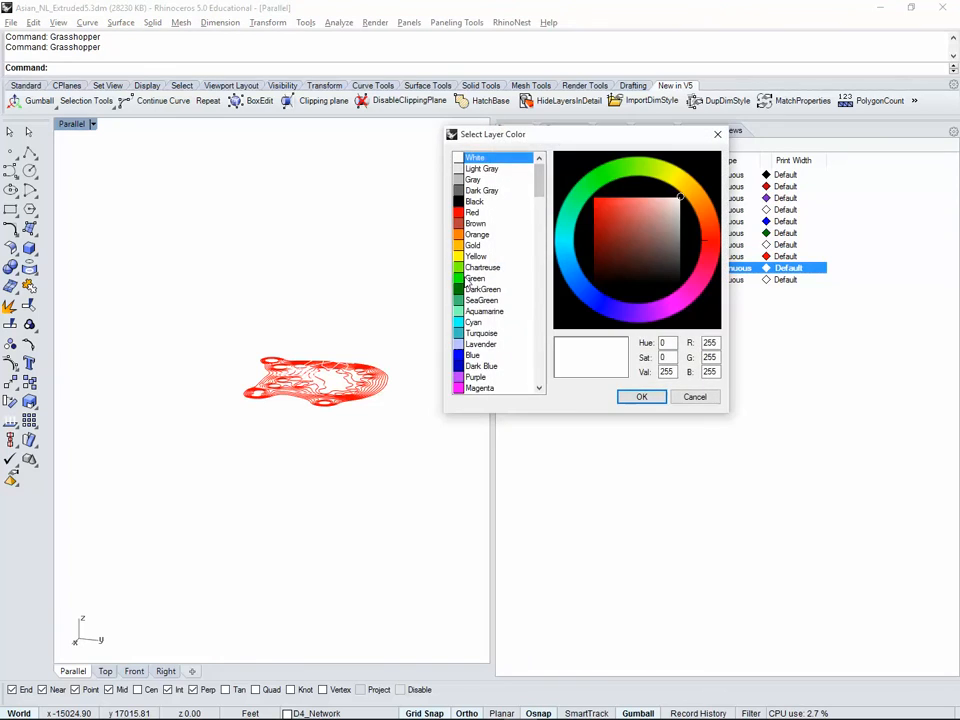
click(470, 279)
click(651, 401)
Step: Widen the Parallel viewport and set it to the southeast isometric view
right_drag(317, 422, 438, 436)
scroll(305, 350, up, 7)
right_drag(315, 372, 298, 507)
scroll(291, 414, down, 3)
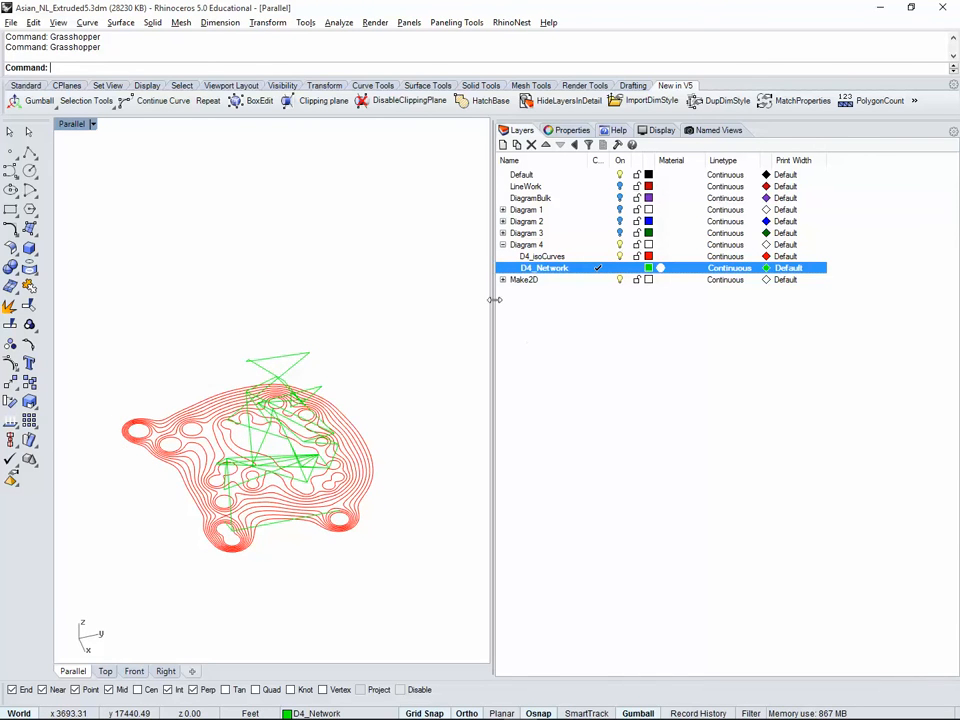
drag(493, 301, 721, 304)
click(90, 124)
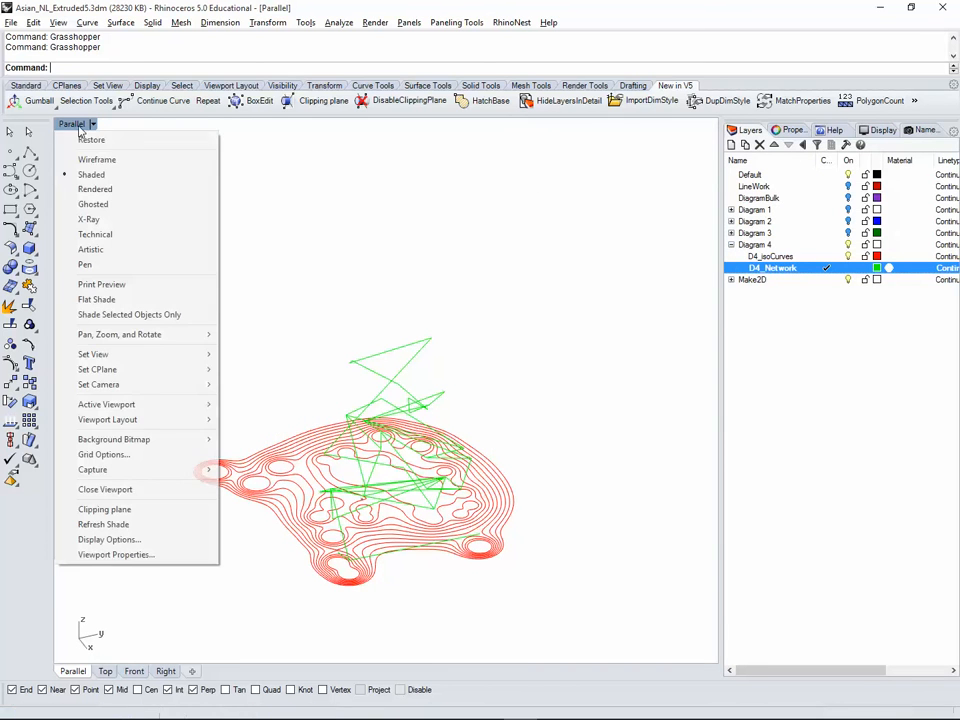
mouse_move(150, 355)
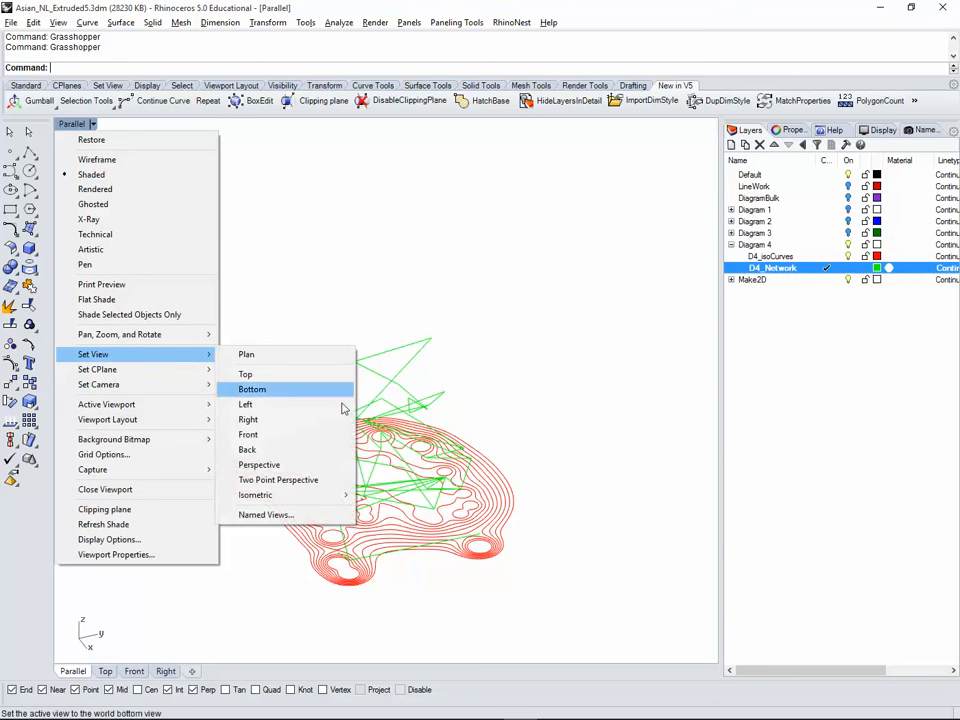
mouse_move(343, 497)
click(414, 526)
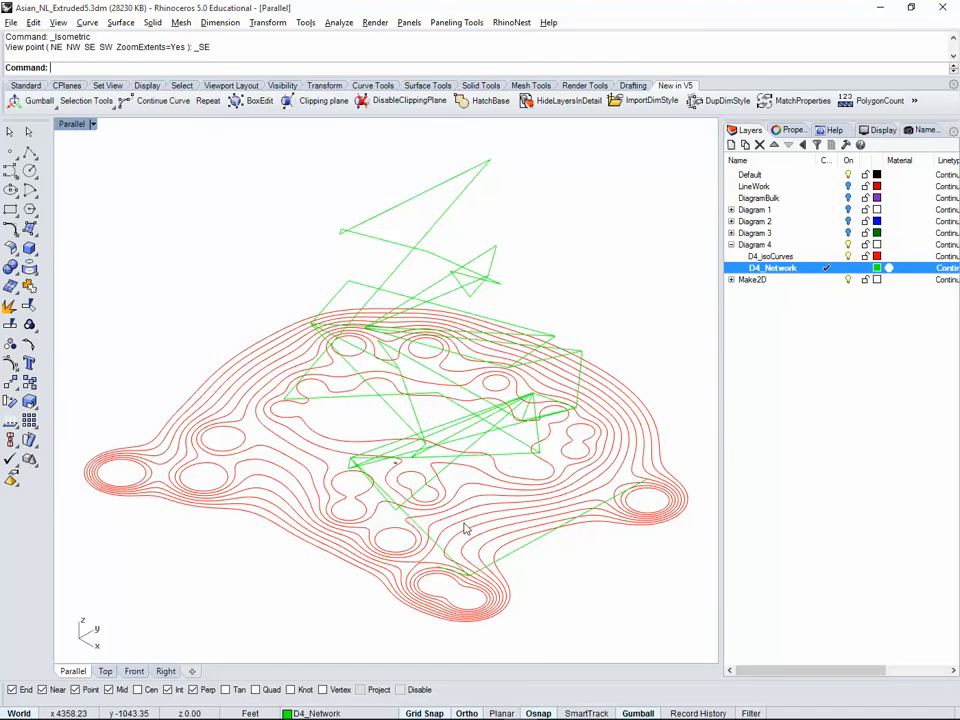
Step: Make2D all isocurves and network lines in the 4 View (USA) layout with source layers maintained, and move the resulting drawings away from the model
drag(512, 427, 84, 645)
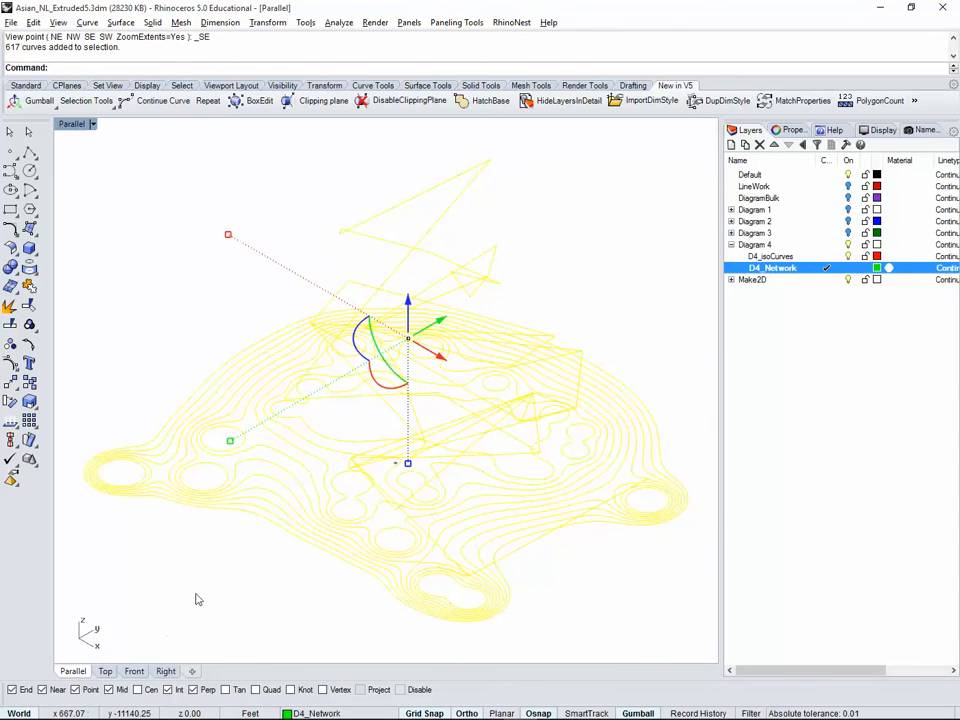
key(Return)
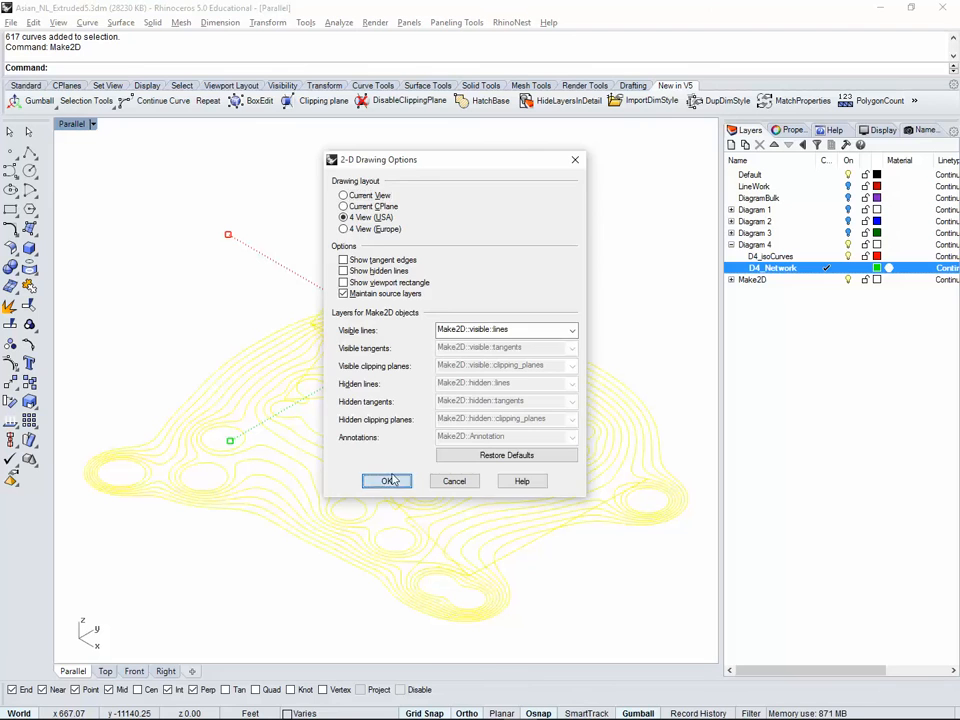
click(386, 481)
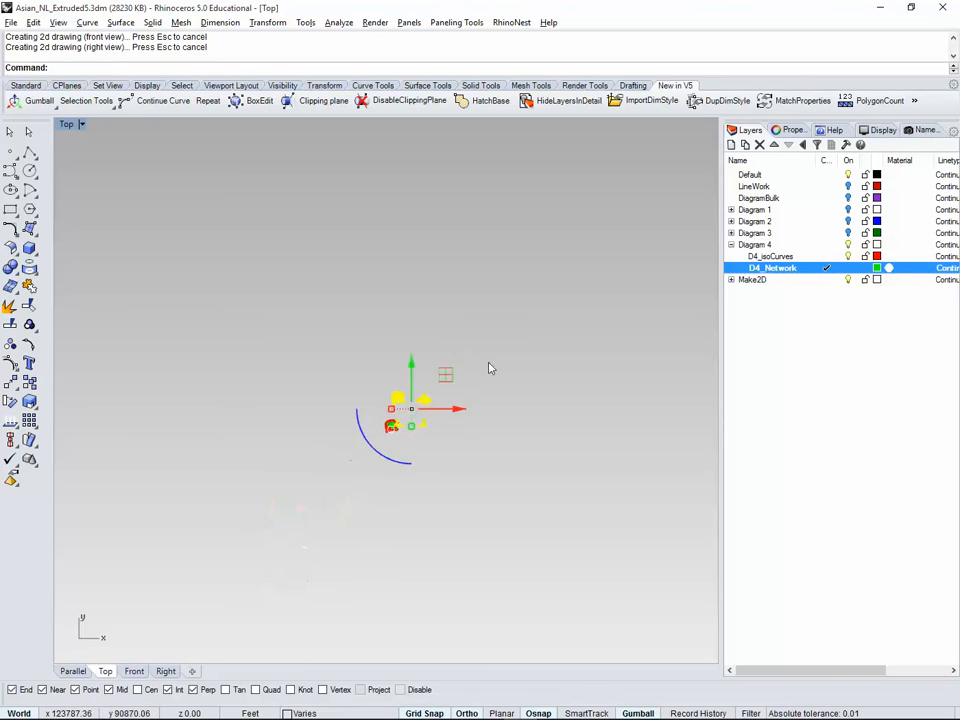
mouse_move(345, 425)
mouse_down()
mouse_move(390, 407)
mouse_move(445, 306)
mouse_up()
click(355, 307)
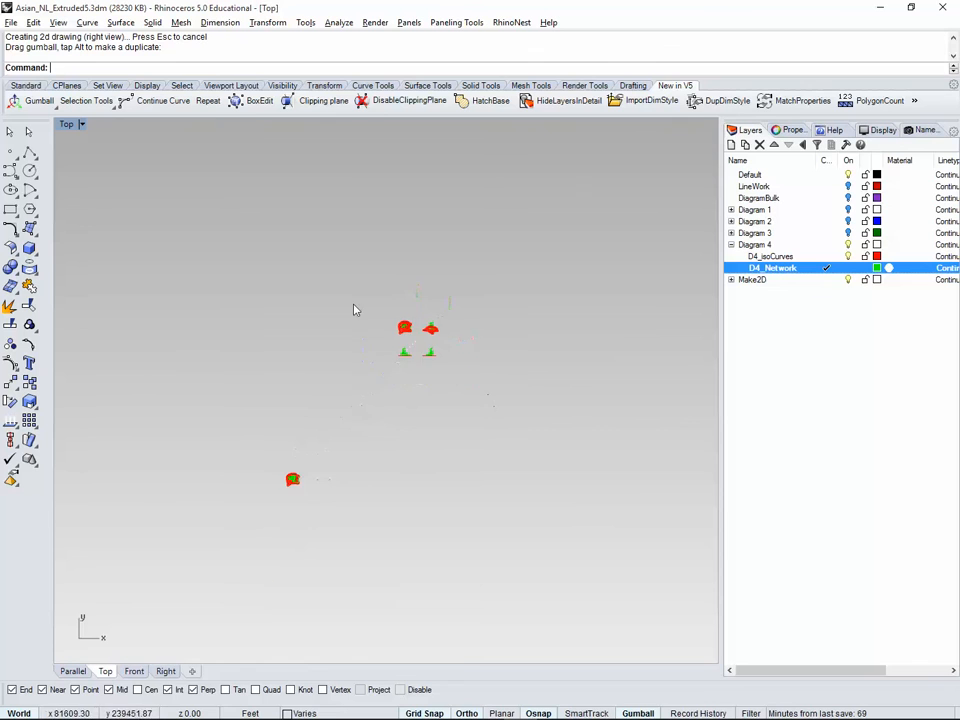
Step: Delete the right-side elevation from the 2D drawings and move the front elevation up closer beneath the plan
scroll(385, 316, up, 16)
drag(363, 399, 538, 541)
mouse_move(555, 390)
mouse_down()
mouse_move(664, 549)
mouse_move(682, 546)
mouse_move(530, 404)
mouse_up()
key(Delete)
mouse_move(339, 386)
mouse_down()
mouse_move(469, 530)
mouse_move(497, 542)
mouse_up()
drag(437, 416, 436, 346)
key(alt)
Step: Scale the isometric 2D drawing by a factor of 2 and move it slightly down beside the plan
mouse_move(514, 229)
mouse_down()
mouse_move(581, 296)
mouse_move(669, 360)
mouse_up()
right_drag(634, 365, 520, 373)
scroll(518, 373, up, 2)
click(485, 347)
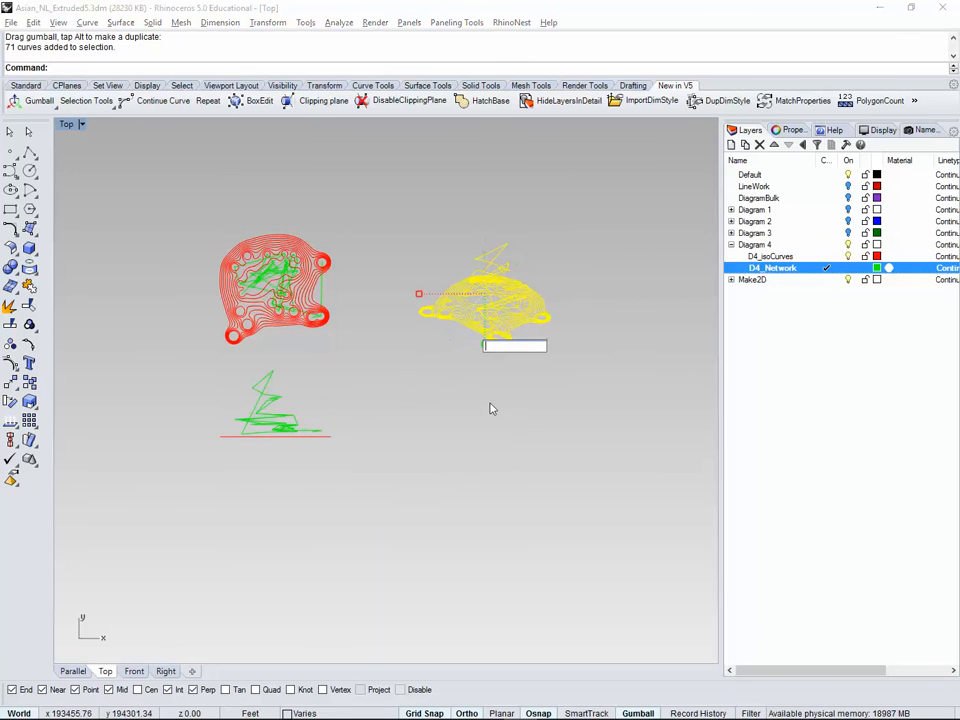
text(2)
key(Return)
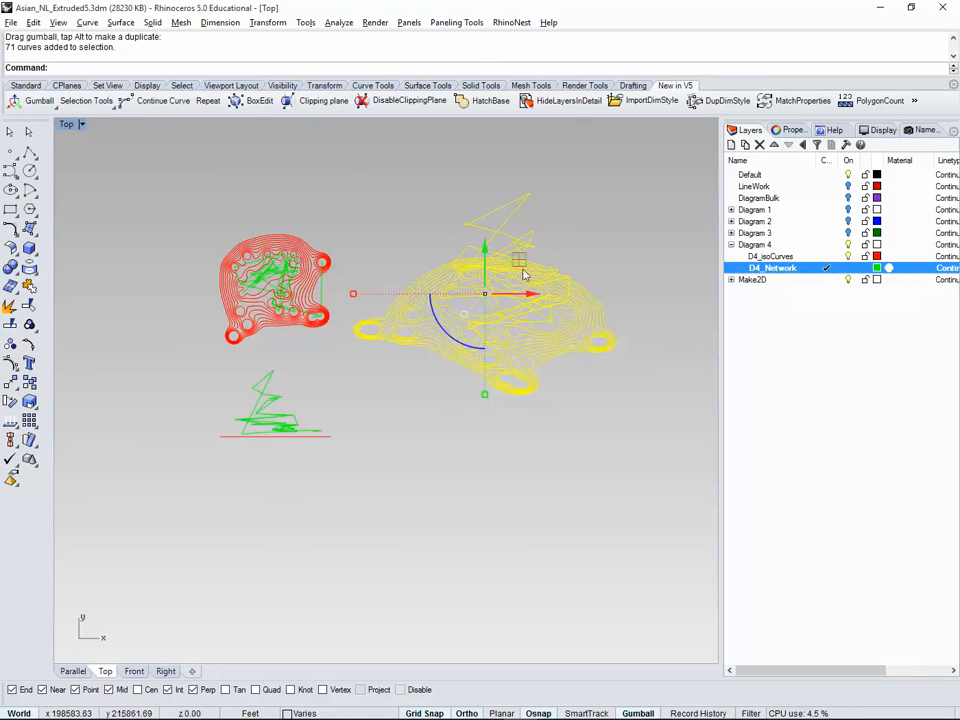
drag(519, 261, 522, 285)
key(Escape)
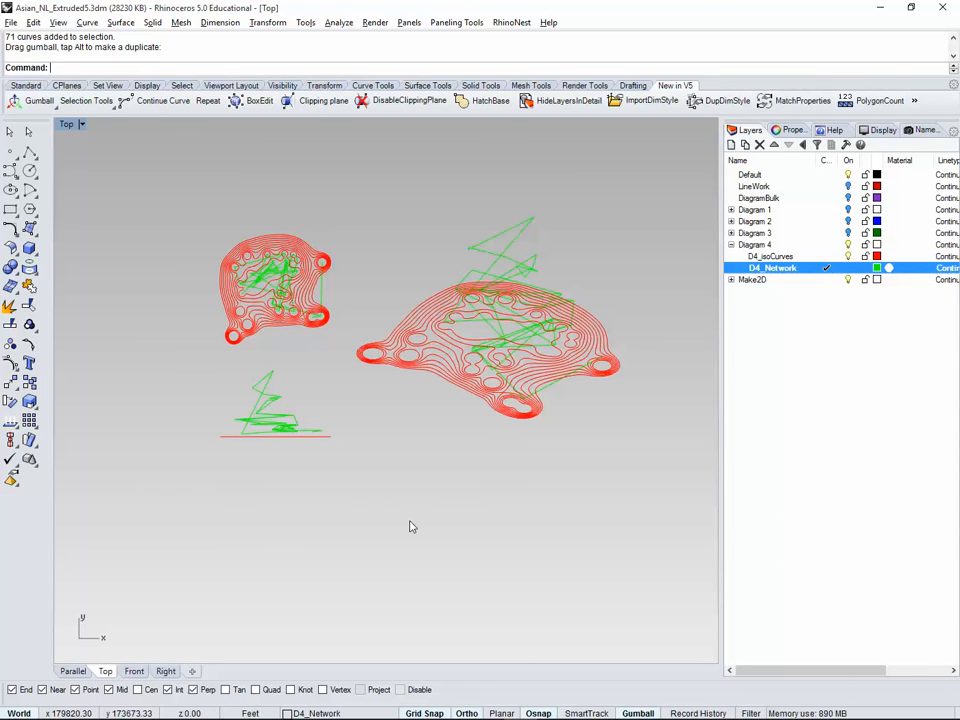
Step: Examine the plan, elevation and isometric line drawings, and return to the Parallel view of the model
scroll(209, 329, up, 5)
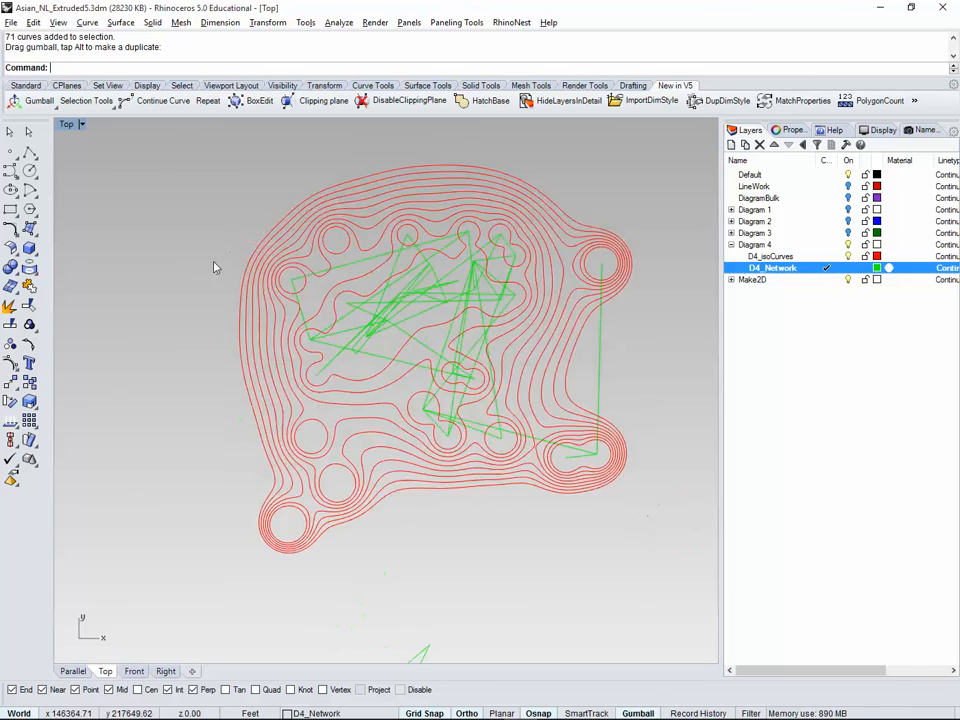
scroll(335, 330, down, 3)
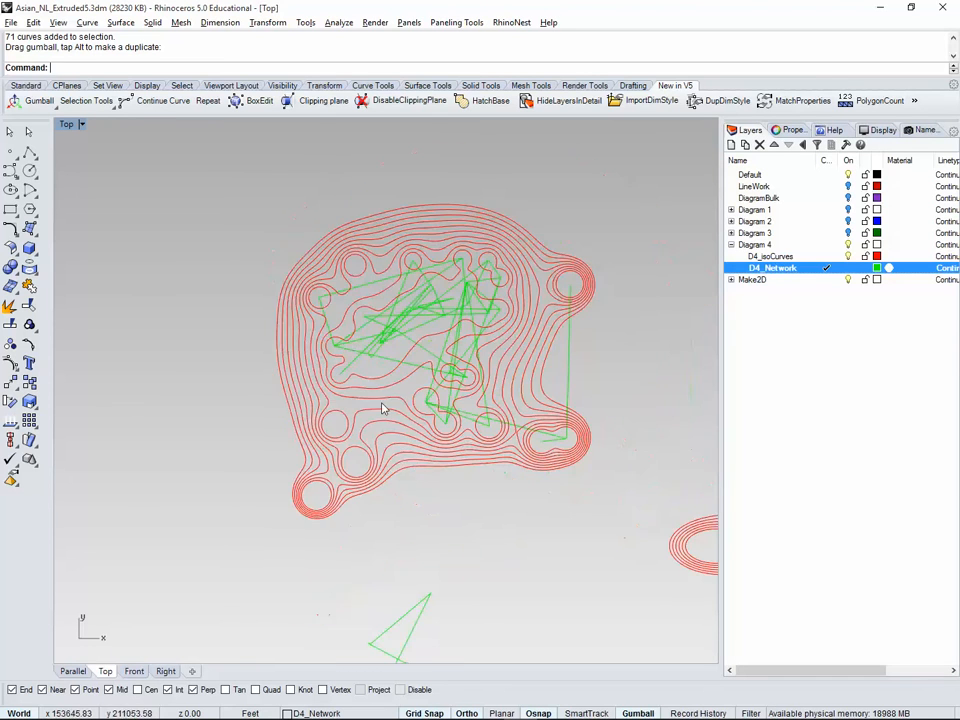
scroll(440, 515, down, 4)
right_drag(467, 527, 386, 373)
right_drag(503, 469, 354, 483)
scroll(420, 400, down, 8)
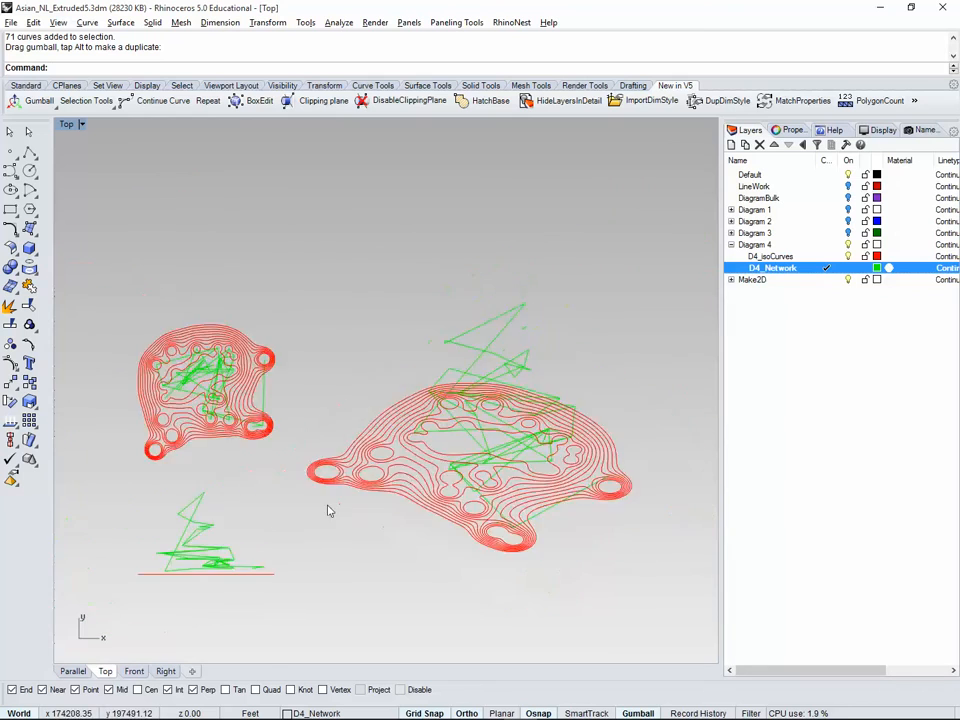
key(ctrl+Tab)
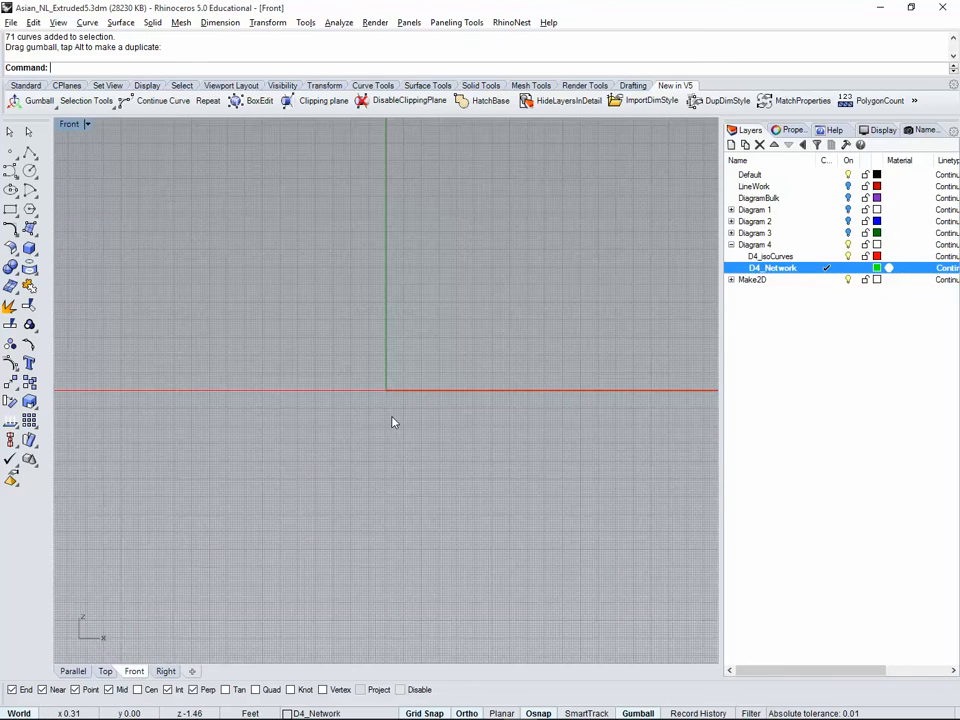
key(ctrl+Tab)
key(ctrl+Tab)
Step: Delete one of the overlapping duplicate isocurves near the outer contour of the baked 3D diagram
scroll(186, 454, up, 8)
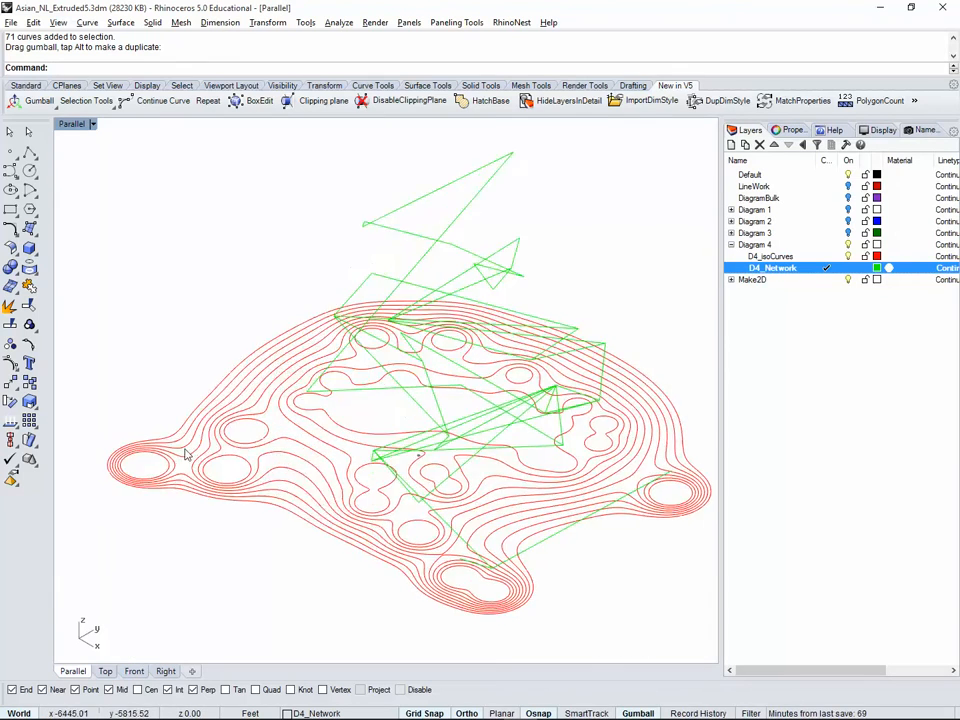
click(246, 430)
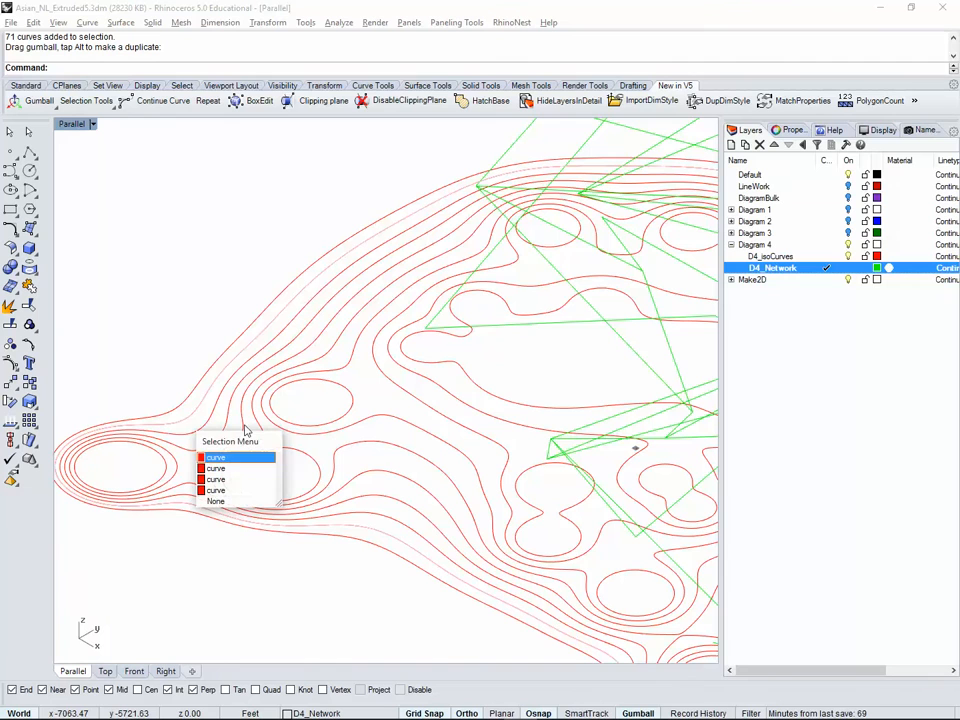
click(228, 469)
right_drag(229, 457, 326, 545)
key(ctrl+z)
scroll(226, 439, up, 5)
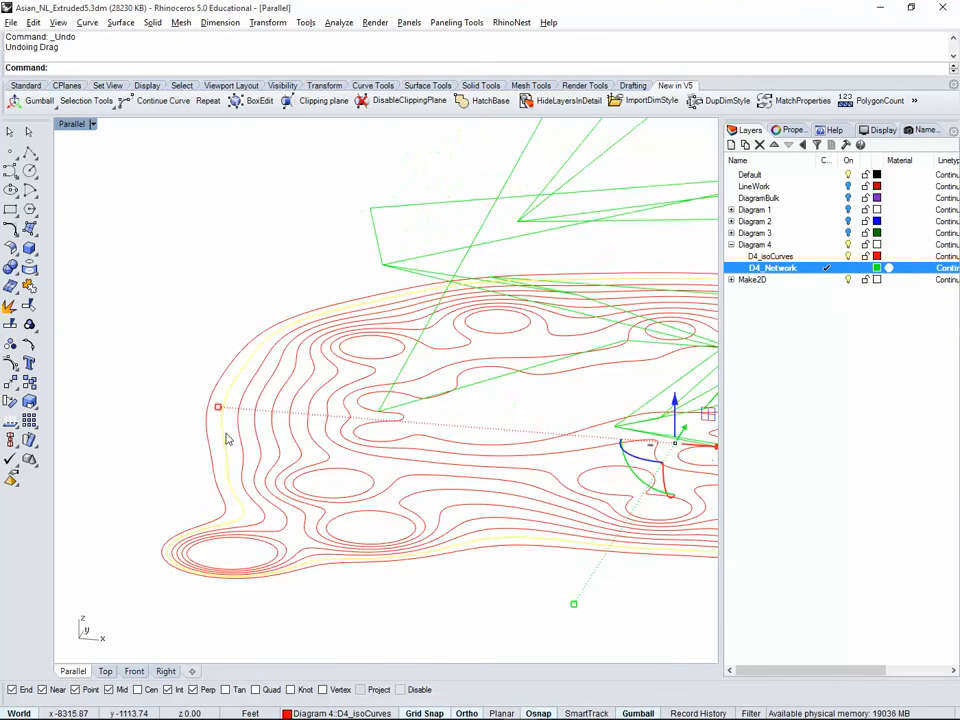
key(Delete)
click(224, 442)
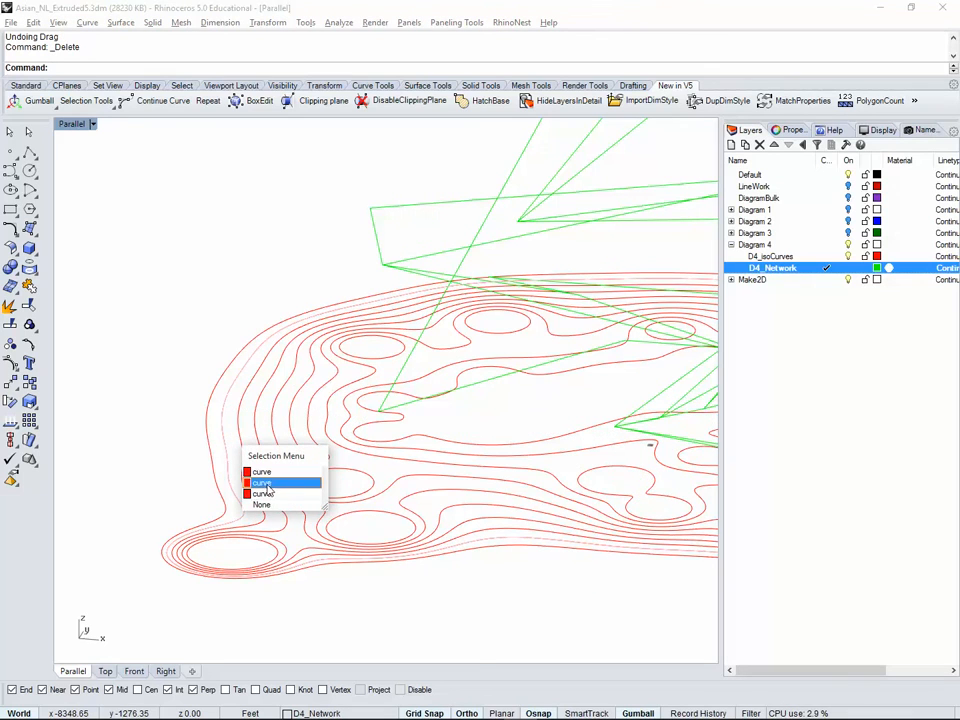
click(157, 361)
Step: Delete the stacked network lines forming the long diagonal from the network's highest point down to the isocurves
scroll(205, 401, down, 5)
right_drag(228, 408, 375, 449)
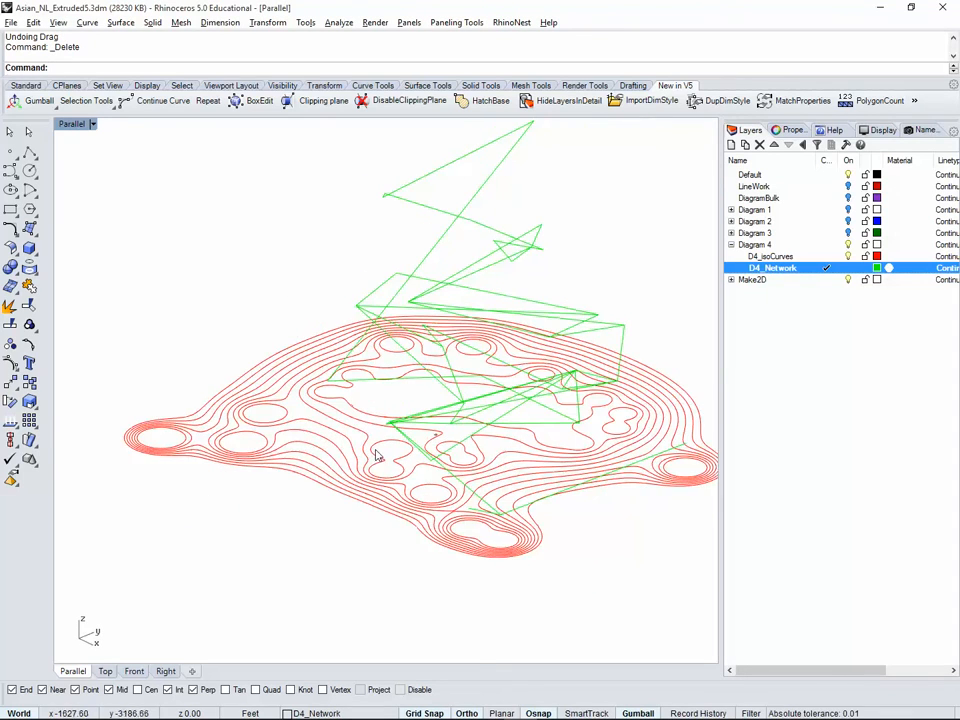
shift+right_drag(486, 438, 389, 453)
right_drag(398, 401, 371, 306)
click(340, 315)
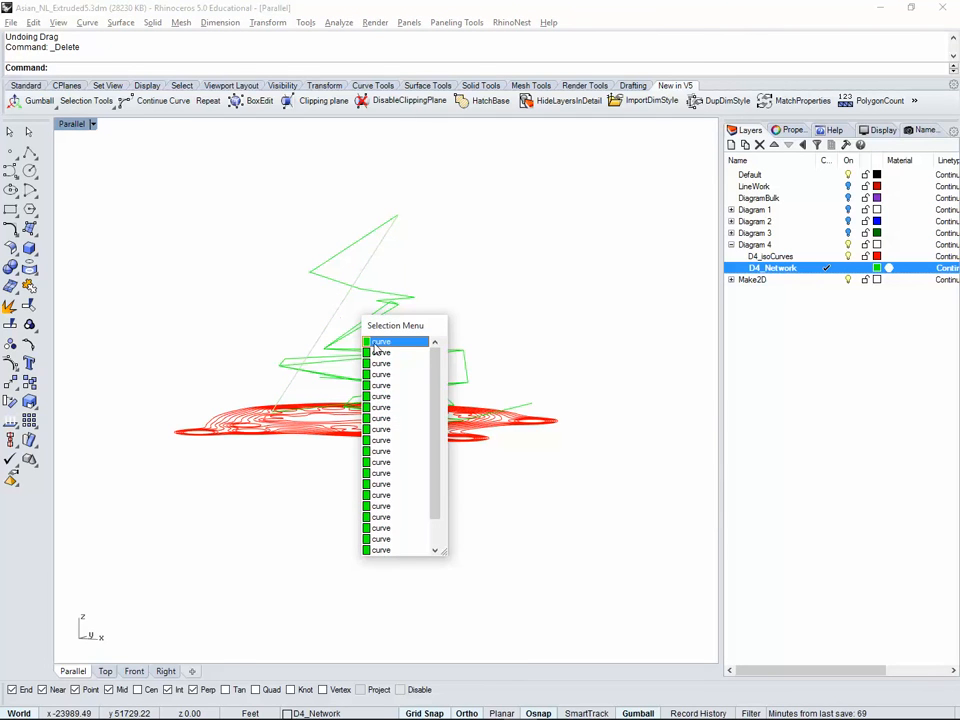
click(309, 307)
scroll(314, 309, up, 6)
drag(374, 315, 319, 322)
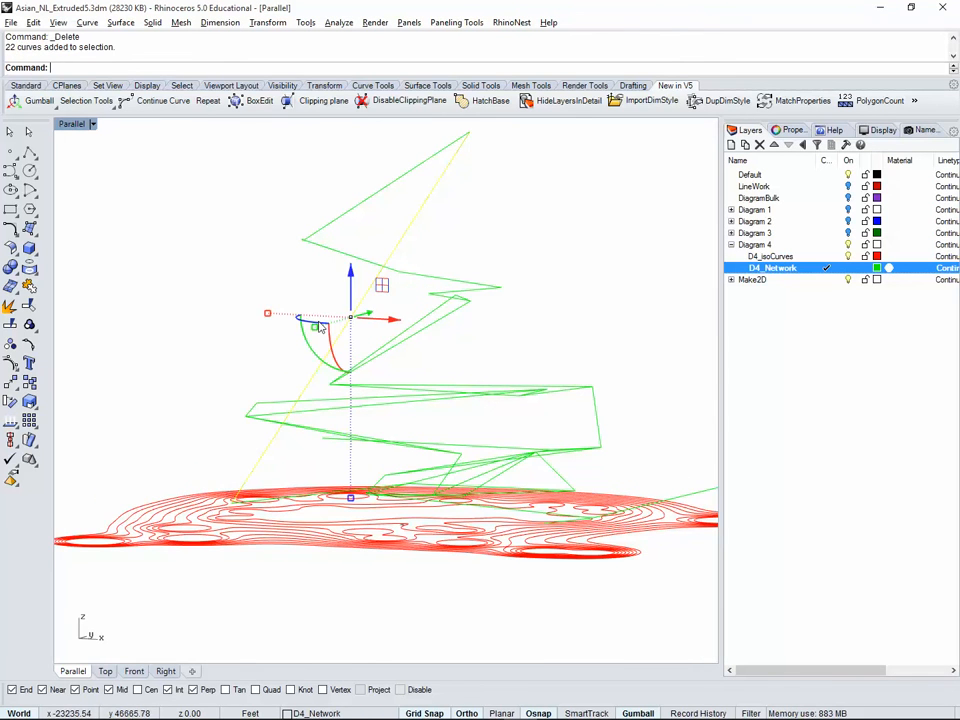
key(Delete)
right_drag(506, 319, 459, 344)
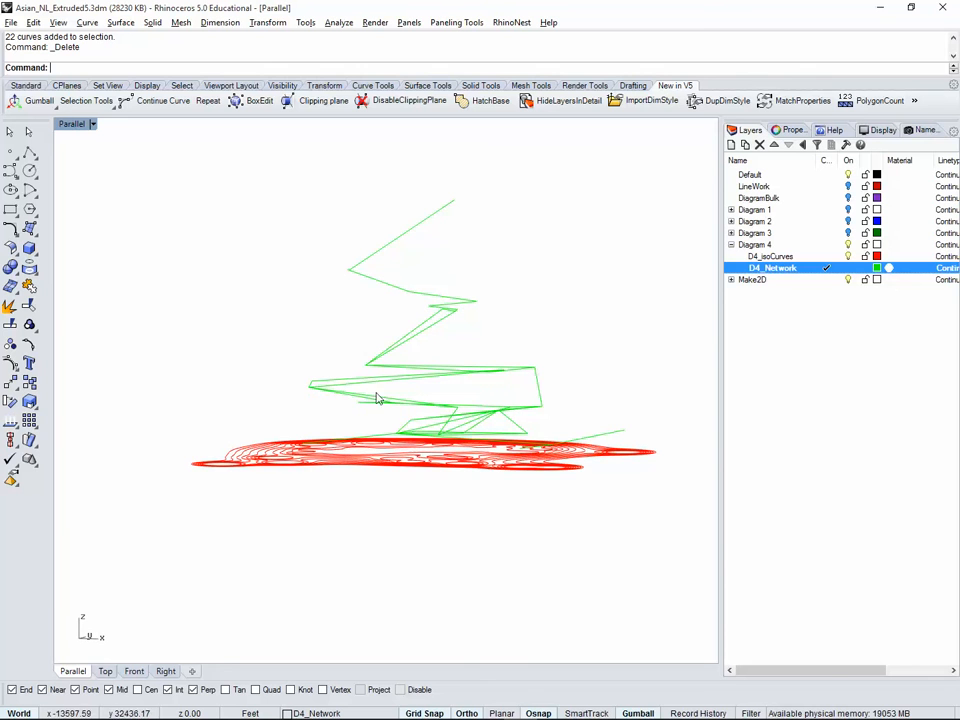
scroll(440, 210, up, 3)
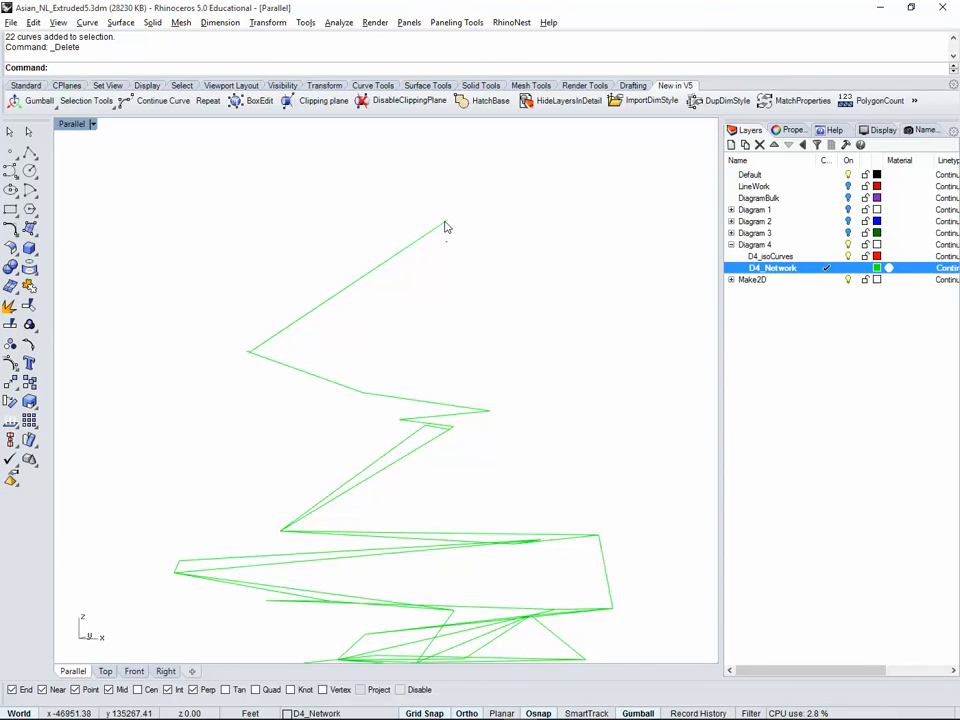
scroll(446, 225, down, 2)
right_drag(446, 225, 378, 305)
right_drag(434, 292, 369, 500)
scroll(368, 562, down, 3)
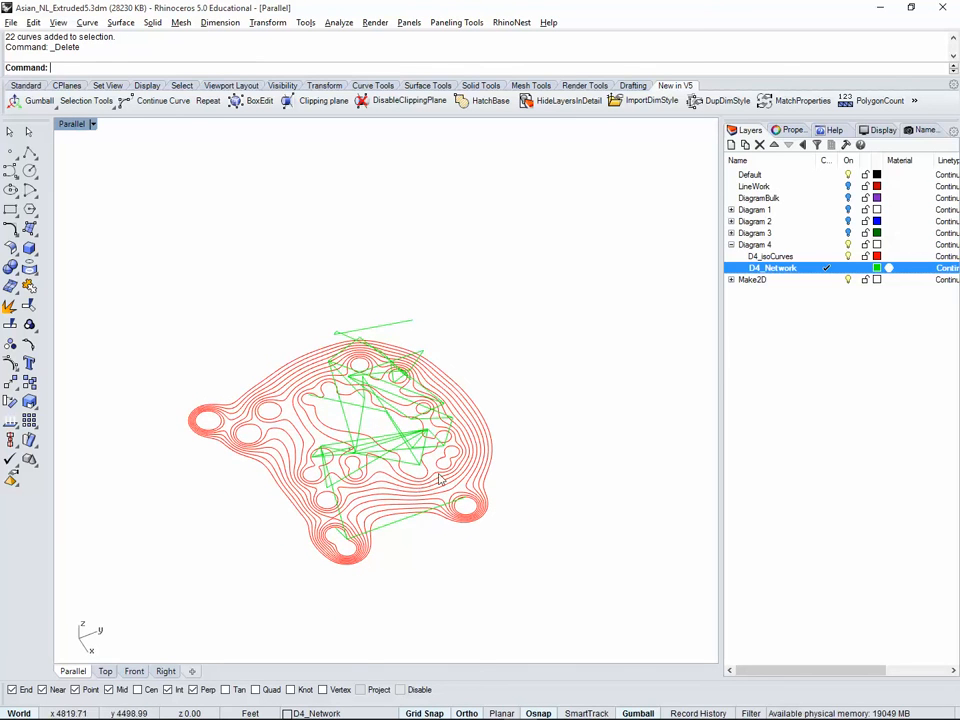
right_drag(538, 355, 392, 373)
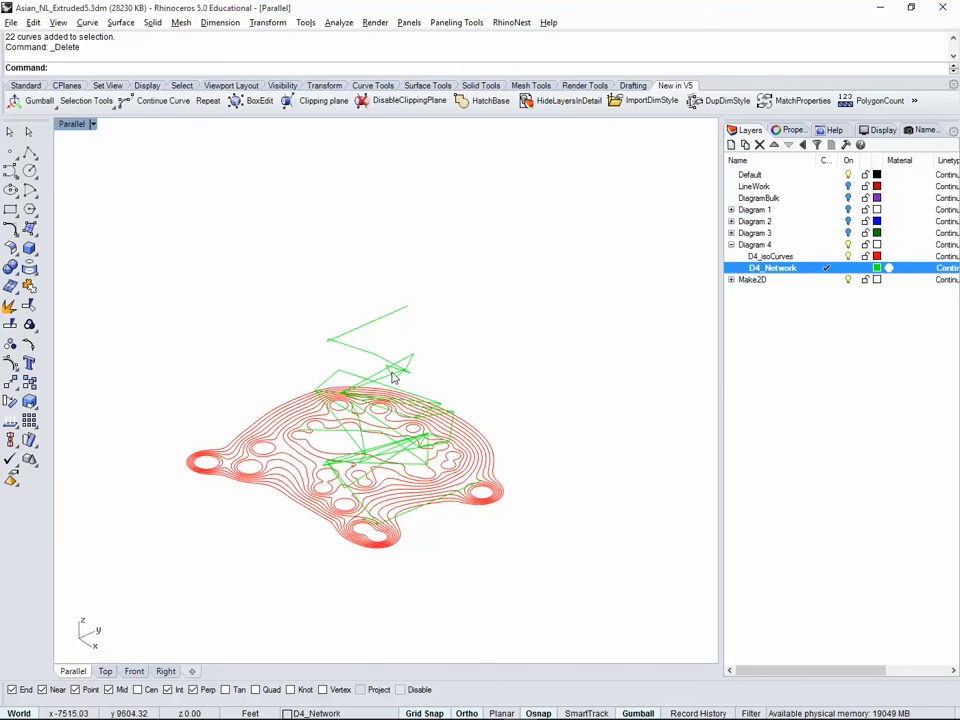